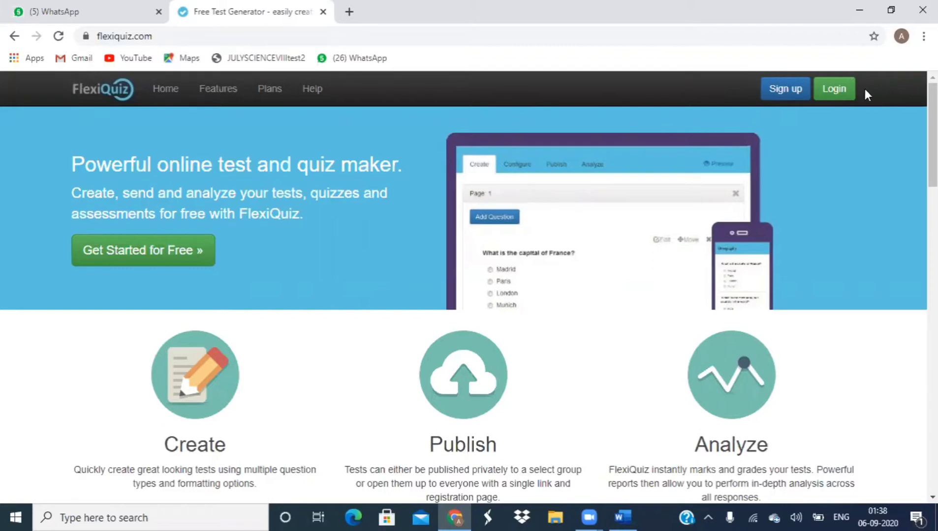
Step: Sign in to the FlexiQuiz teacher account using the saved username and the account password
click(838, 91)
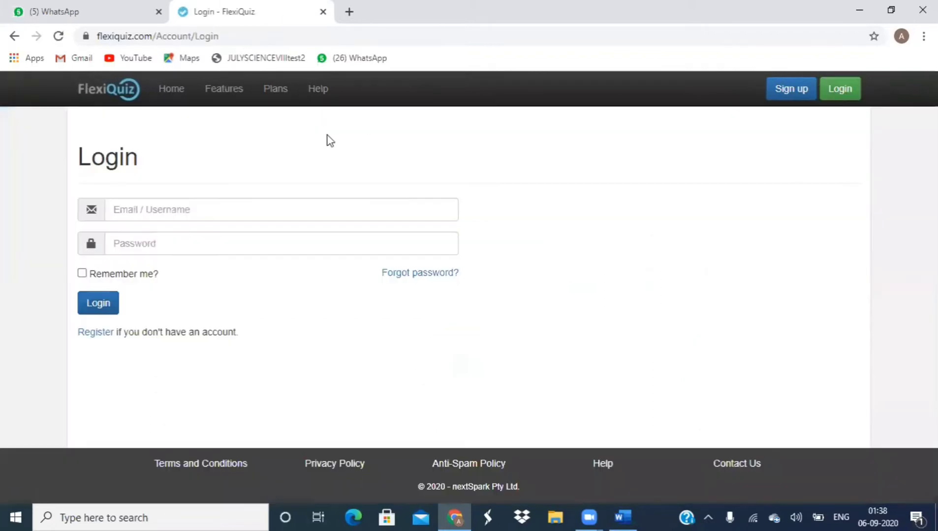
click(180, 206)
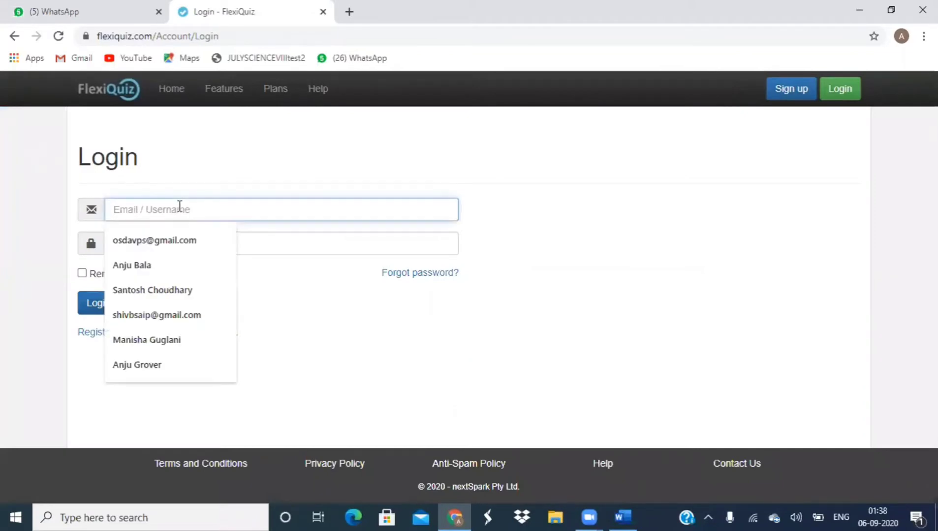
text(aNJU)
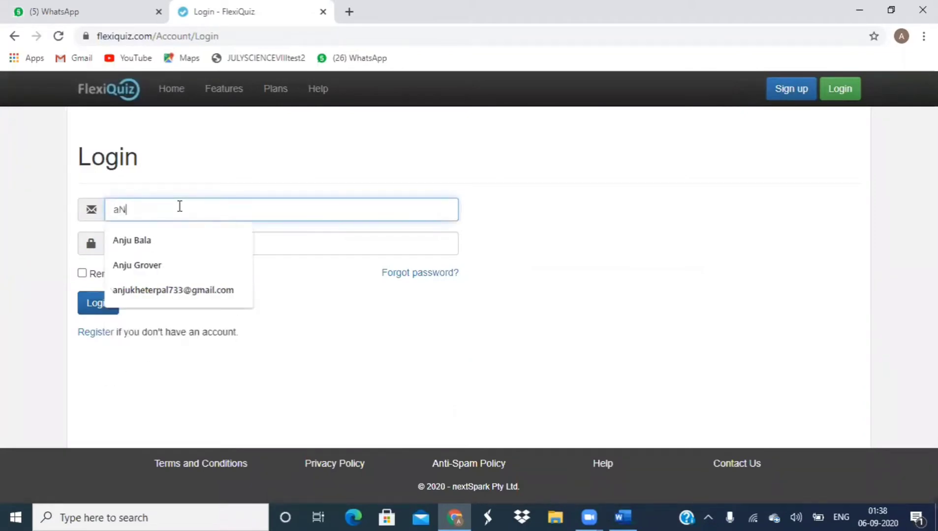
key(BackSpace)
key(BackSpace)
key(BackSpace)
key(BackSpace)
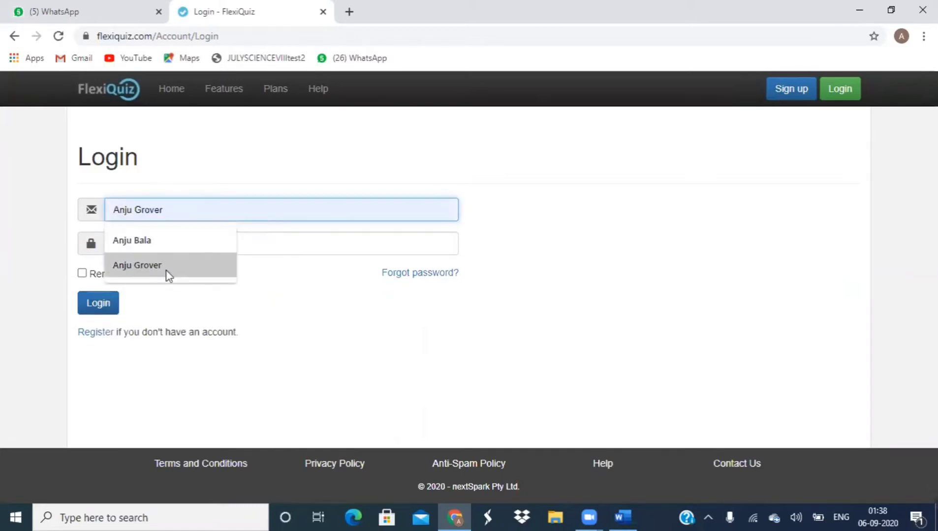
click(166, 268)
click(162, 244)
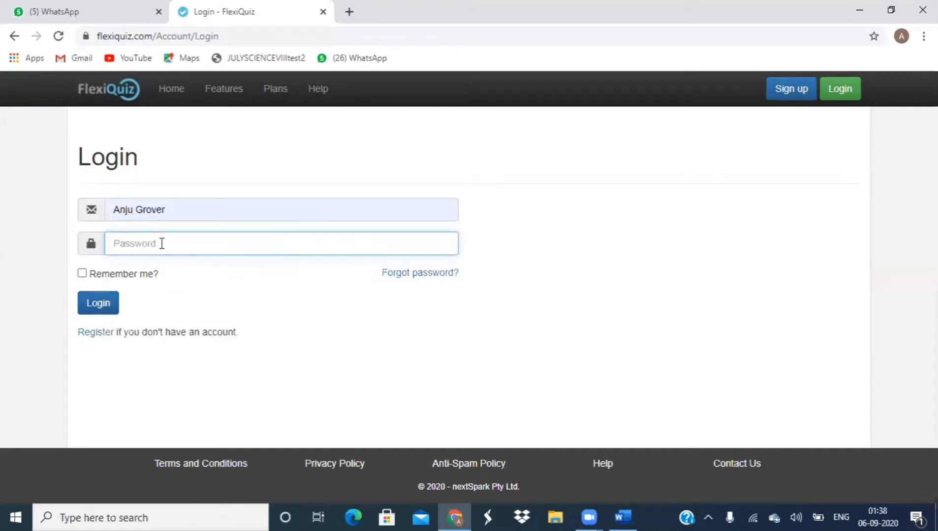
text(****)
click(108, 303)
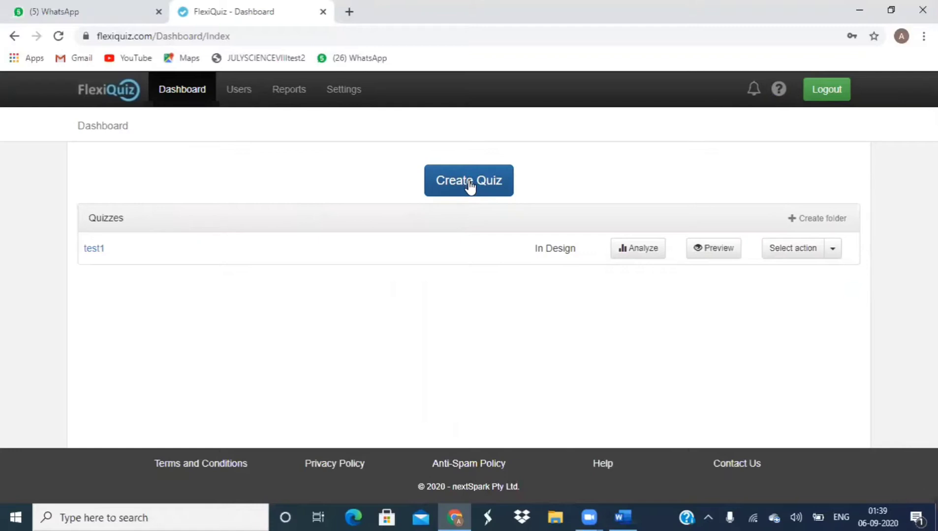
Step: Create a new quiz named SAMPLE, correcting the misspelled name
click(469, 182)
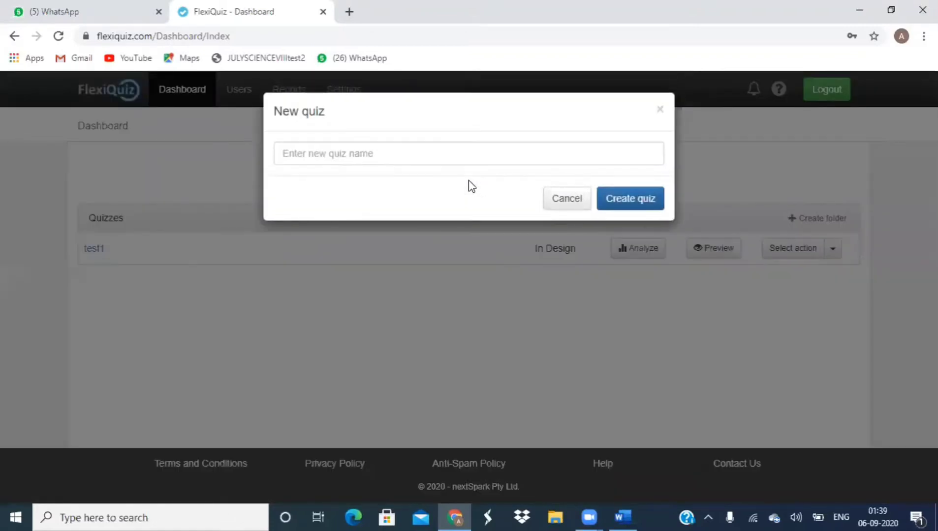
click(394, 158)
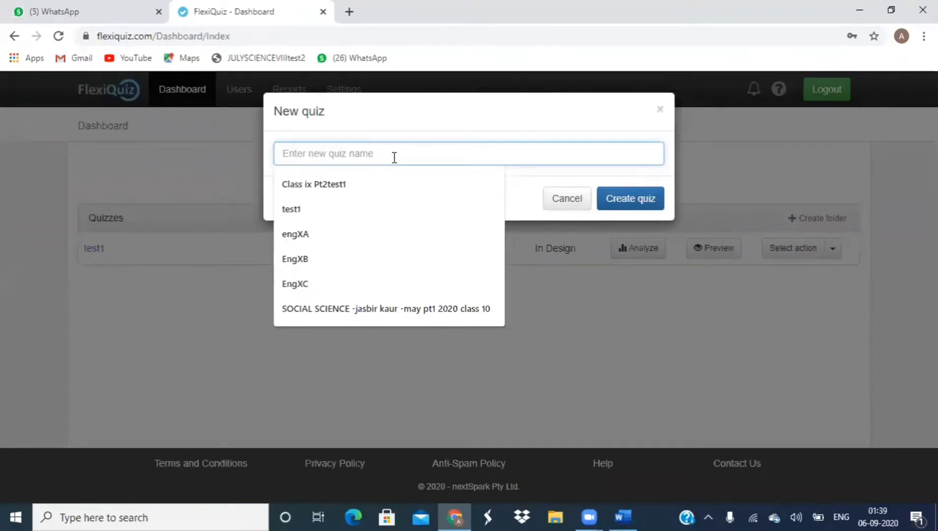
text(SAN)
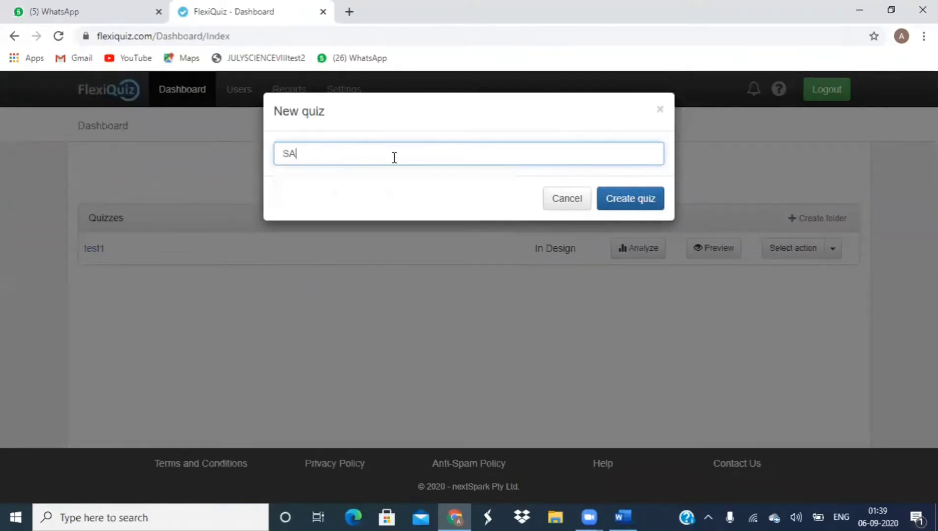
text(PL)
key(BackSpace)
key(BackSpace)
key(BackSpace)
text(MPLE)
click(629, 203)
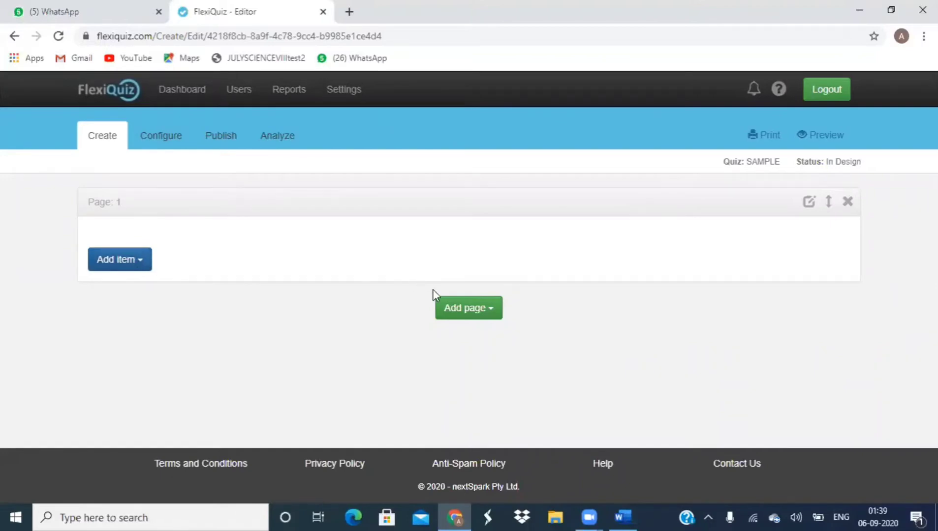
Step: Add a Welcome page to the quiz and copy the exam header from the Word paper
click(459, 309)
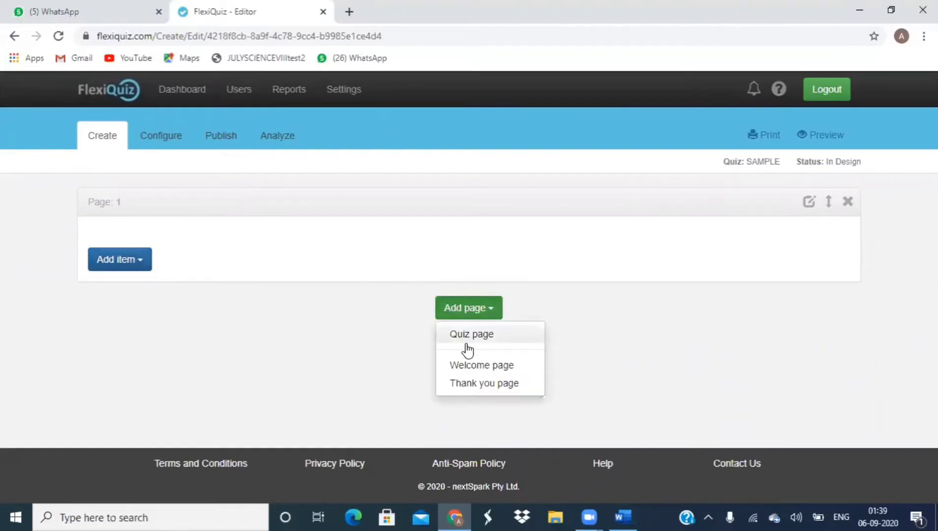
click(469, 369)
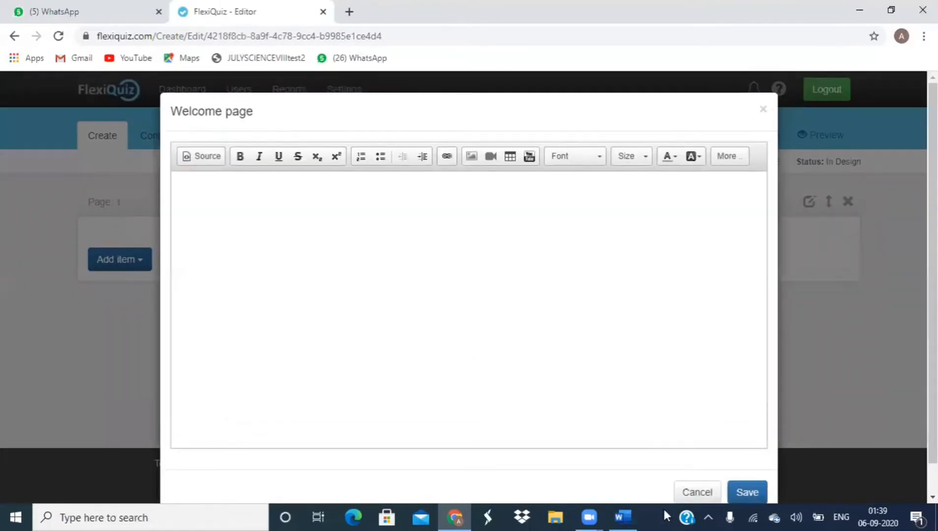
click(625, 517)
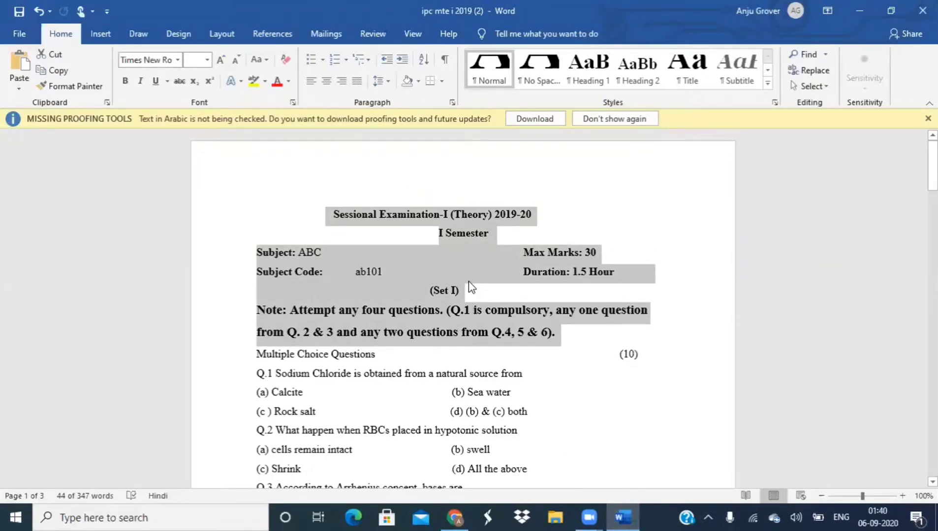
key(ctrl+c)
click(455, 516)
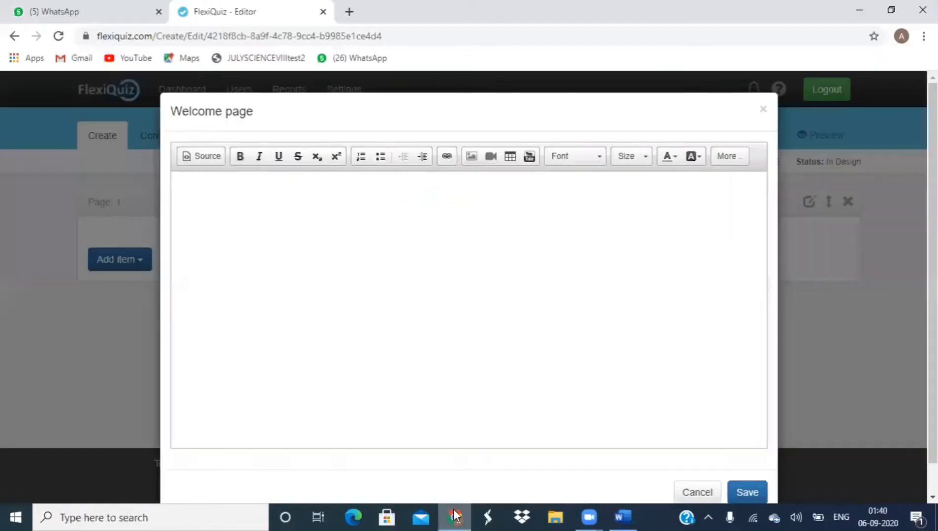
Step: Paste the exam header and make the 'Sessional Examination-I (Theory) 2019-20' title size 18, bold
click(304, 219)
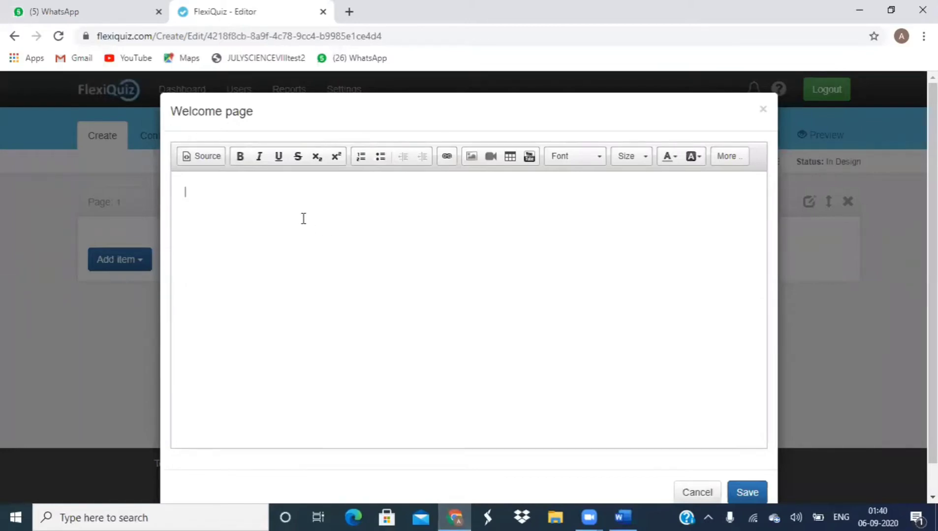
key(ctrl+v)
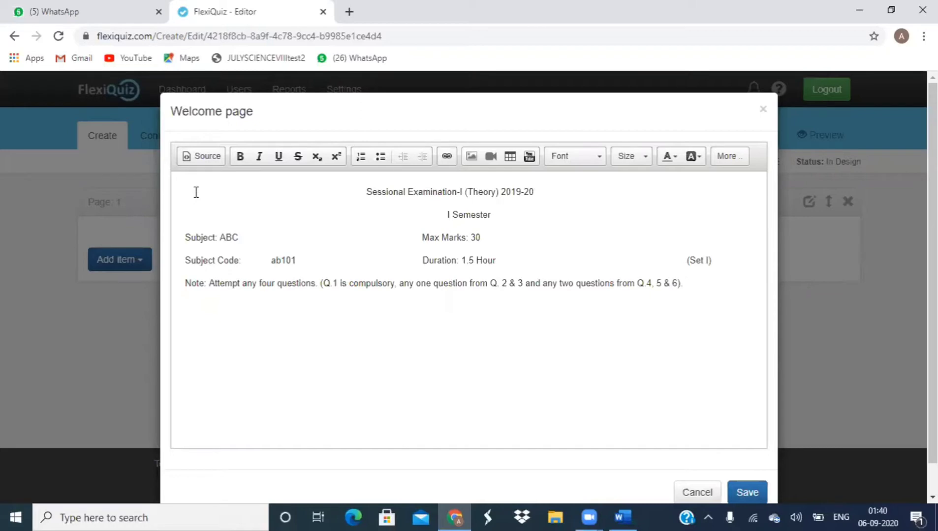
key(shift+Right)
key(shift+Right)
key(shift+Right)
key(shift+Right)
key(shift+Right)
key(shift+Right)
key(shift+Right)
key(shift+Right)
key(shift+Right)
key(shift+Right)
key(shift+Right)
key(shift+Right)
key(shift+Right)
key(shift+Right)
key(shift+Right)
key(shift+Right)
key(shift+Right)
key(shift+Right)
key(shift+Right)
key(shift+Right)
key(shift+Right)
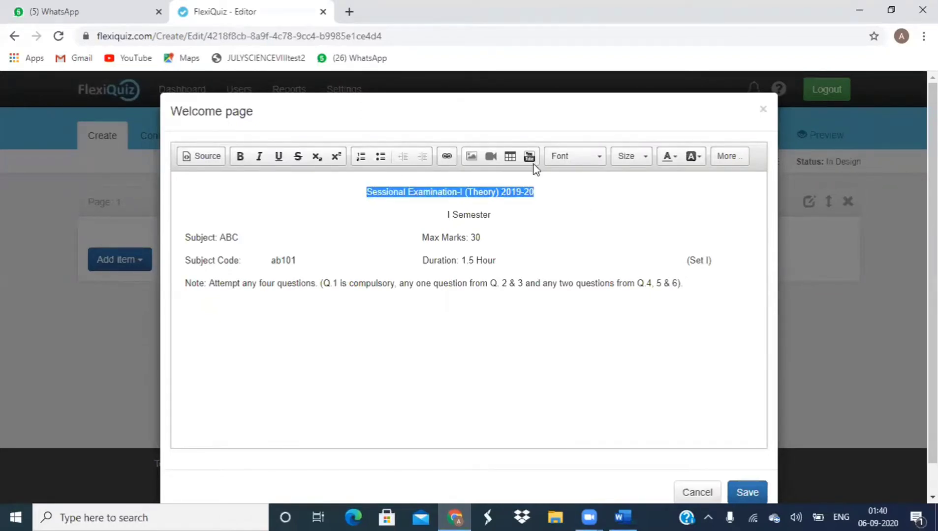
click(643, 157)
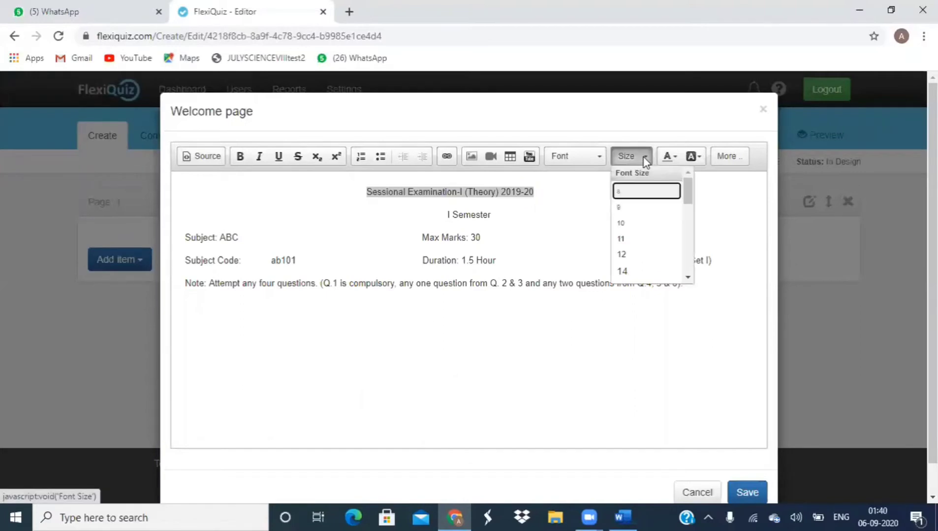
click(635, 271)
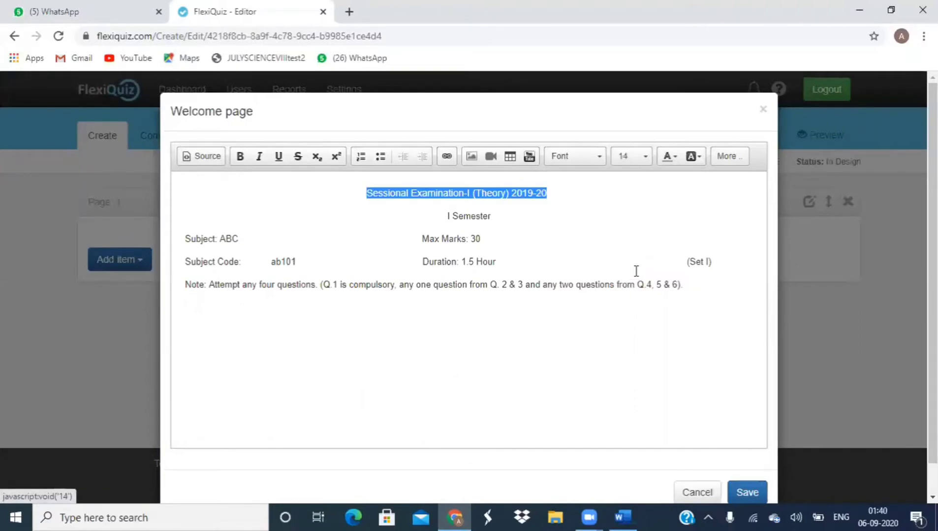
click(644, 157)
click(688, 277)
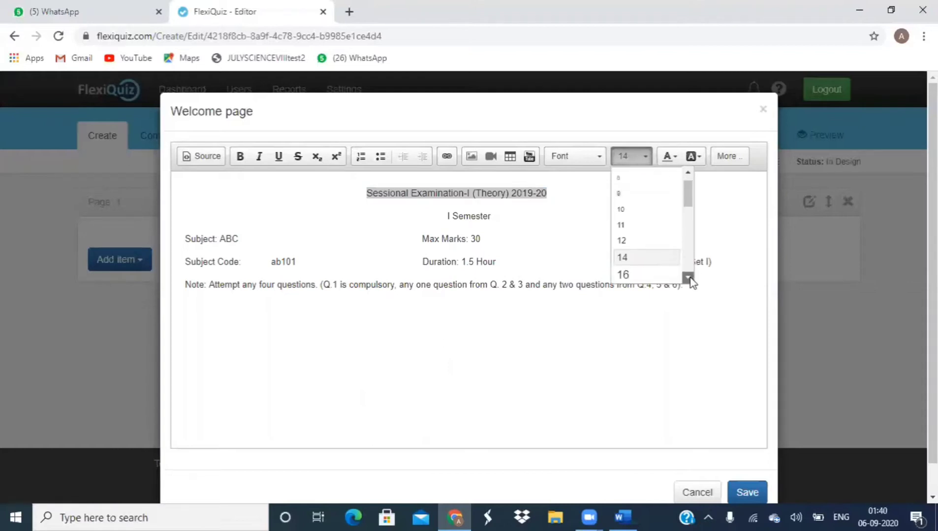
click(688, 277)
click(642, 253)
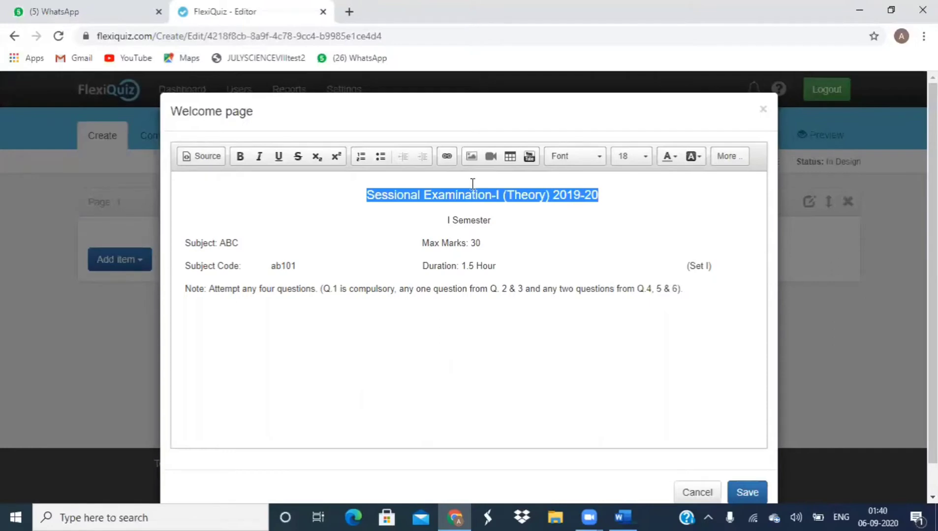
click(240, 157)
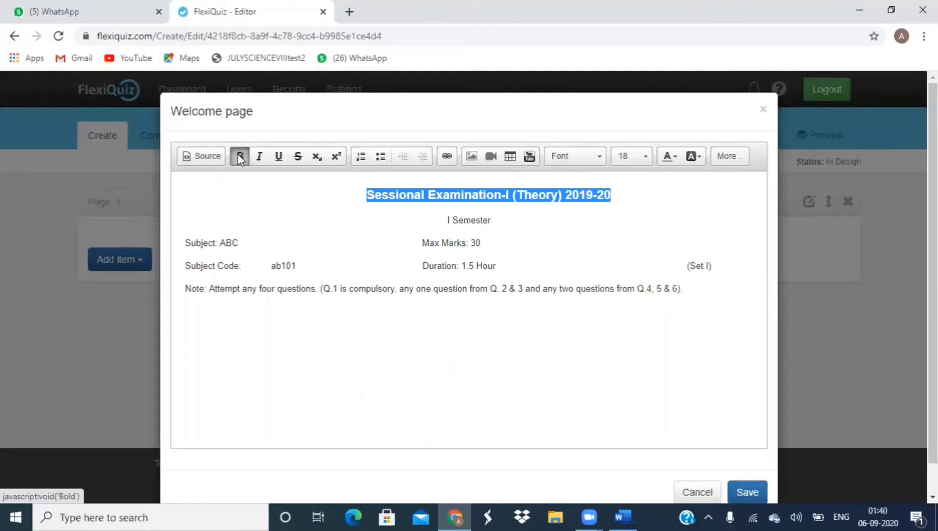
click(329, 232)
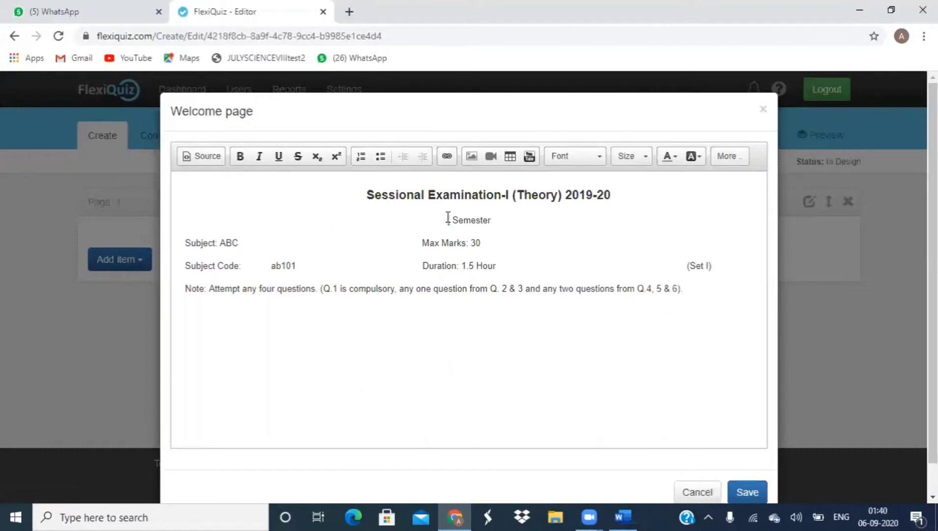
Step: Format the 'I Semester' line in Times New Roman, size 16, bold
drag(448, 217, 491, 220)
click(600, 152)
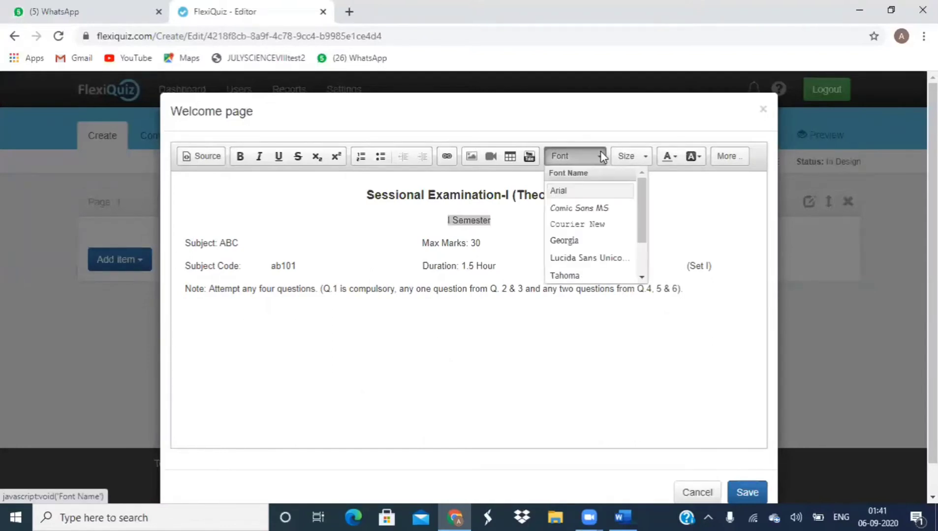
click(642, 277)
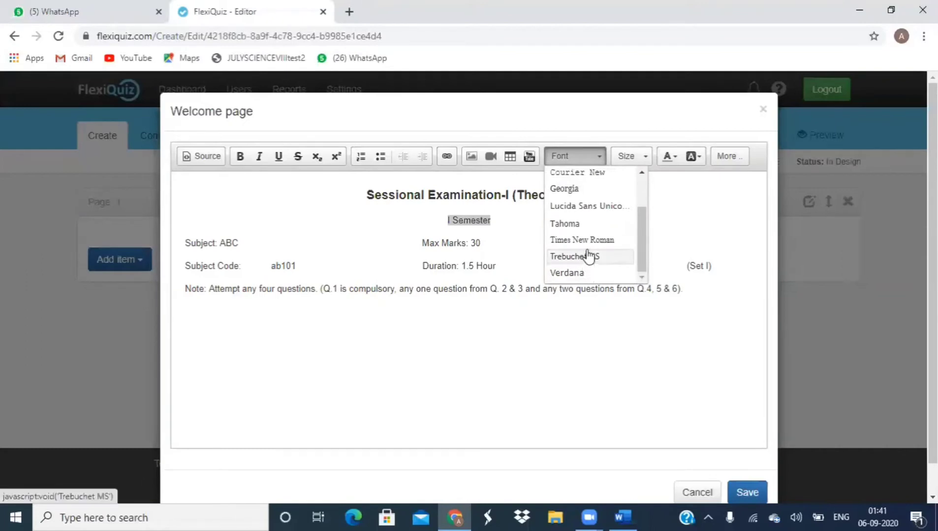
click(588, 241)
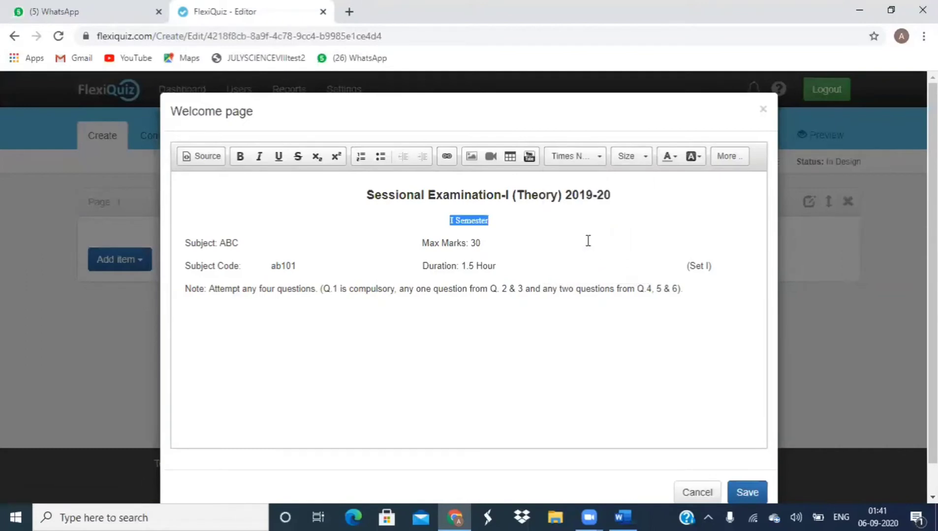
click(645, 157)
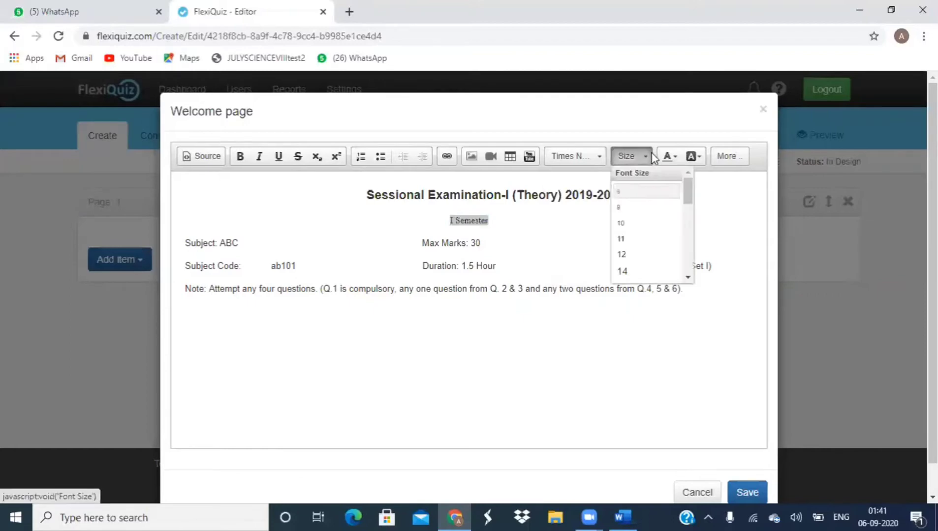
scroll(689, 276, down, 3)
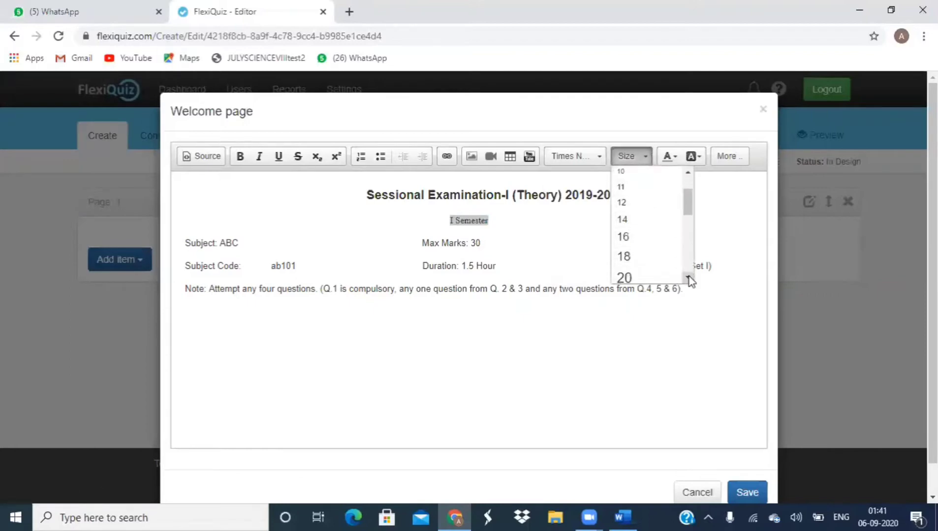
click(622, 178)
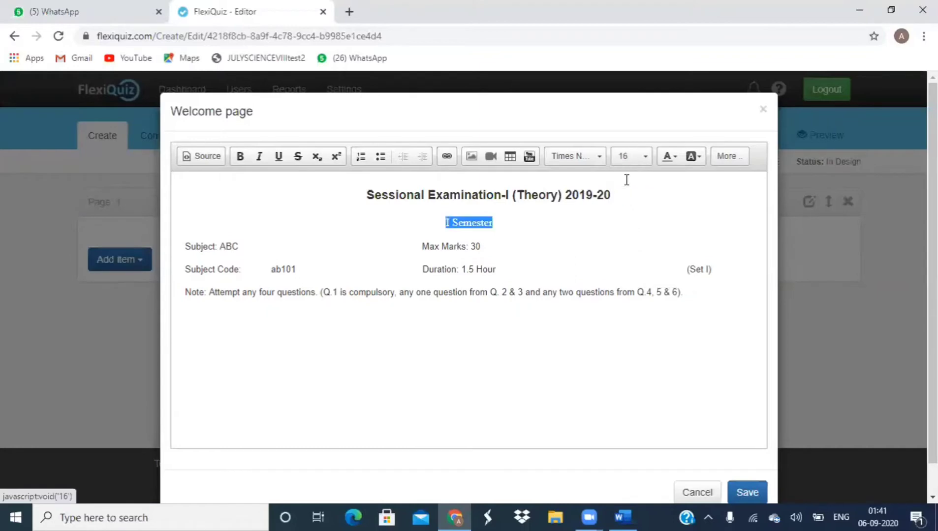
click(238, 159)
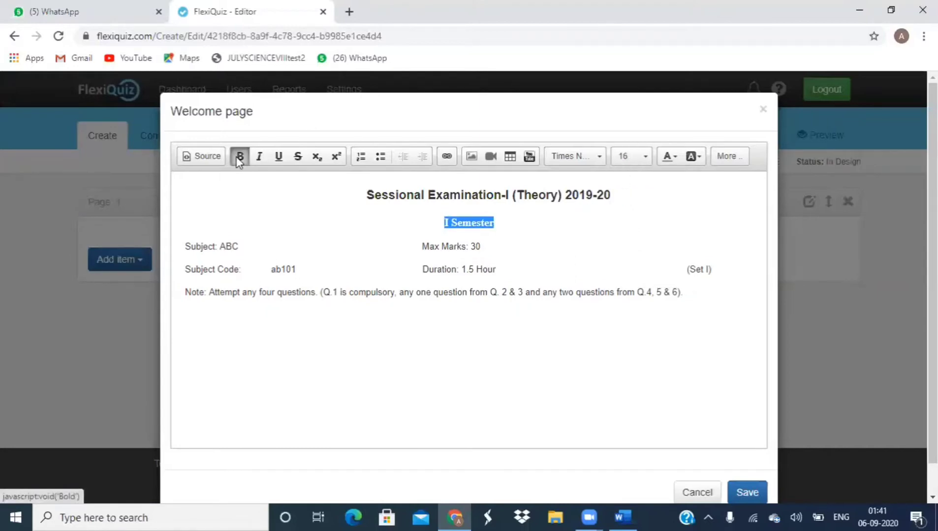
Step: Deselect the text and save the welcome page
click(411, 222)
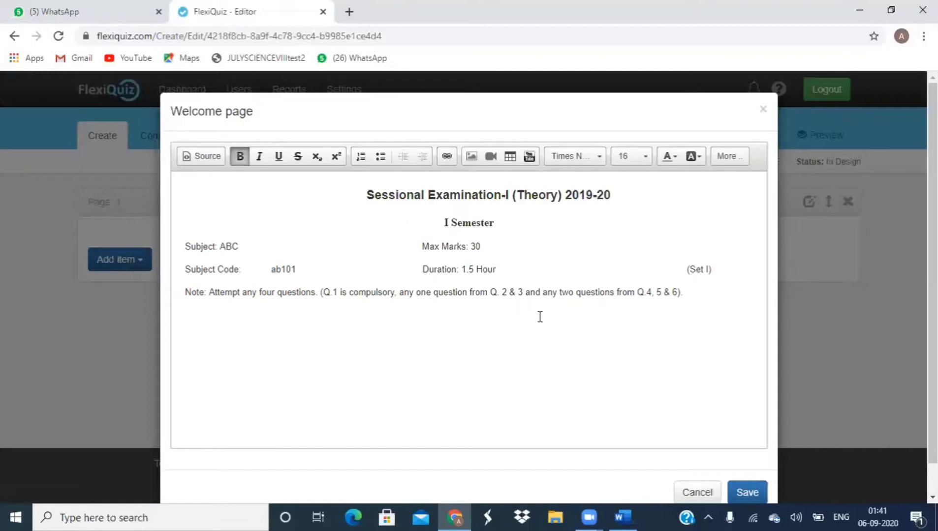
click(742, 488)
click(742, 489)
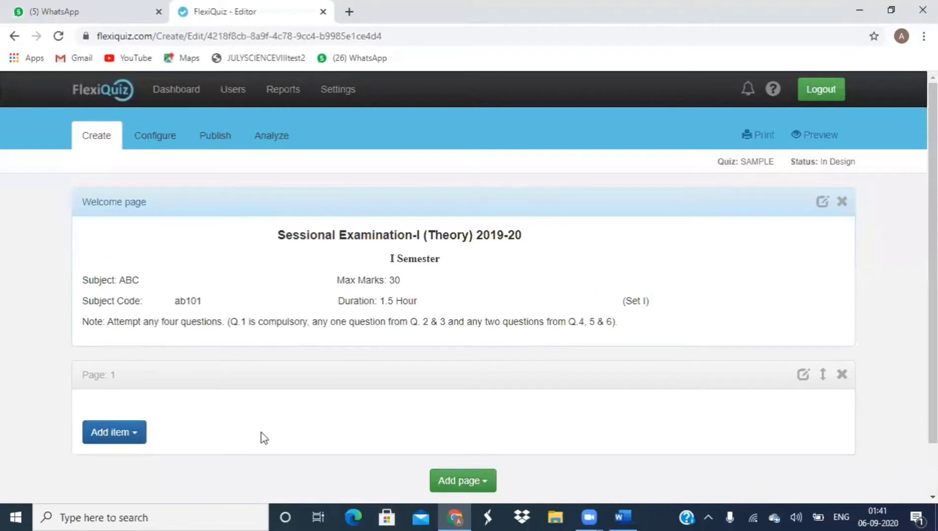
Step: Add a new Single Choice (Radio Button) question to Page 1
click(136, 440)
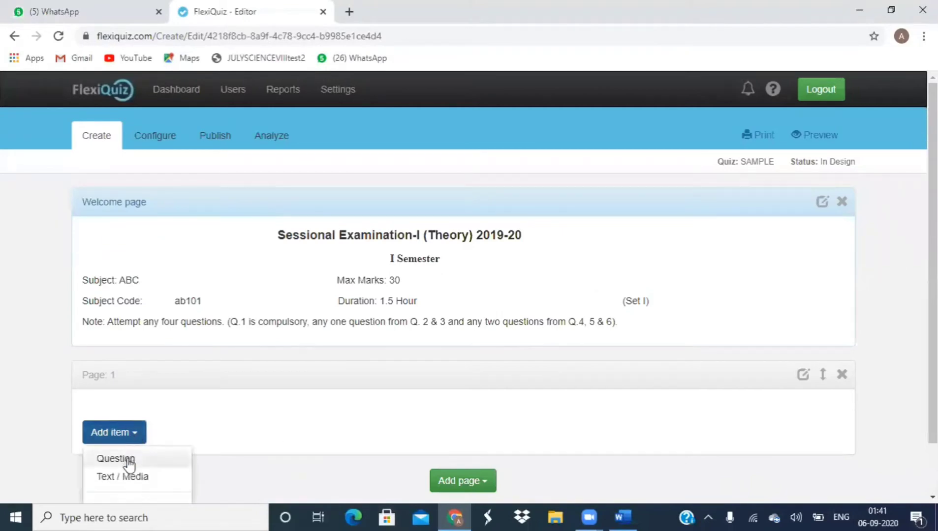
click(129, 463)
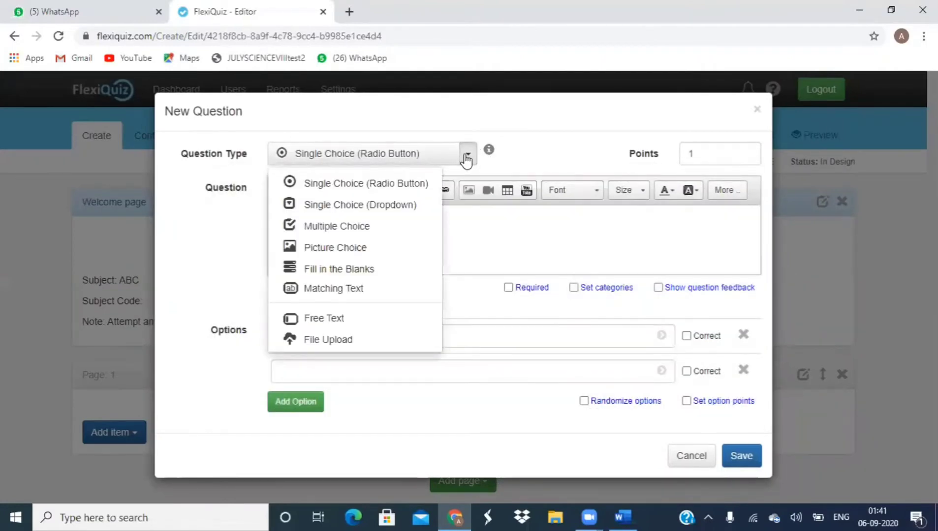
click(391, 185)
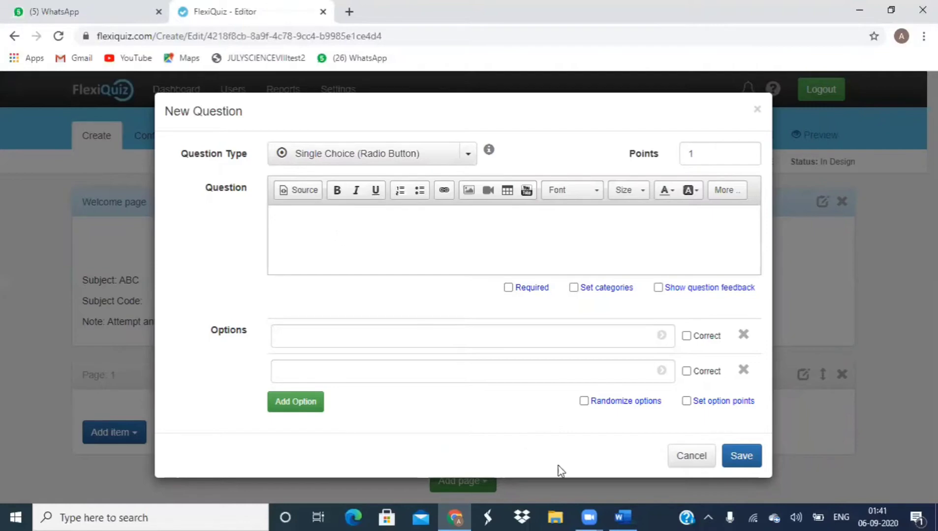
Step: Copy the Q.1 Sodium Chloride sentence from Word into the question text, removing the stray bracket
click(622, 514)
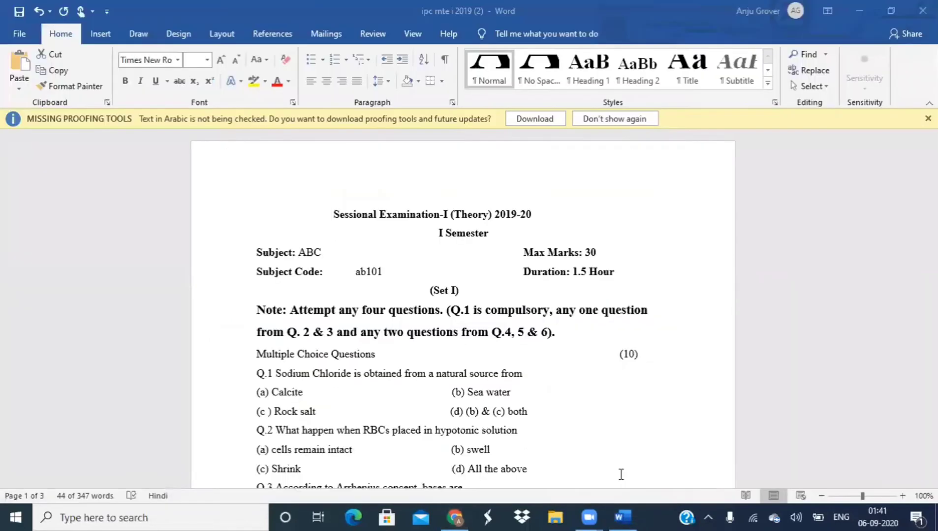
click(272, 354)
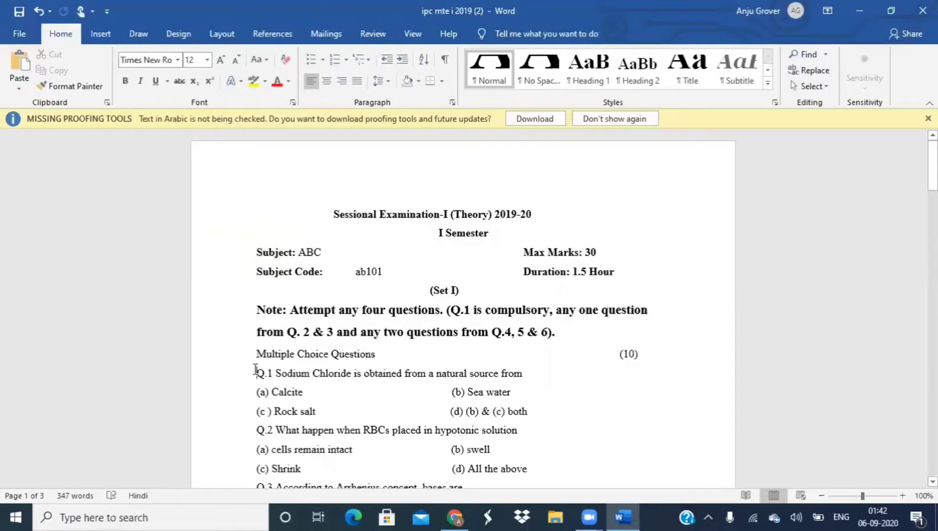
click(255, 370)
key(ctrl+shift+Right)
key(ctrl+shift+Right)
key(ctrl+shift+Right)
key(ctrl+shift+Right)
key(ctrl+shift+Right)
key(ctrl+shift+Right)
key(ctrl+shift+Right)
key(ctrl+shift+Right)
key(ctrl+shift+Right)
key(ctrl+shift+Right)
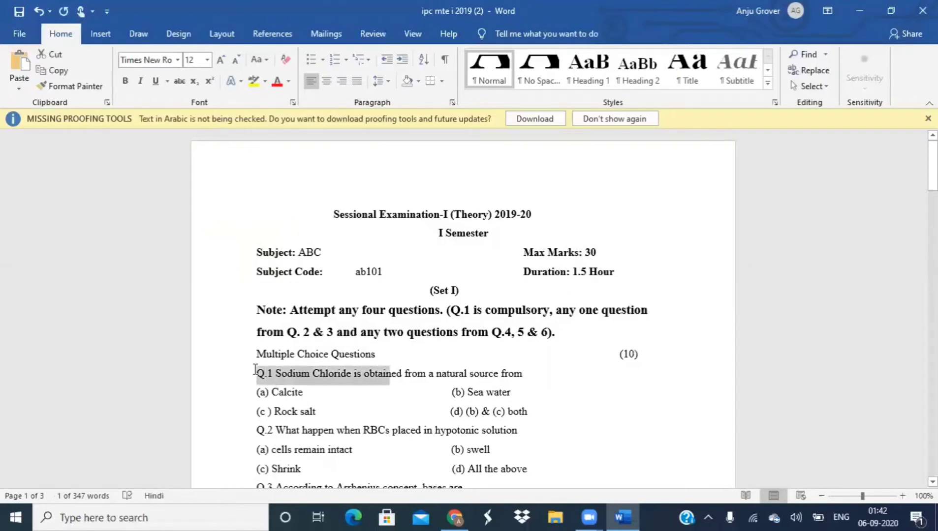
key(ctrl+shift+Right)
key(ctrl+shift+Right)
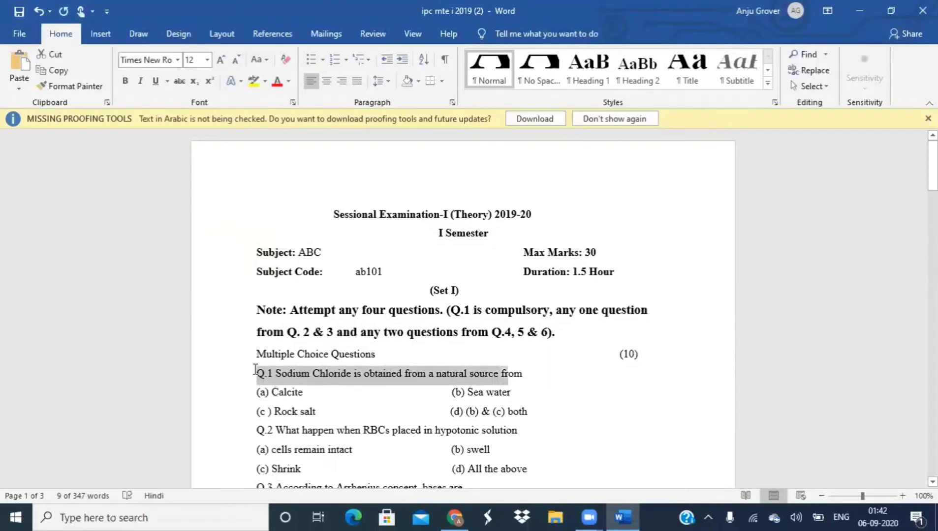
key(ctrl+shift+Right)
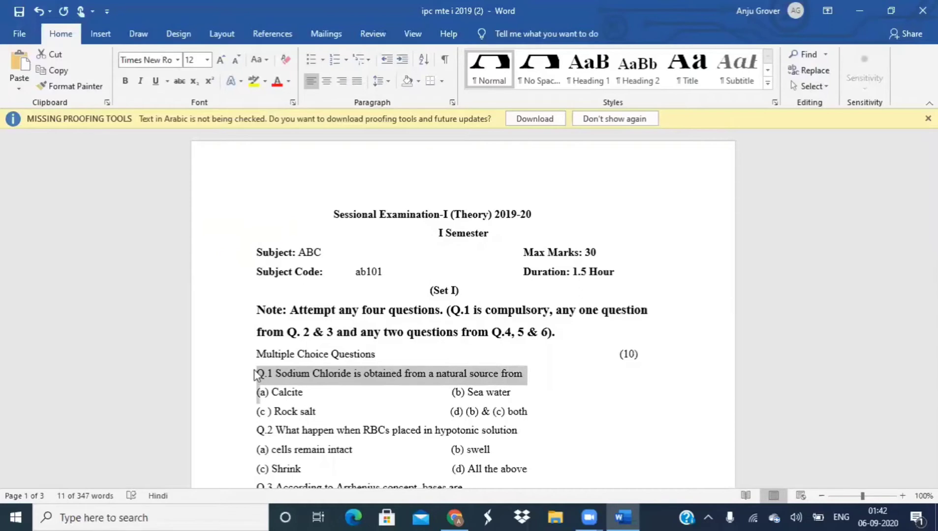
click(450, 515)
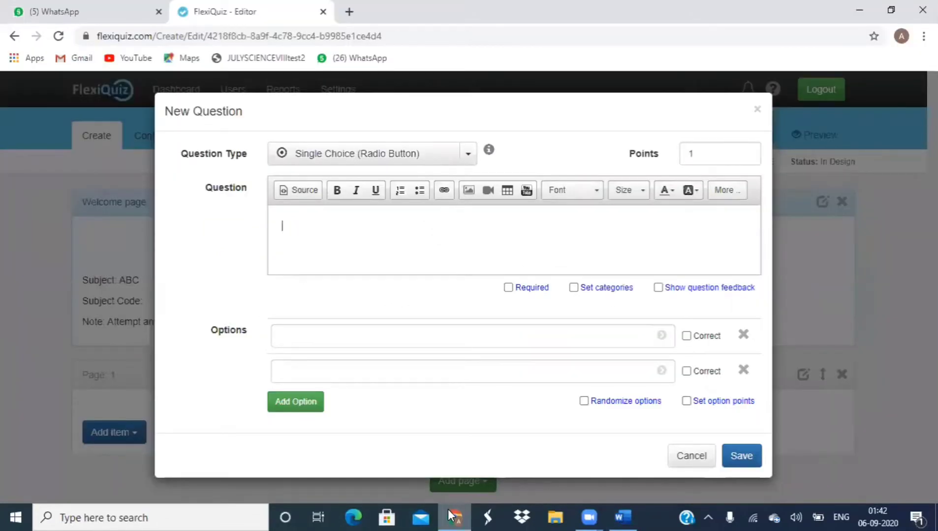
text(Q.1 Sodium Chloride is obtained from a natural source from ()
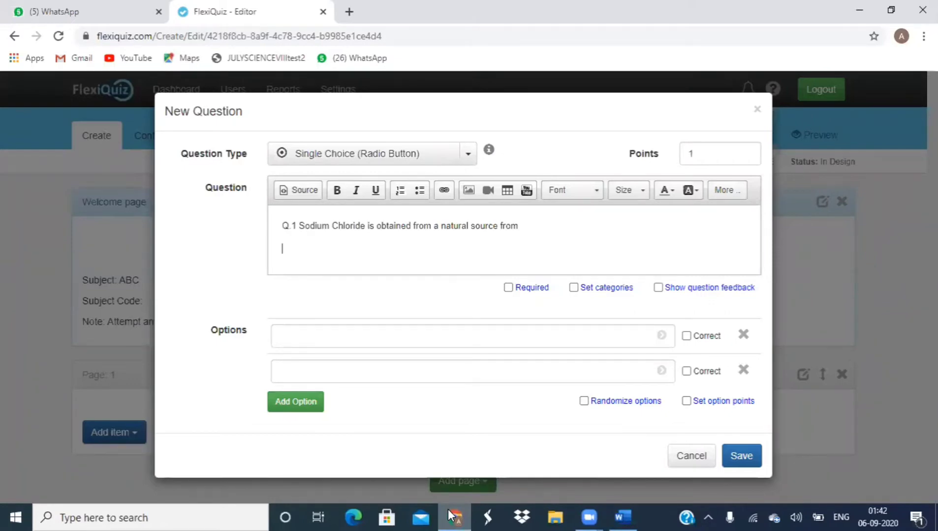
key(BackSpace)
click(622, 516)
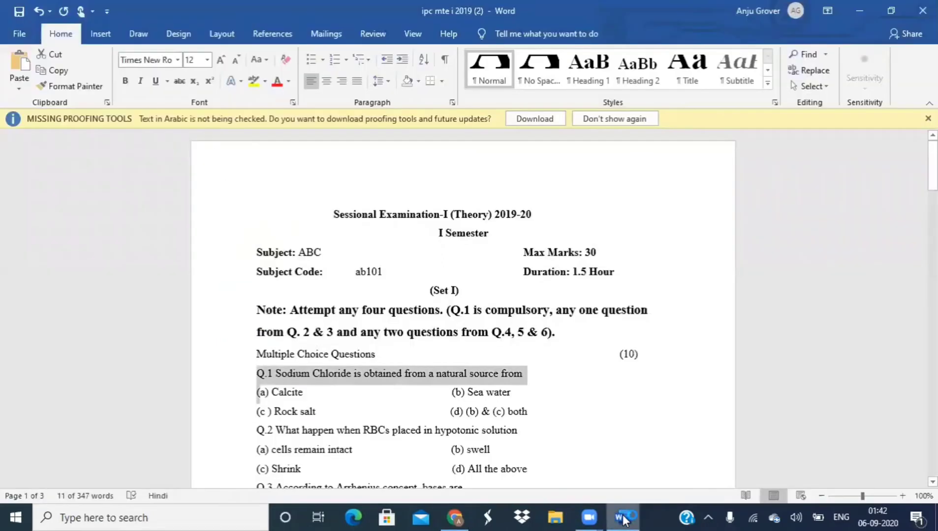
Step: Fill the first answer option with '(a) Calcite' copied from the Word paper
click(304, 391)
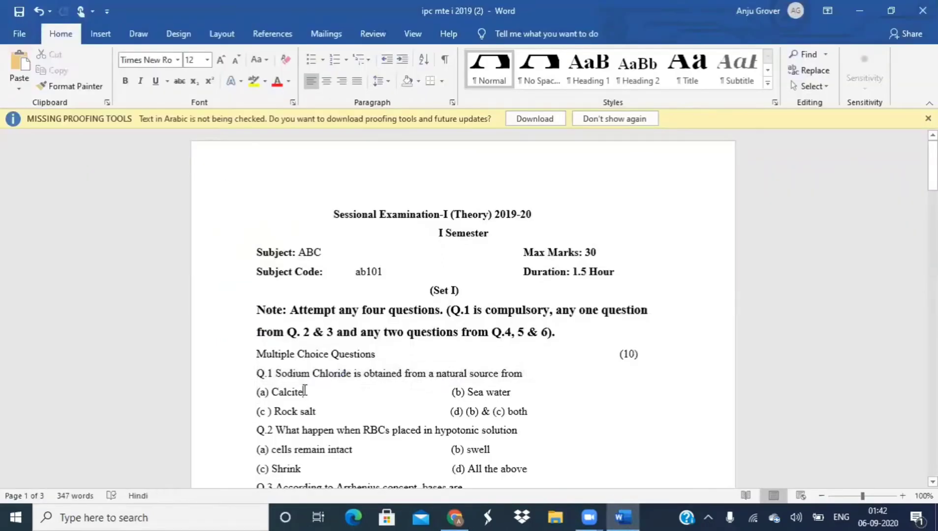
key(shift+Left)
key(shift+Left)
key(shift+Left)
key(shift+Left)
key(shift+Left)
key(shift+Left)
key(shift+Left)
key(shift+Left)
key(shift+Left)
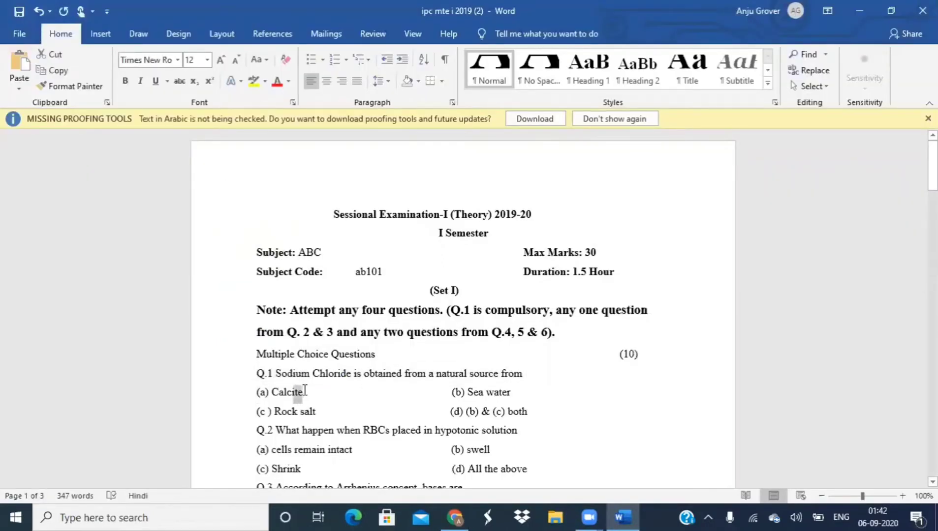
key(shift+Left)
key(shift+Left)
key(ctrl+c)
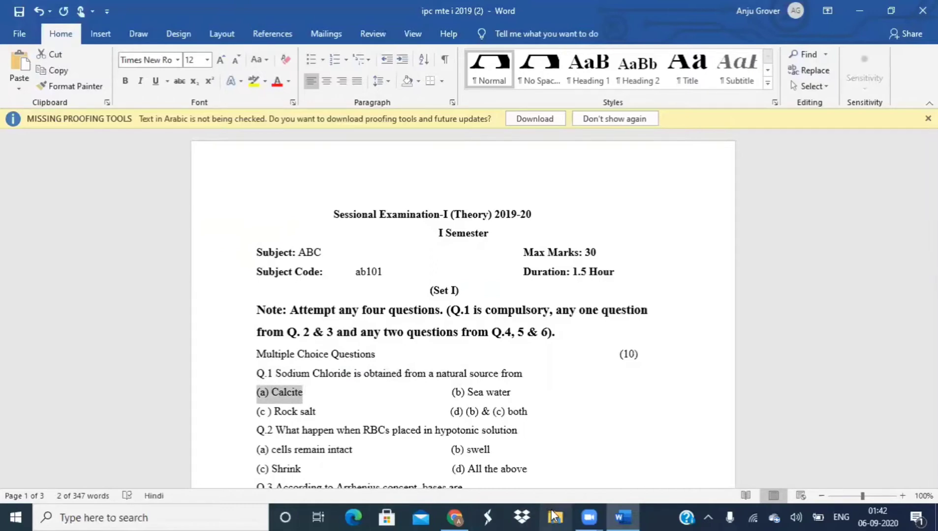
click(446, 515)
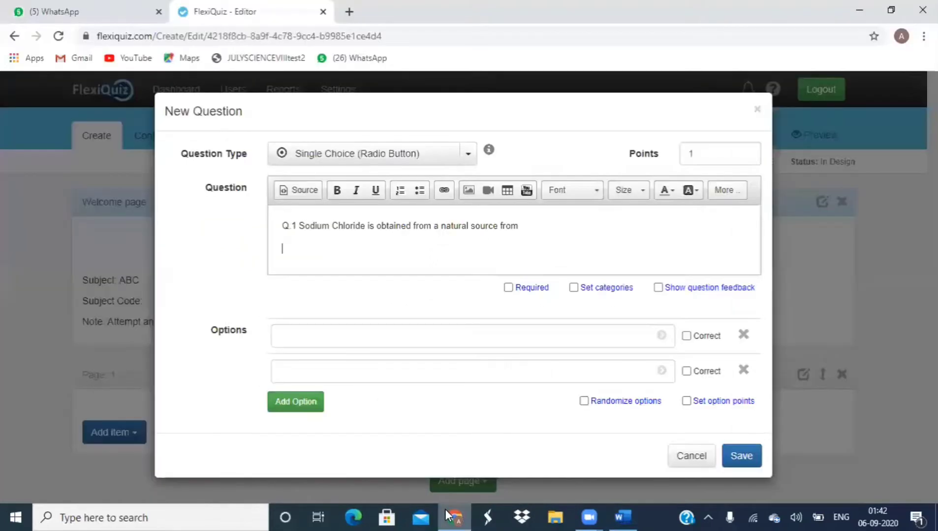
click(345, 337)
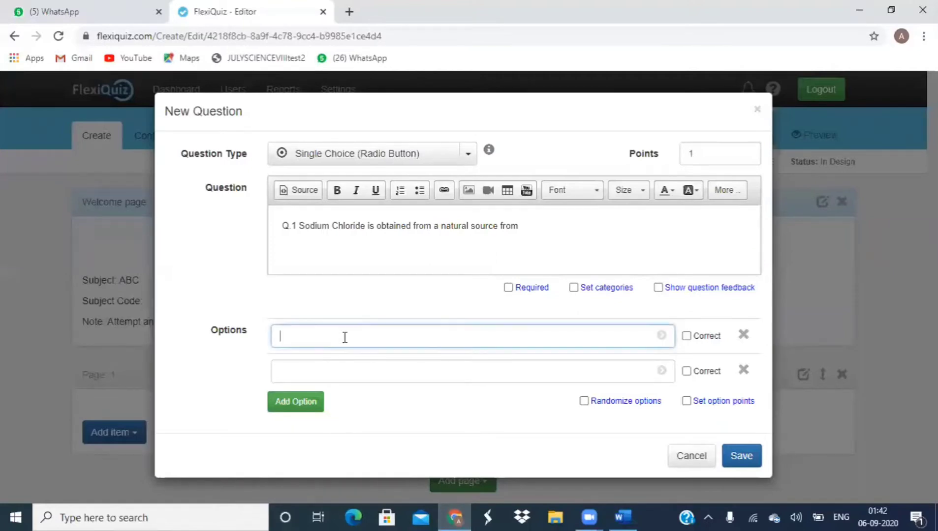
text(Q.1 Sodium Chloride is obtained from a natural source from ()
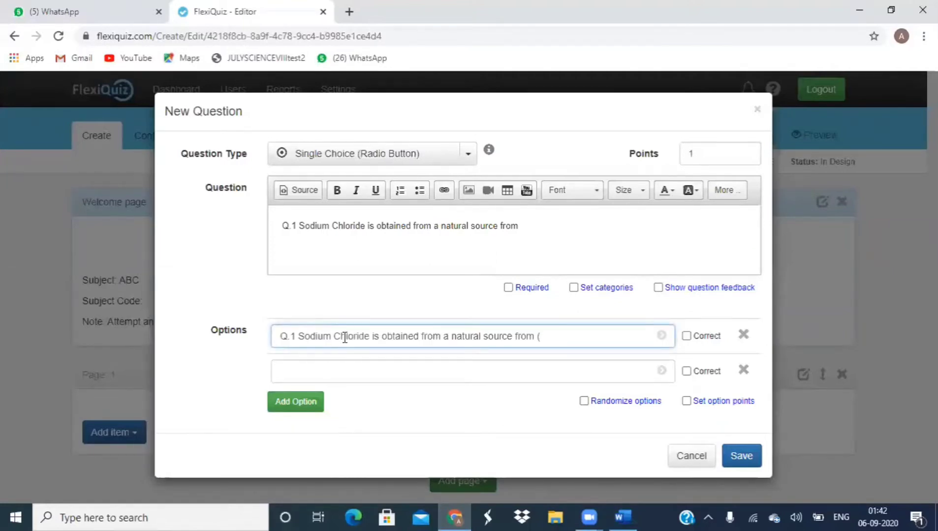
key(BackSpace)
key(BackSpace)
key(BackSpace)
key(BackSpace)
key(BackSpace)
key(BackSpace)
key(BackSpace)
key(BackSpace)
key(BackSpace)
key(BackSpace)
key(BackSpace)
key(BackSpace)
key(BackSpace)
key(BackSpace)
key(BackSpace)
key(BackSpace)
key(BackSpace)
key(BackSpace)
key(BackSpace)
key(BackSpace)
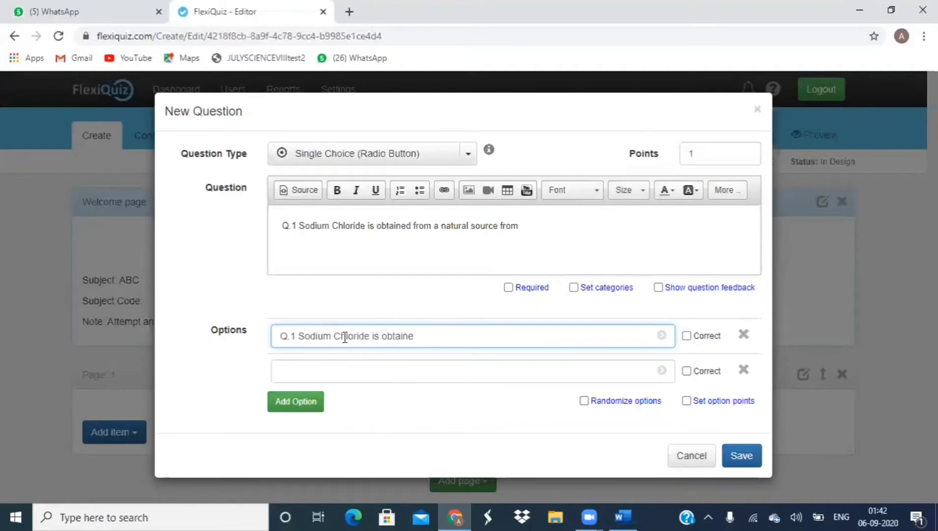
key(BackSpace)
key(BackSpace)
key(BackSpace)
key(BackSpace)
key(BackSpace)
key(BackSpace)
key(BackSpace)
key(BackSpace)
key(BackSpace)
key(BackSpace)
key(BackSpace)
key(BackSpace)
key(BackSpace)
key(BackSpace)
key(BackSpace)
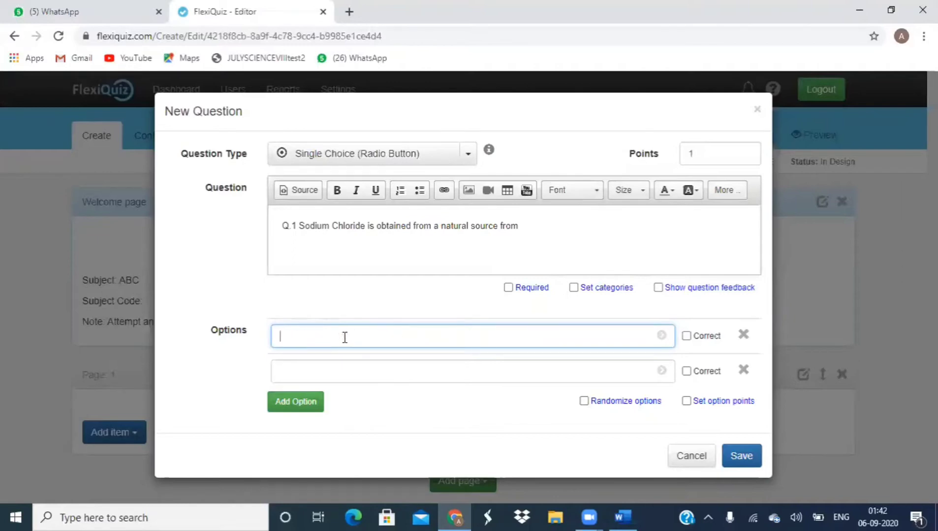
click(615, 509)
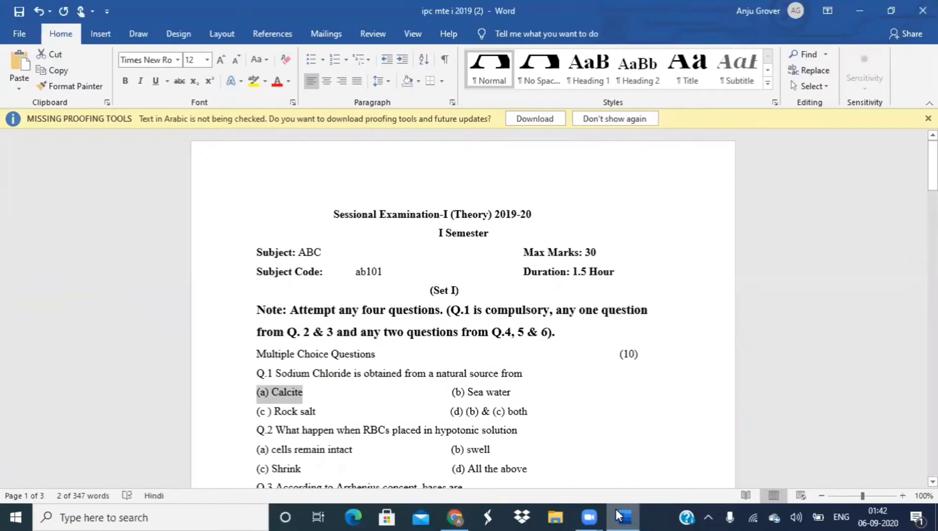
click(455, 516)
key(ctrl+v)
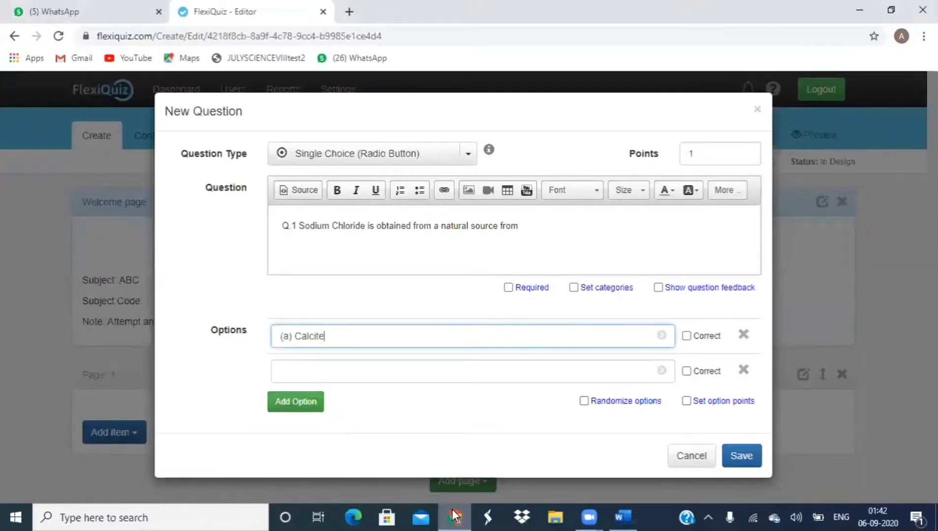
Step: Copy '(b) Sea water' from the Word paper for the second option
click(629, 514)
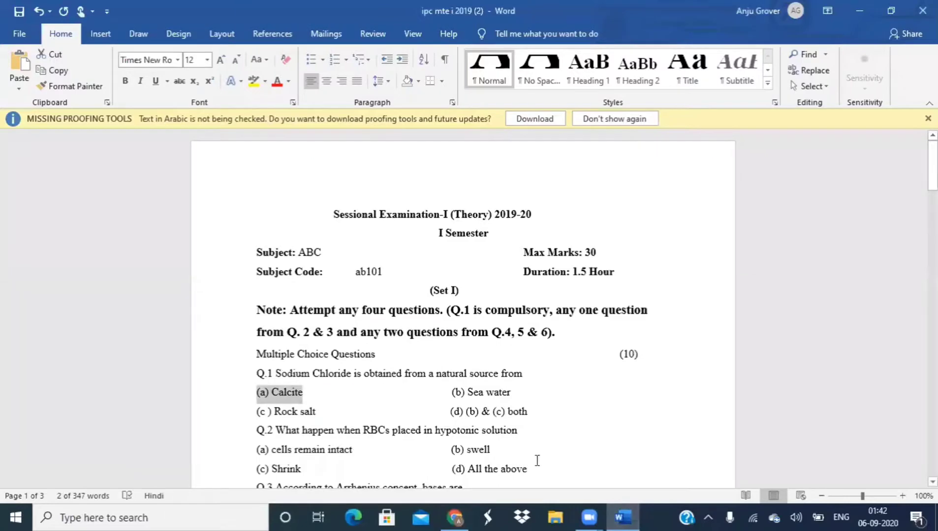
triple_click(502, 394)
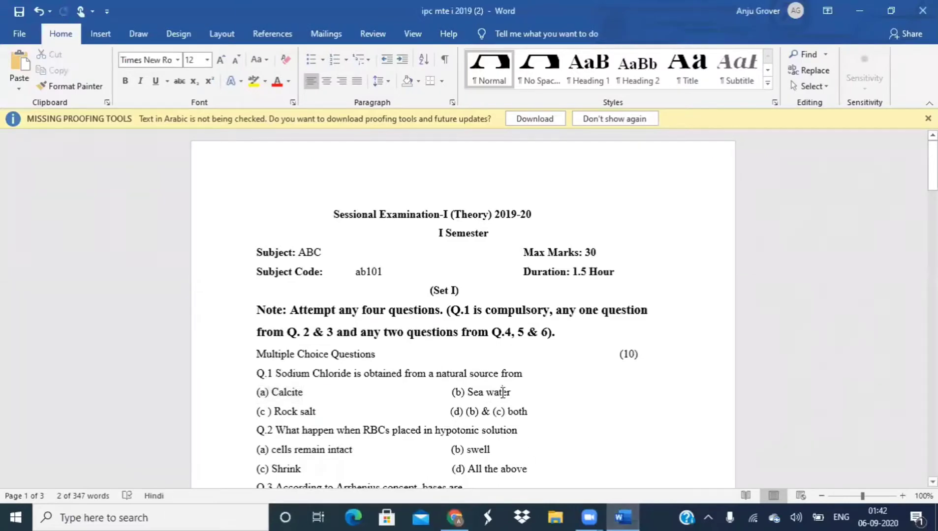
click(503, 394)
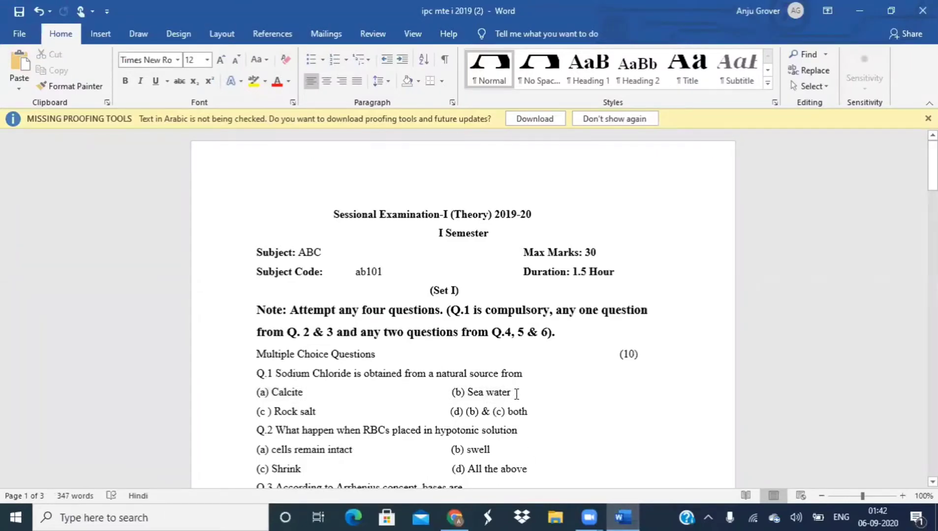
key(shift+Left)
key(shift+Left)
key(shift+Left)
key(shift+Left)
key(shift+Left)
key(shift+Left)
key(shift+Left)
key(shift+Left)
key(shift+Left)
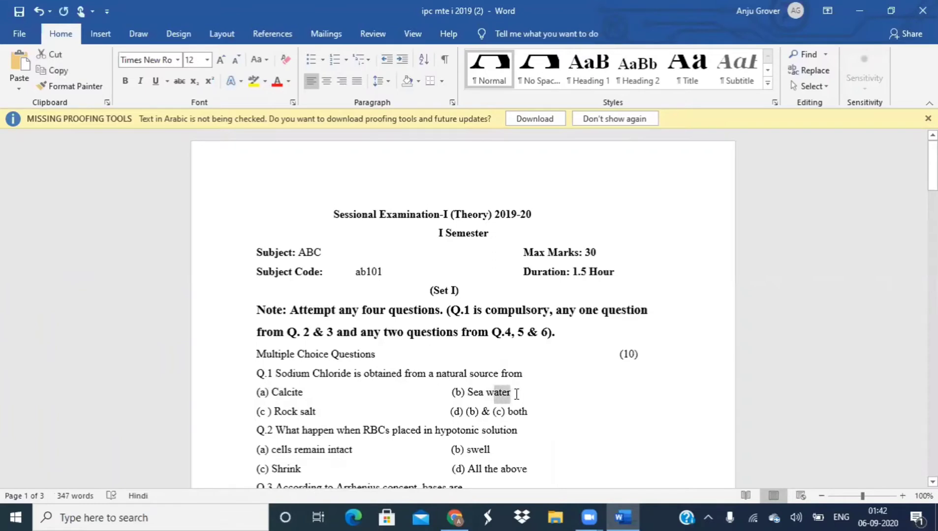
key(shift+Left)
key(shift+Left)
key(shift+Left)
key(shift+Left)
key(ctrl+c)
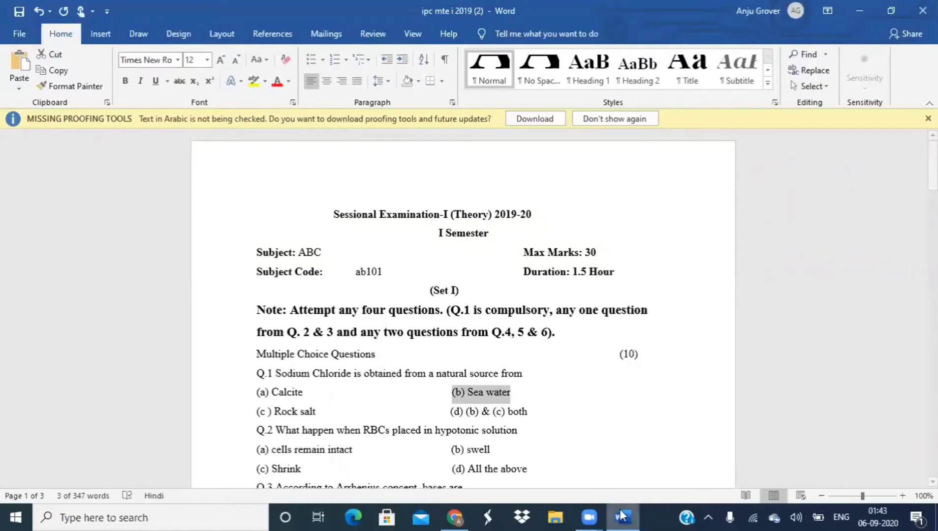
click(454, 516)
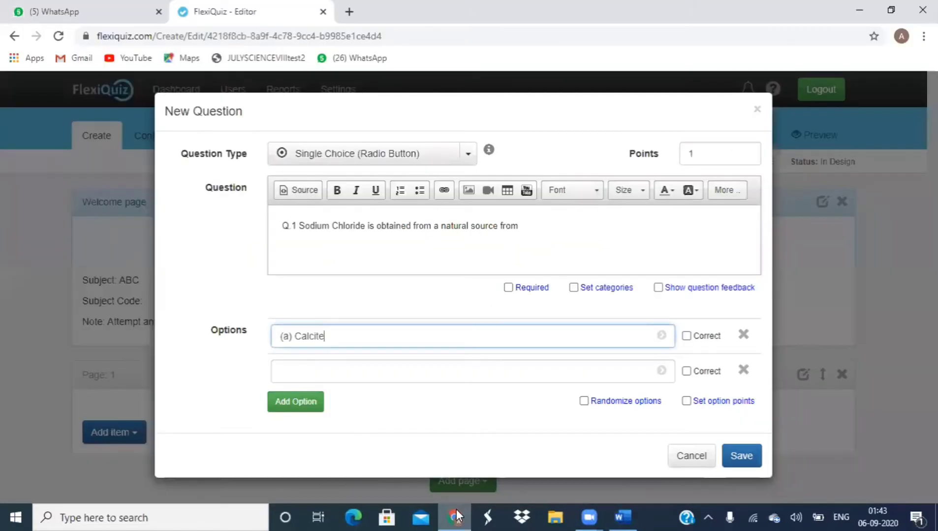
Step: Paste Sea water as the second option and add Rock salt as a third option
click(357, 379)
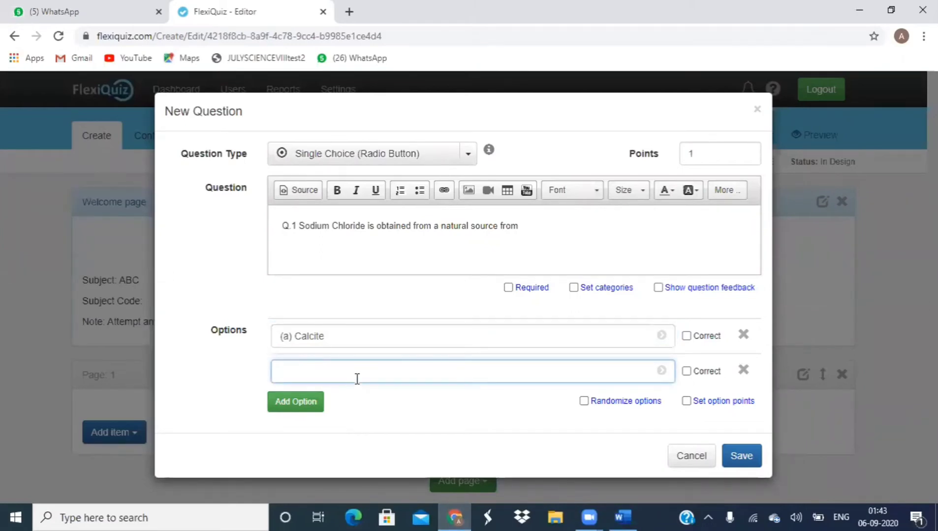
key(ctrl+v)
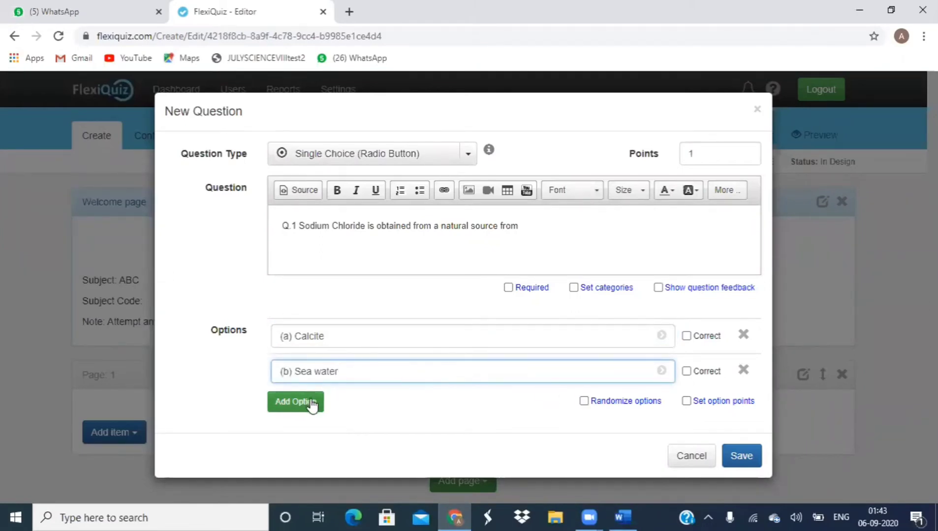
click(312, 404)
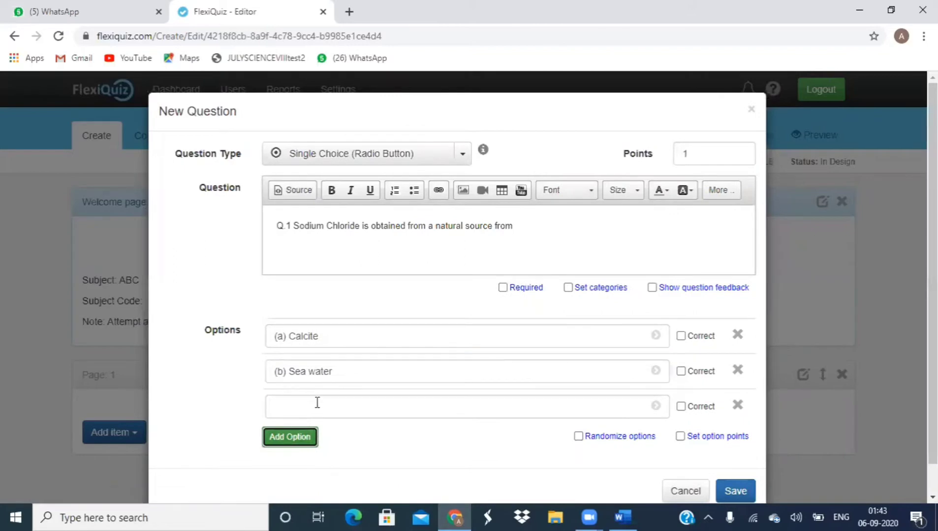
click(316, 403)
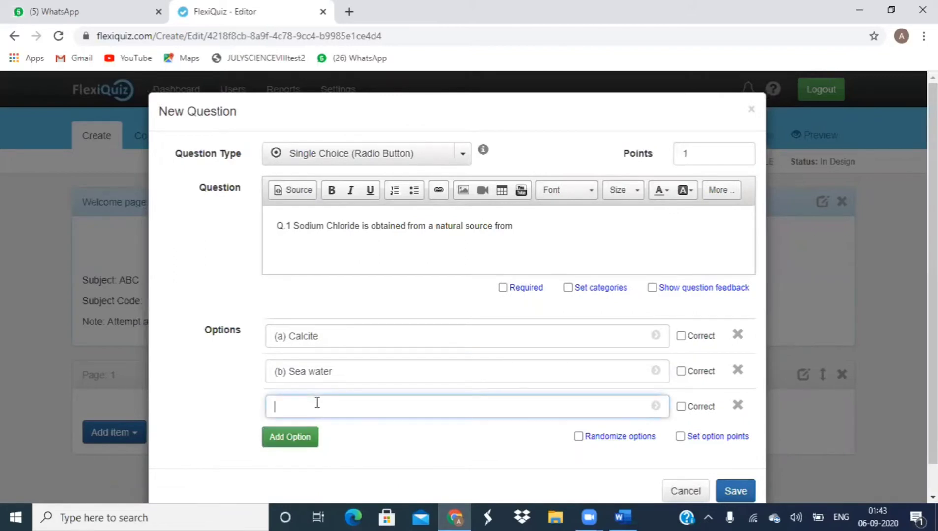
click(621, 516)
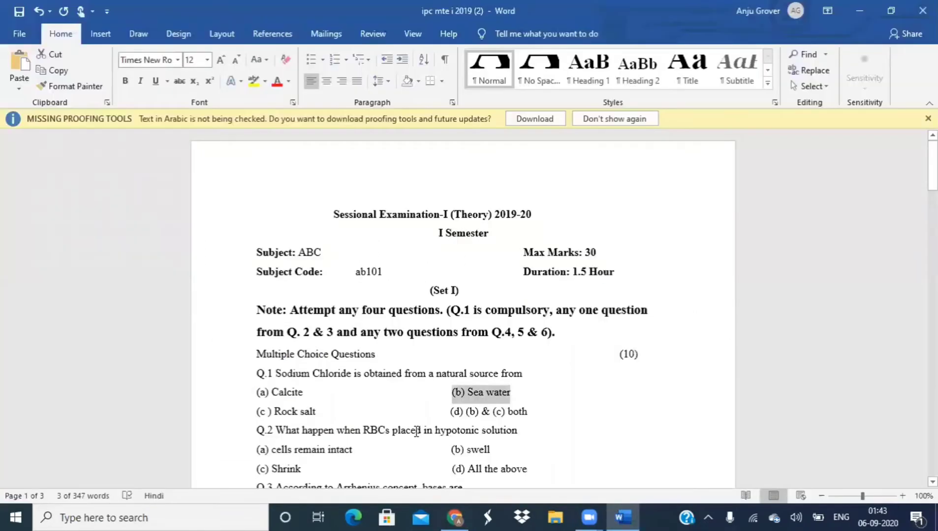
click(320, 412)
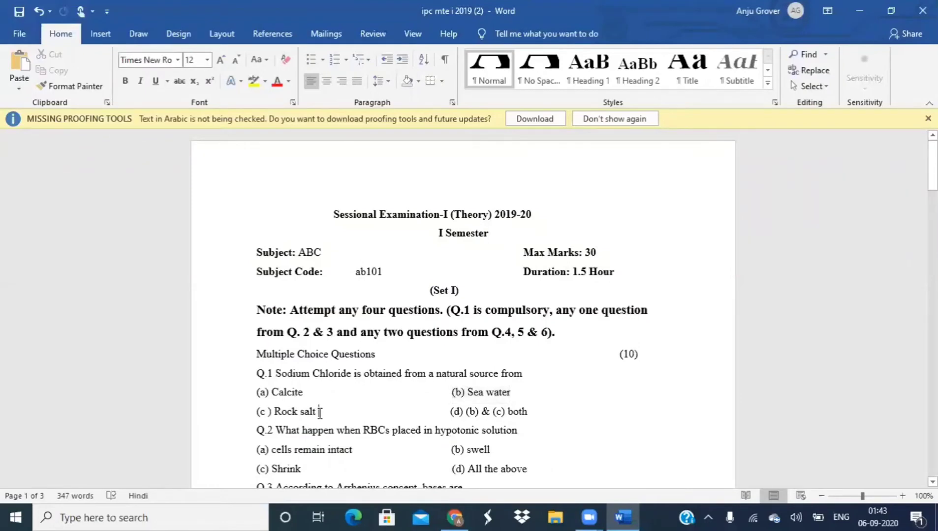
key(shift+Left)
key(shift+Left)
key(shift+Left)
key(shift+Left)
key(shift+Left)
key(shift+Left)
key(shift+Left)
key(shift+Left)
key(shift+Left)
key(shift+Left)
key(shift+Left)
key(shift+Left)
key(shift+Left)
key(shift+Left)
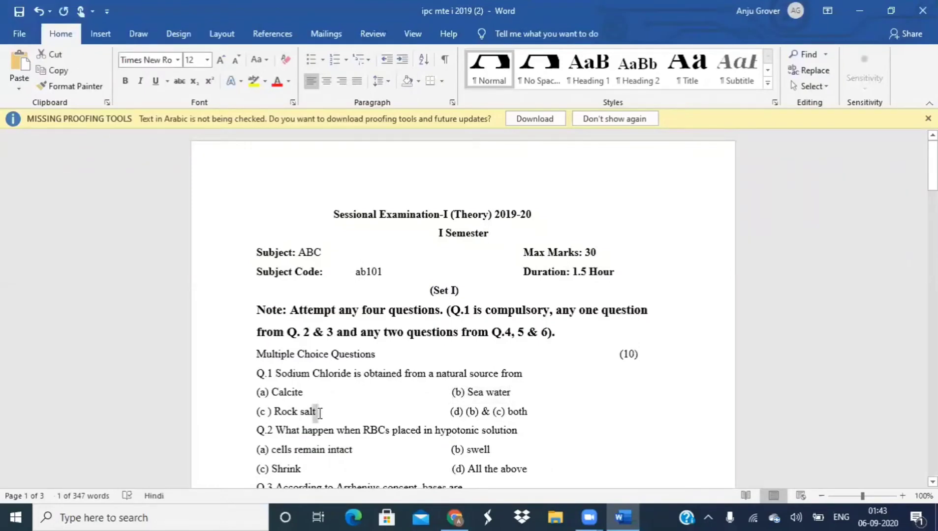
key(shift+Left)
key(ctrl+c)
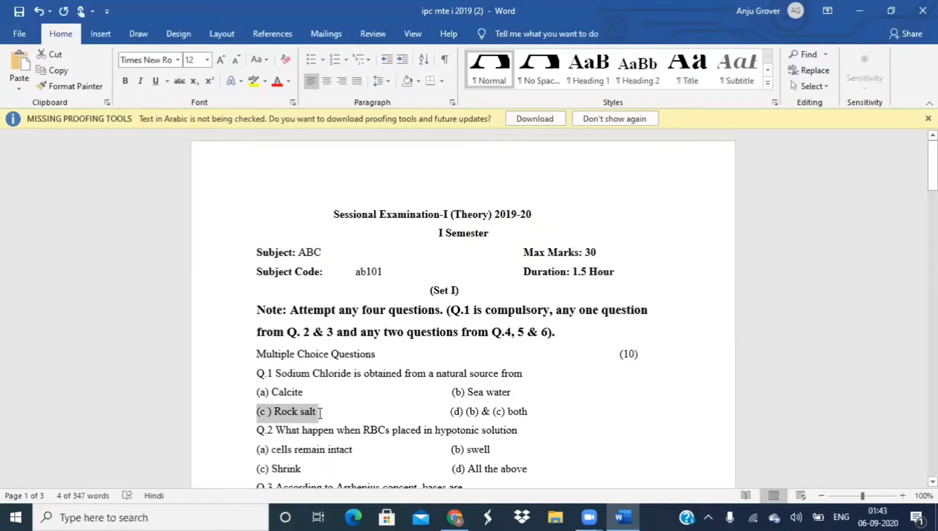
click(455, 517)
key(ctrl+v)
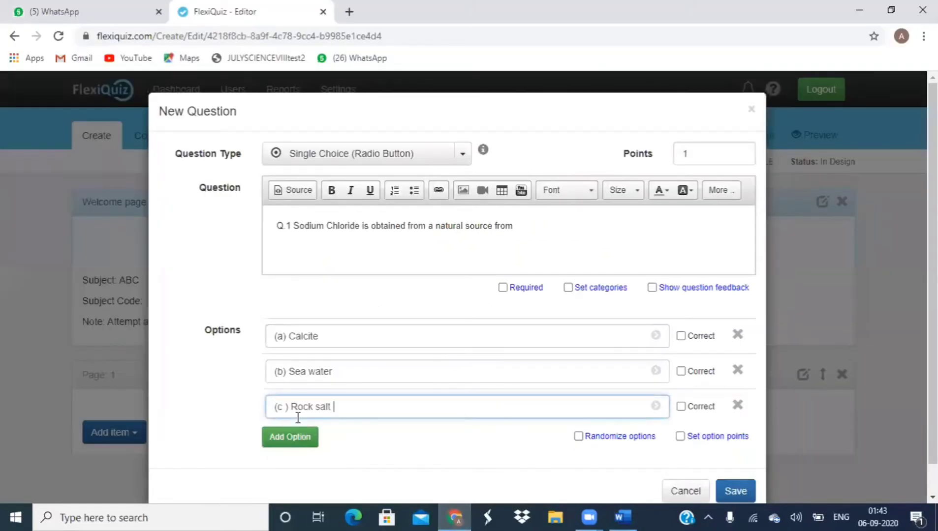
Step: Add a fourth option, '(d) (b) & (c) both', copied from the Word paper
click(298, 442)
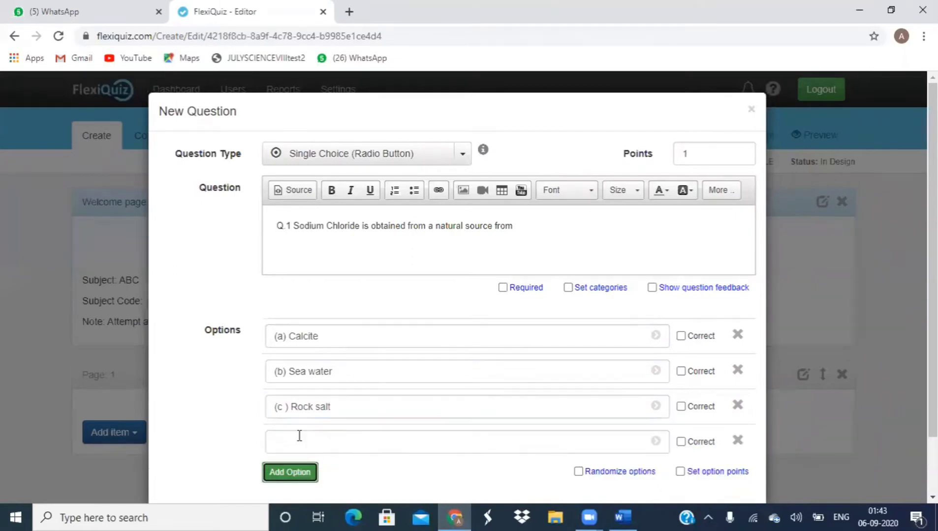
click(623, 516)
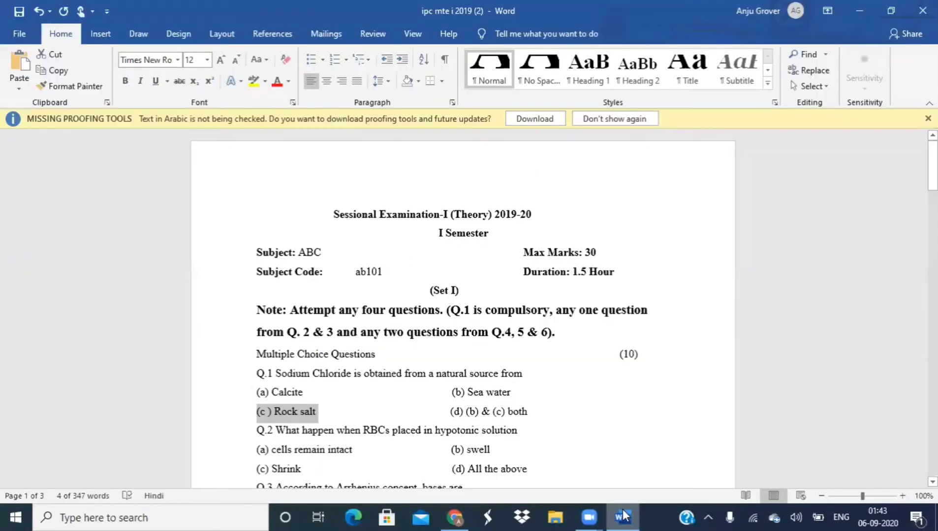
click(531, 412)
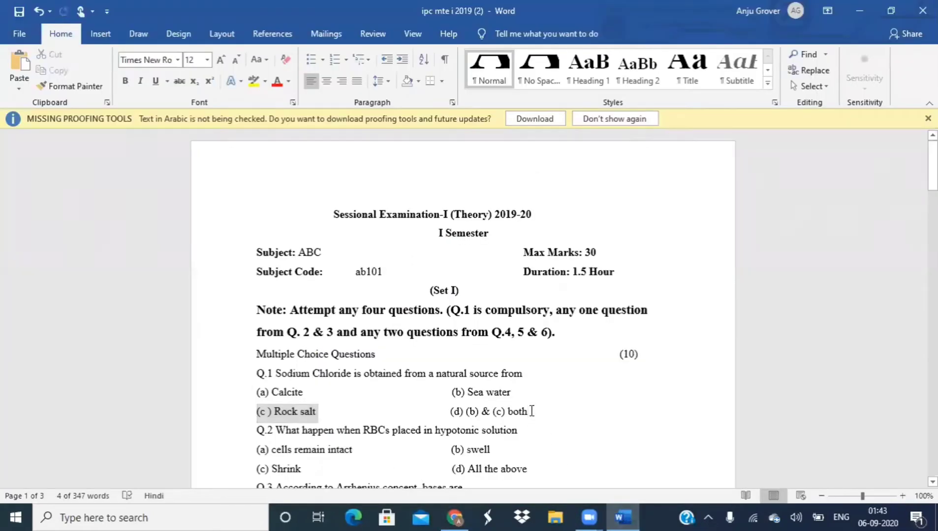
key(ctrl+shift+Left)
key(ctrl+shift+Left)
key(ctrl+shift+Left)
key(ctrl+shift+Left)
key(ctrl+shift+Left)
key(ctrl+shift+Left)
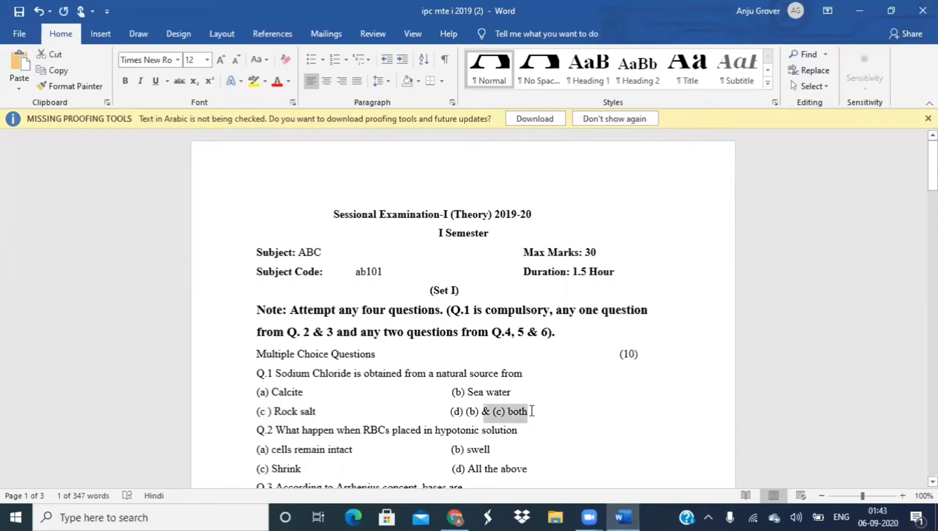
key(shift+Left)
key(shift+Left)
key(shift+Left)
key(shift+Left)
key(ctrl+c)
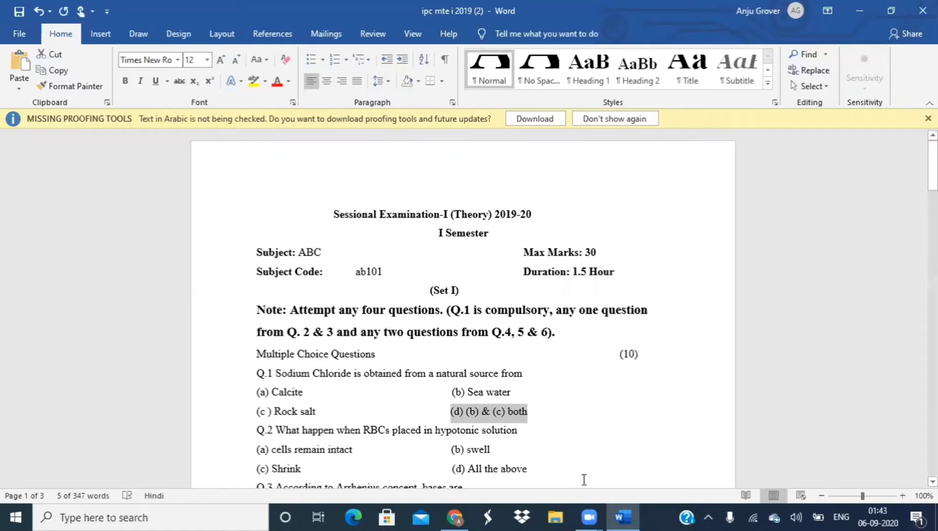
click(455, 516)
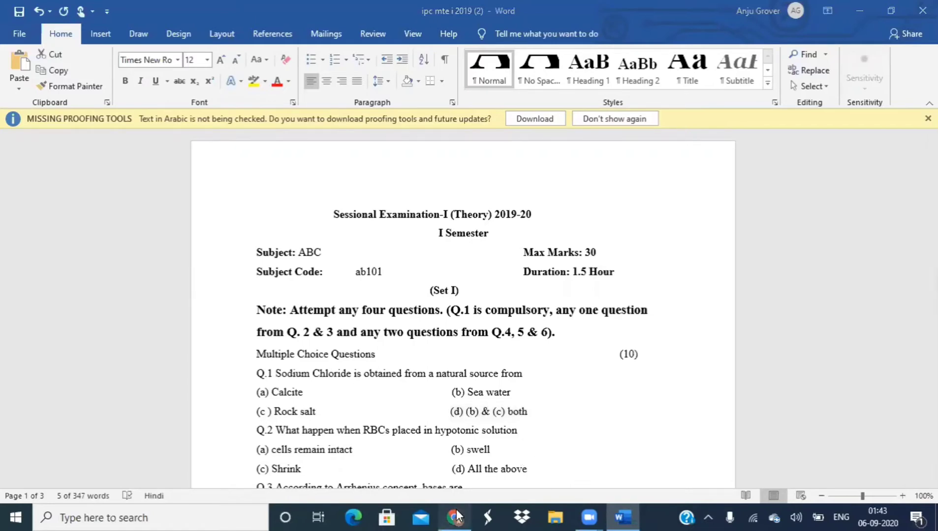
click(409, 446)
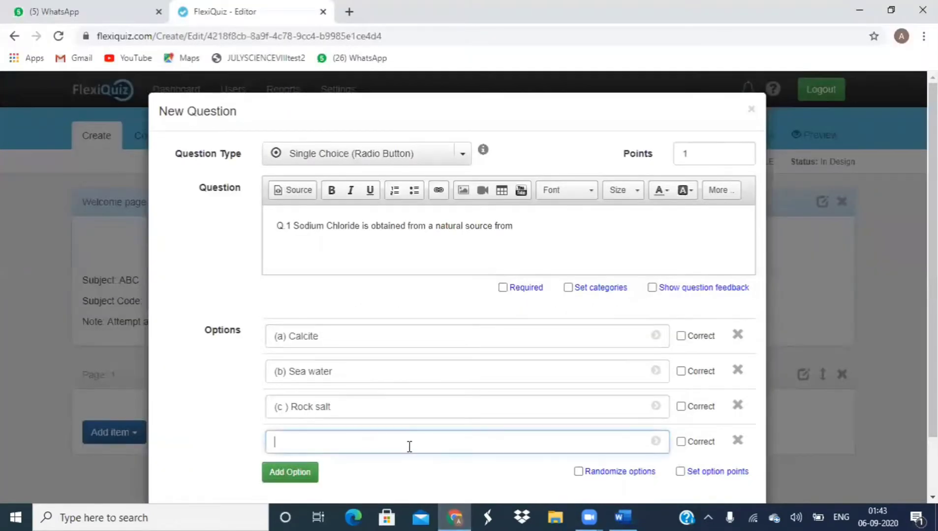
key(ctrl+v)
Step: Mark option (d) correct worth 1 point and save Q.1 onto Page 1
click(683, 440)
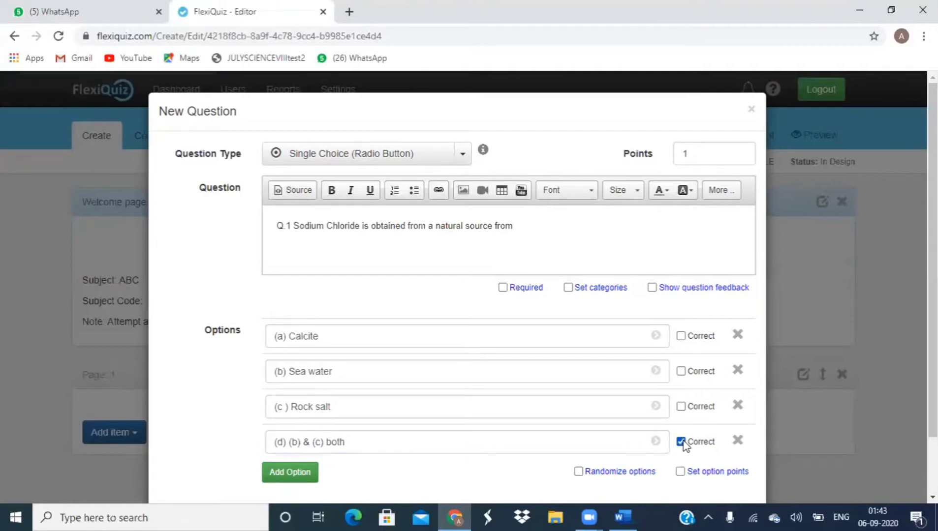
click(680, 473)
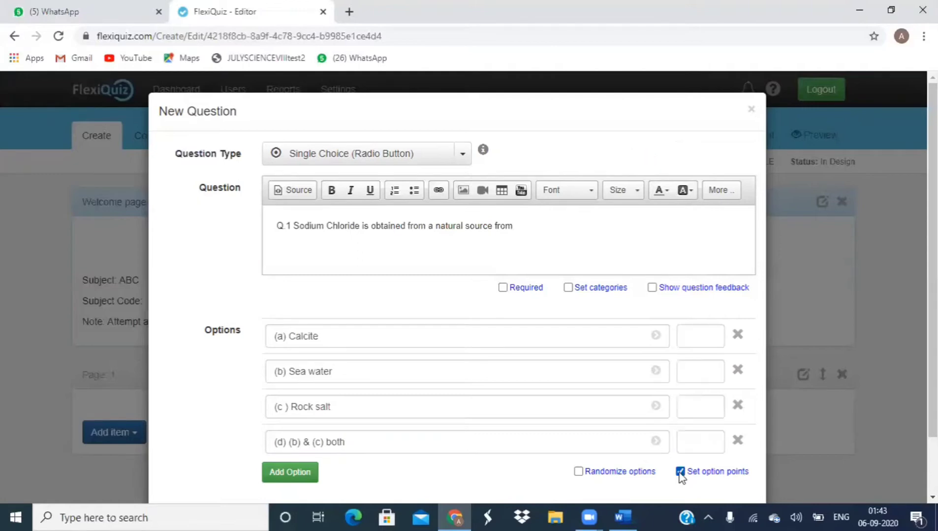
click(711, 440)
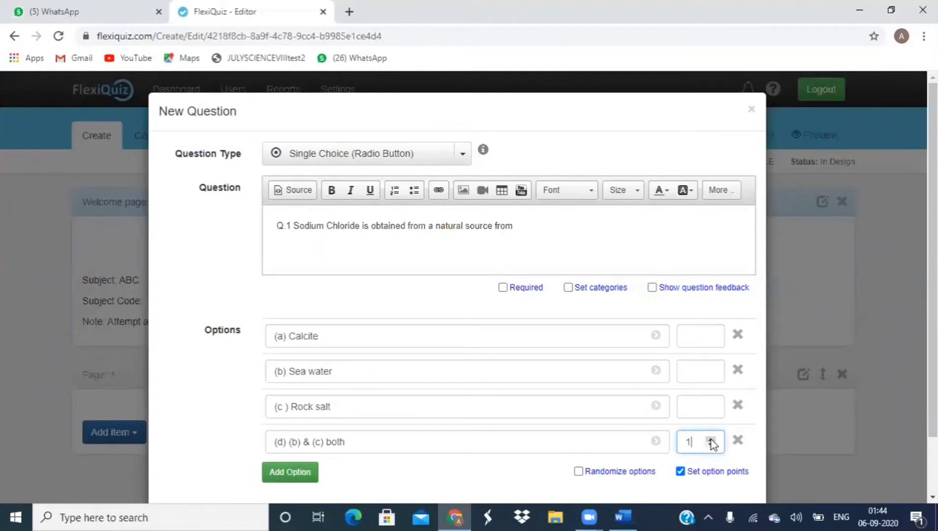
scroll(458, 285, down, 2)
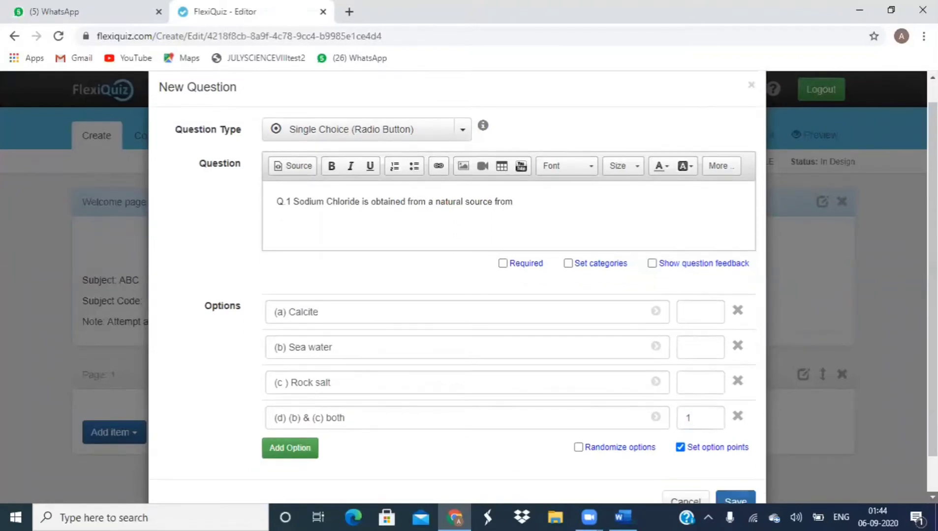
click(736, 460)
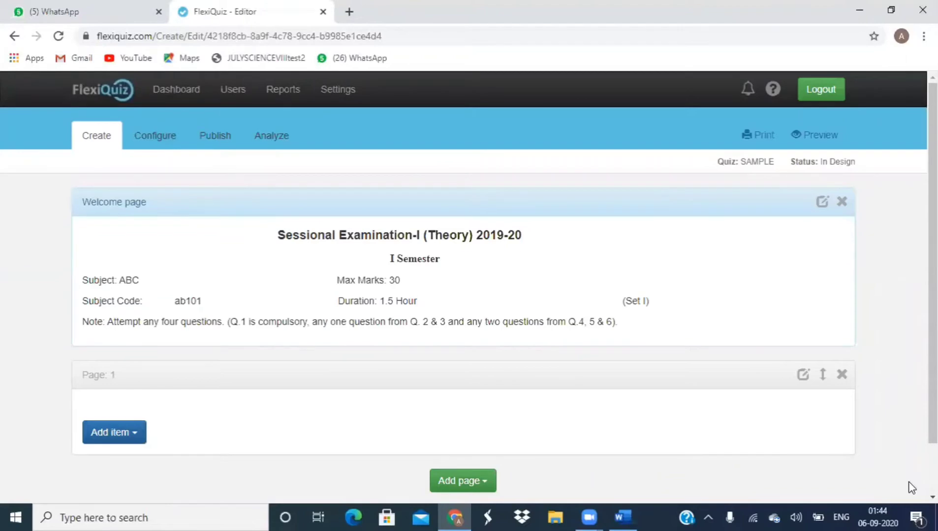
scroll(932, 497, down, 2)
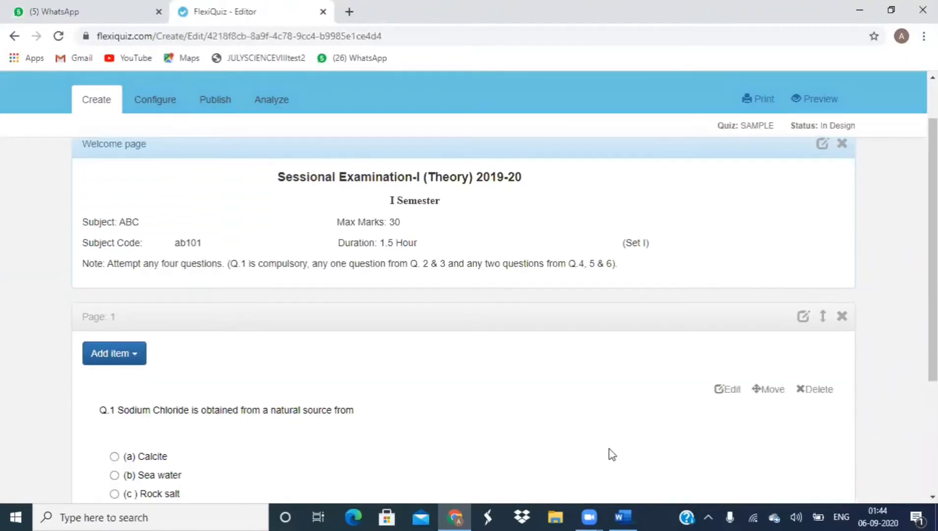
scroll(462, 309, down, 4)
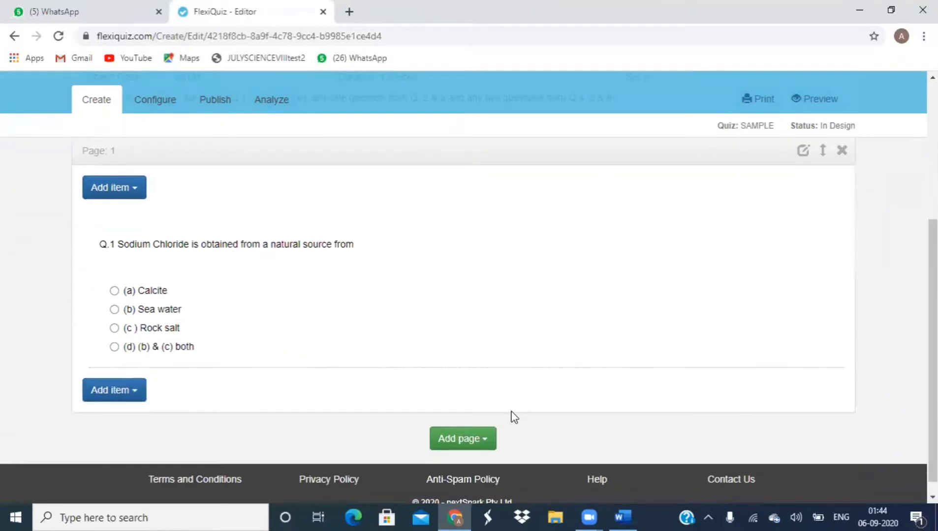
Step: Add Multiple Choice question 'Q 2 CHOPSE THE INPUT DEVICE FROM THE GIVEN OPTIONS' to Page 1
click(133, 394)
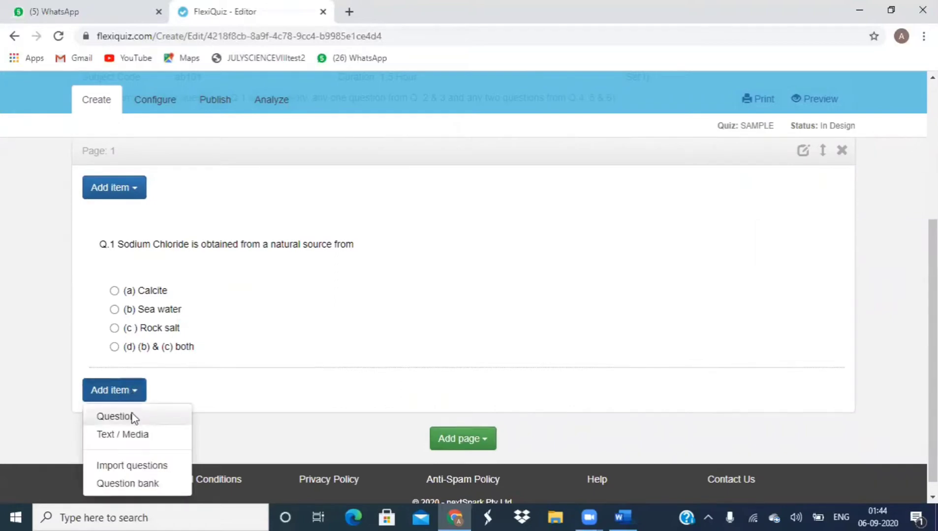
click(134, 418)
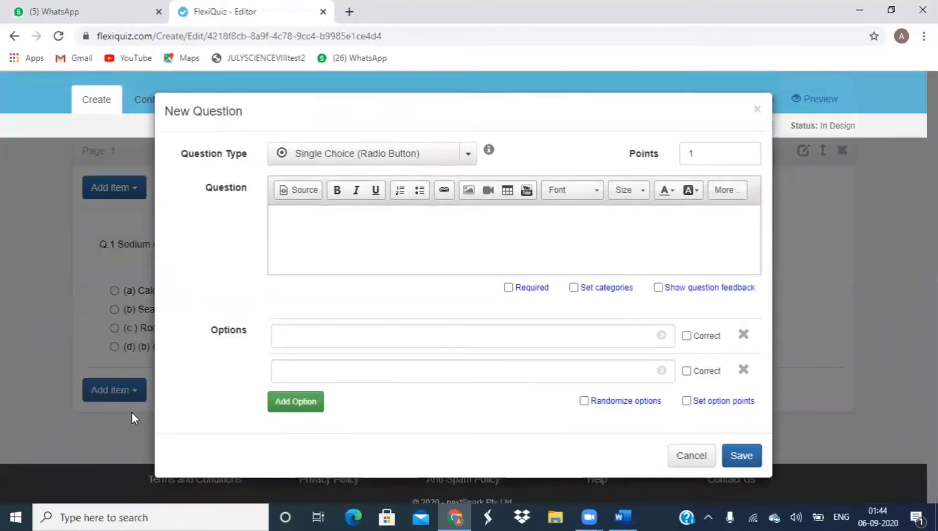
click(468, 155)
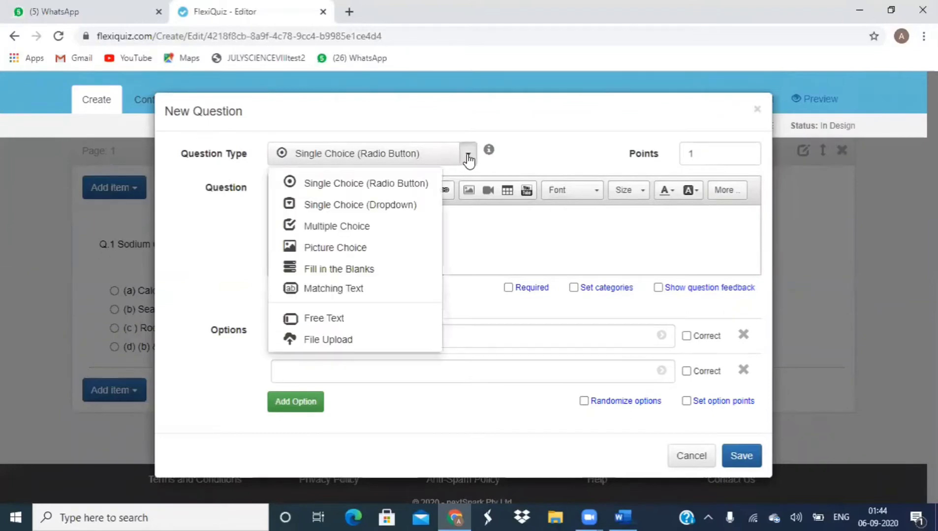
click(365, 231)
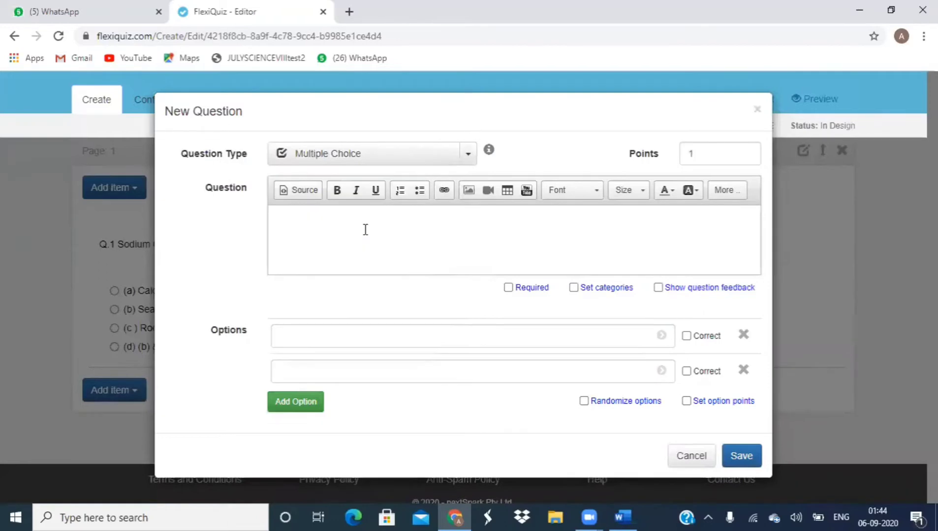
click(320, 228)
text(c)
key(BackSpace)
text(Q)
text( 2)
text( CHOP)
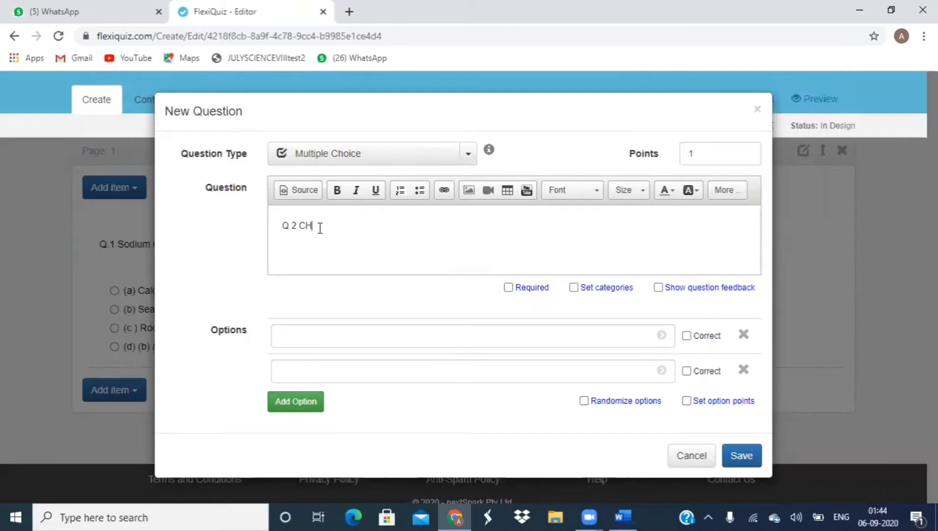
text(SE THE INPUT DEVICE)
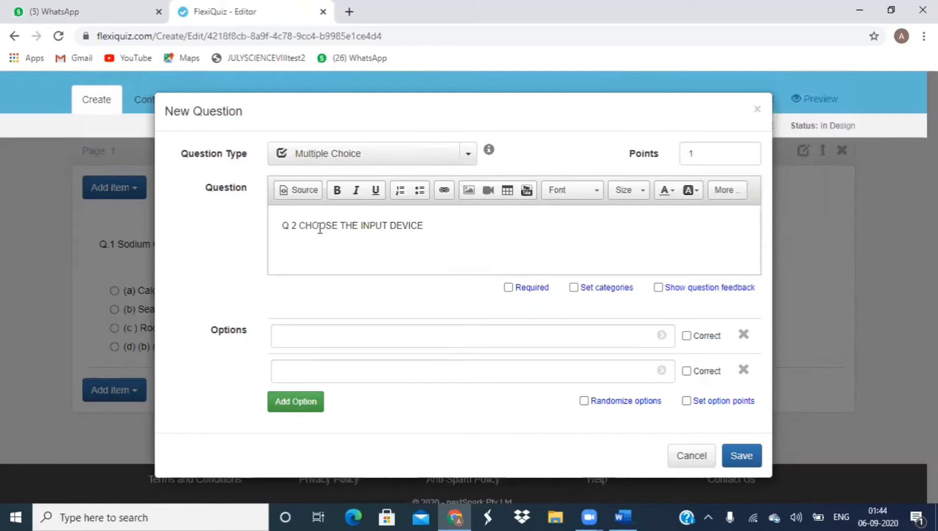
text( FR)
text(OM THE )
text(GIVEN OPT)
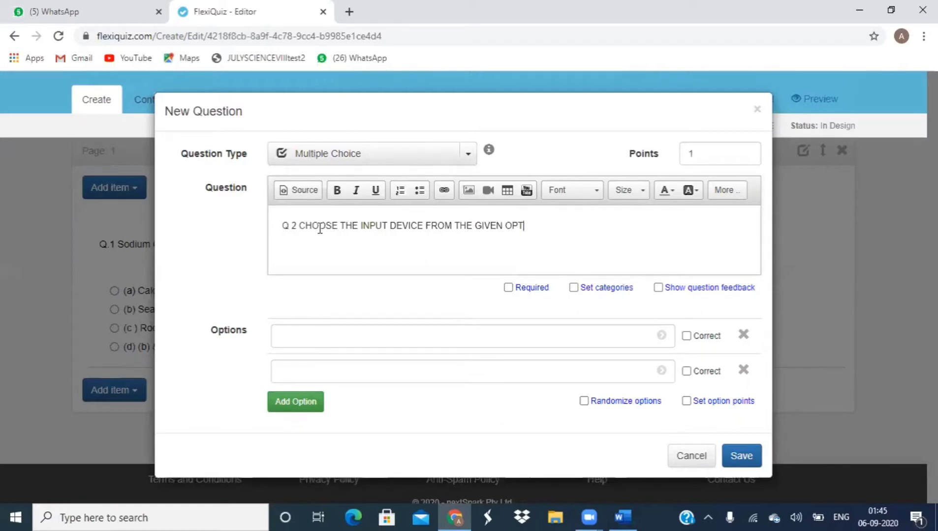
text(IONS)
Step: Enter the answer options 1 KEYBOARD, 2 MONITOR, 3 MOUSE and 4.CPU
click(294, 331)
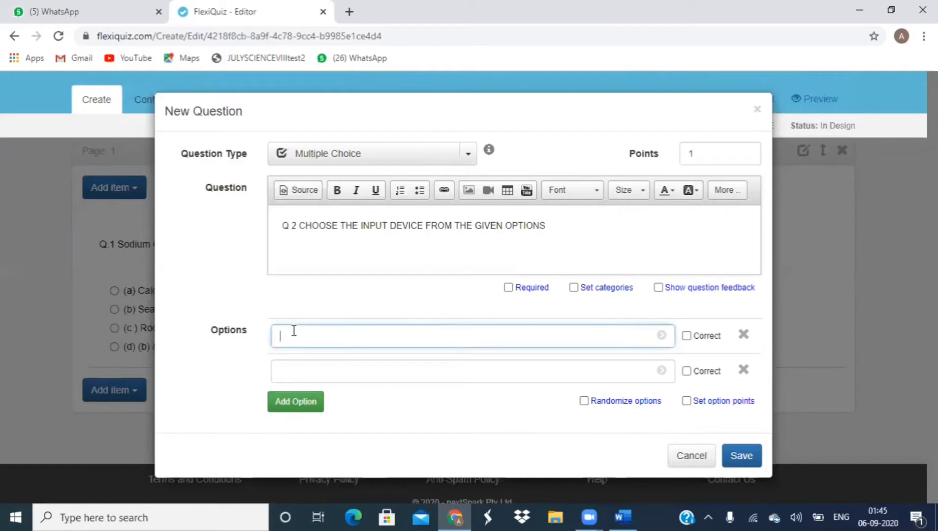
text(1 KEYBOARD)
click(296, 367)
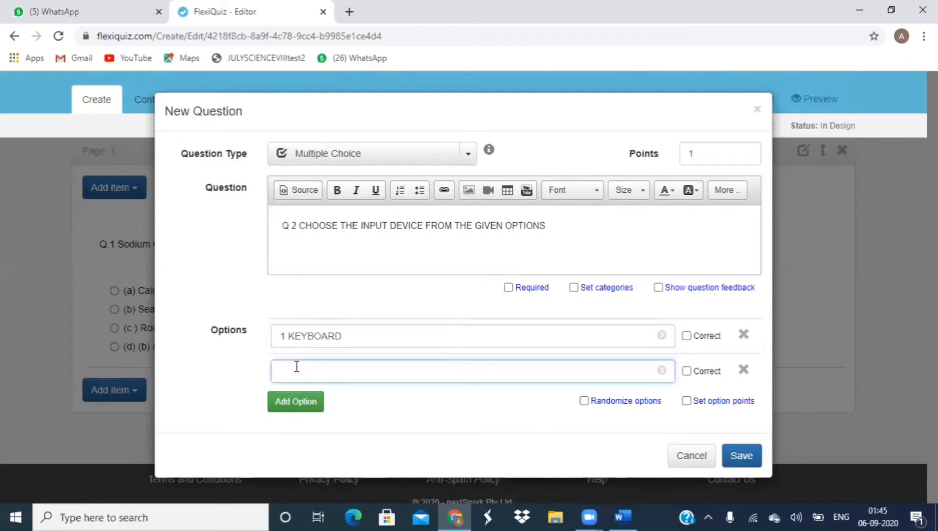
text(2 m)
key(BackSpace)
text(MONITOR)
click(295, 401)
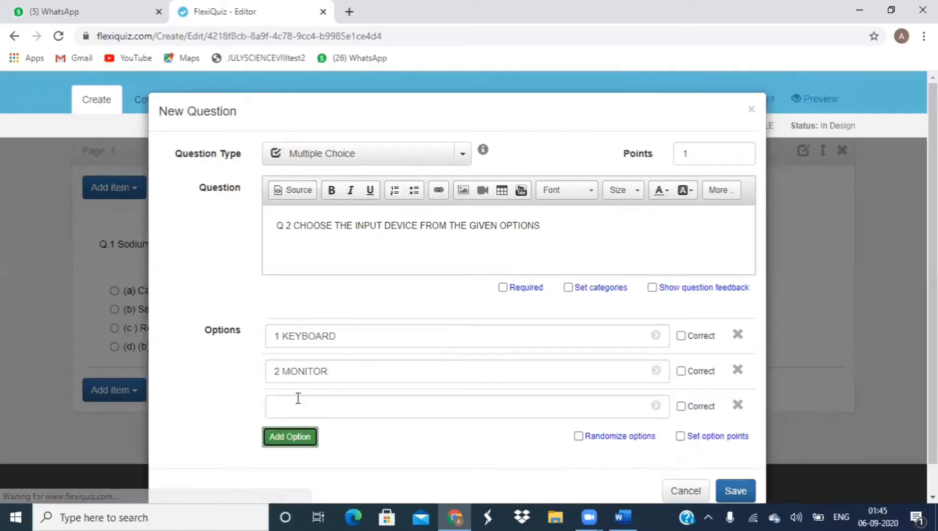
click(296, 406)
text(3)
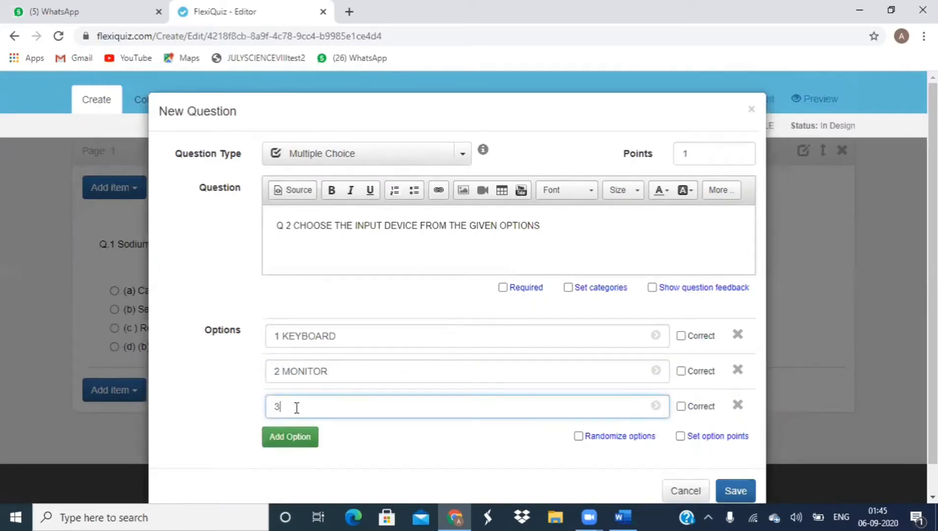
text( MOUSE)
click(292, 437)
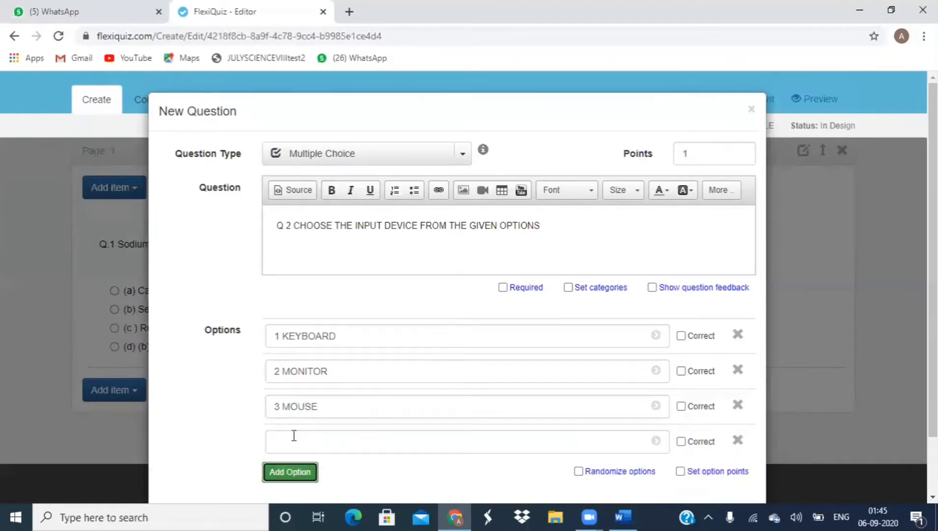
click(292, 441)
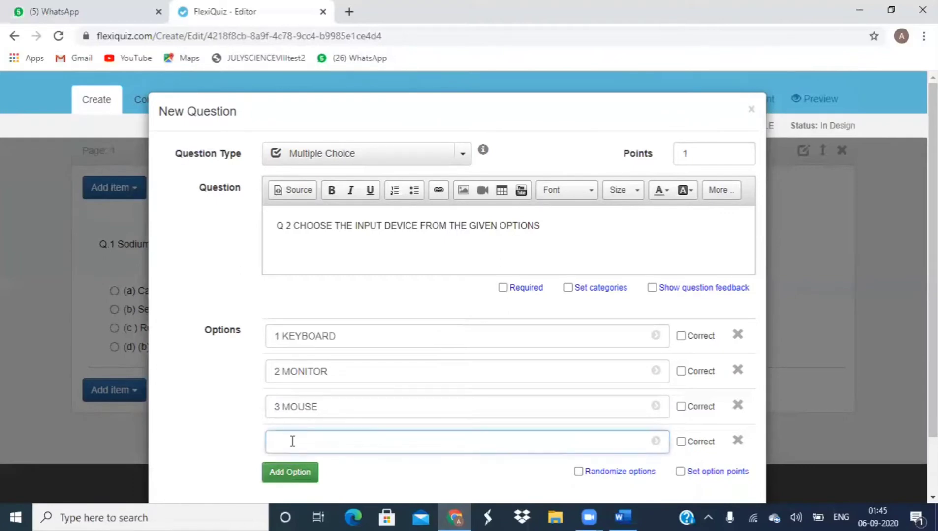
text(4.CPU)
Step: Mark KEYBOARD and MOUSE correct, give each 1 option point, and save the question
click(681, 336)
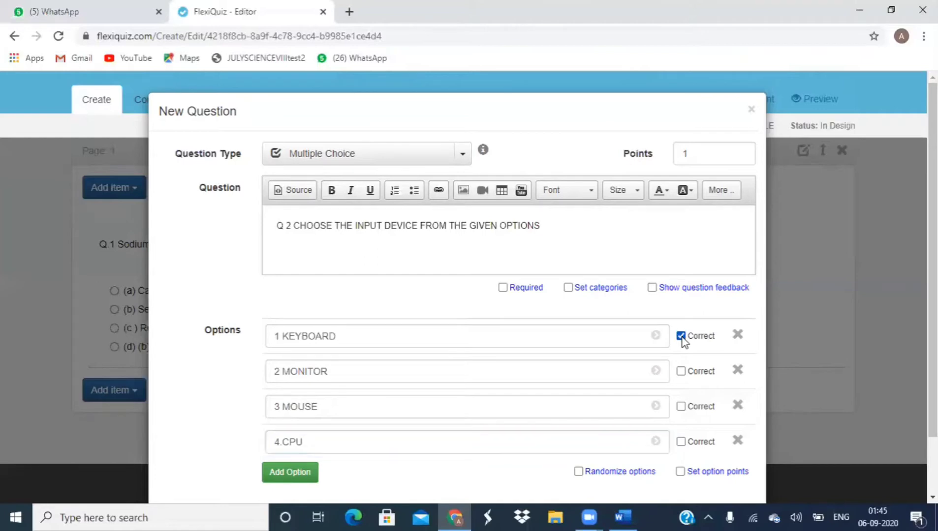
click(682, 408)
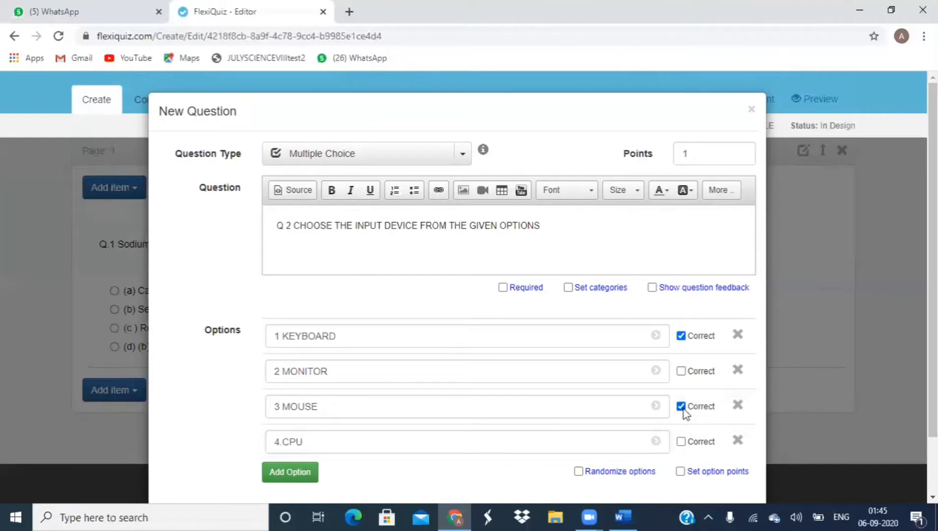
click(679, 473)
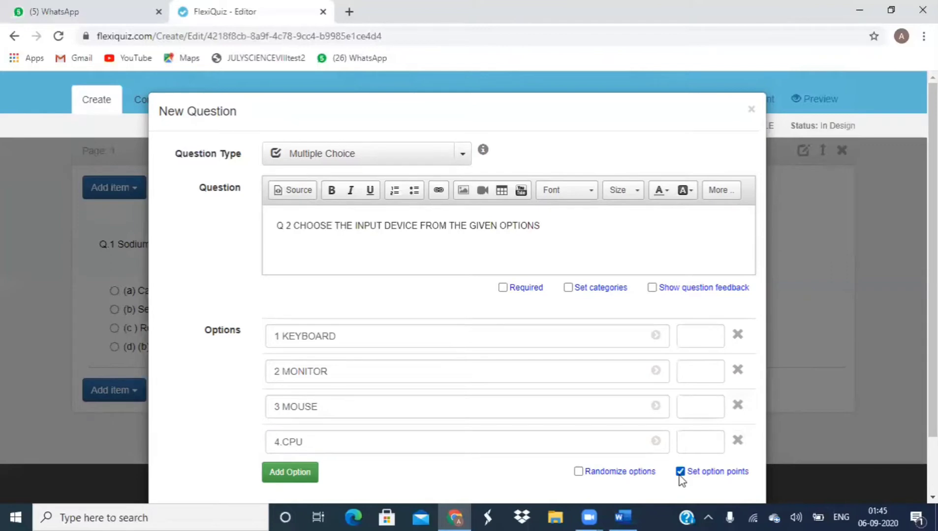
click(710, 335)
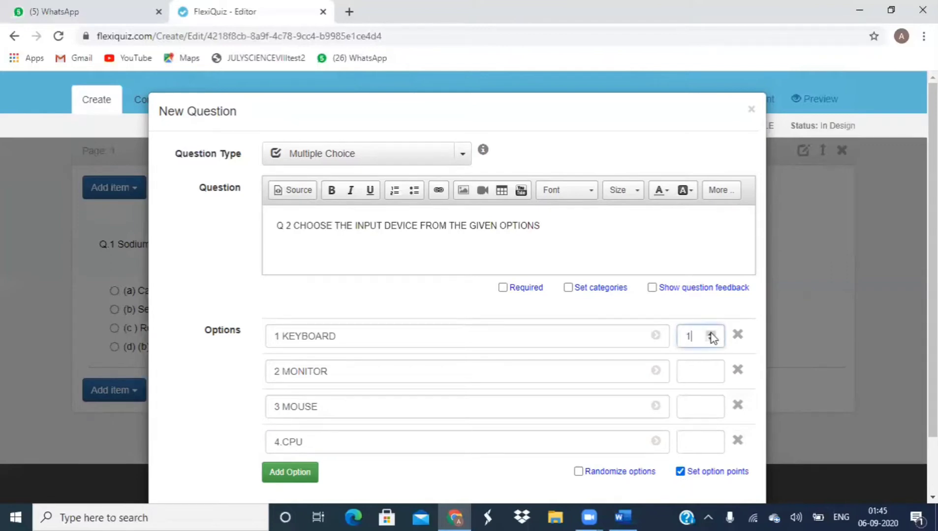
click(709, 404)
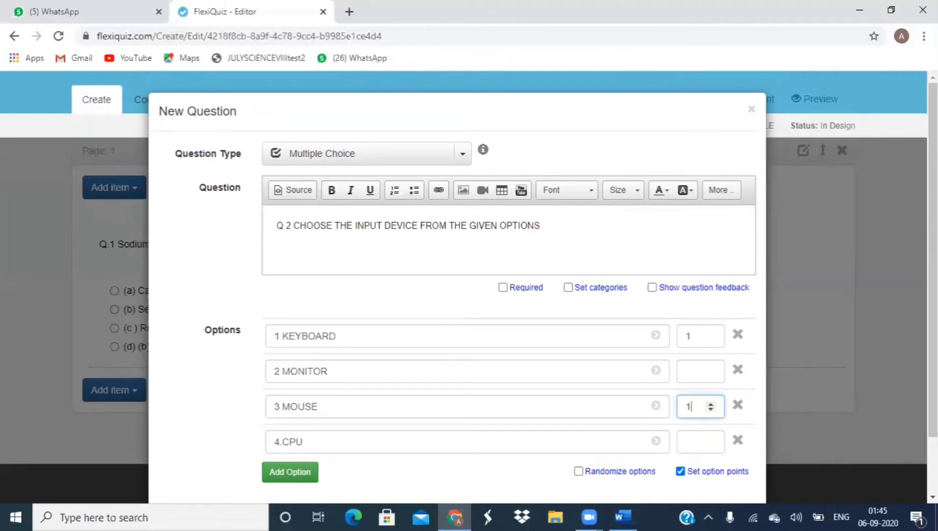
scroll(456, 295, down, 2)
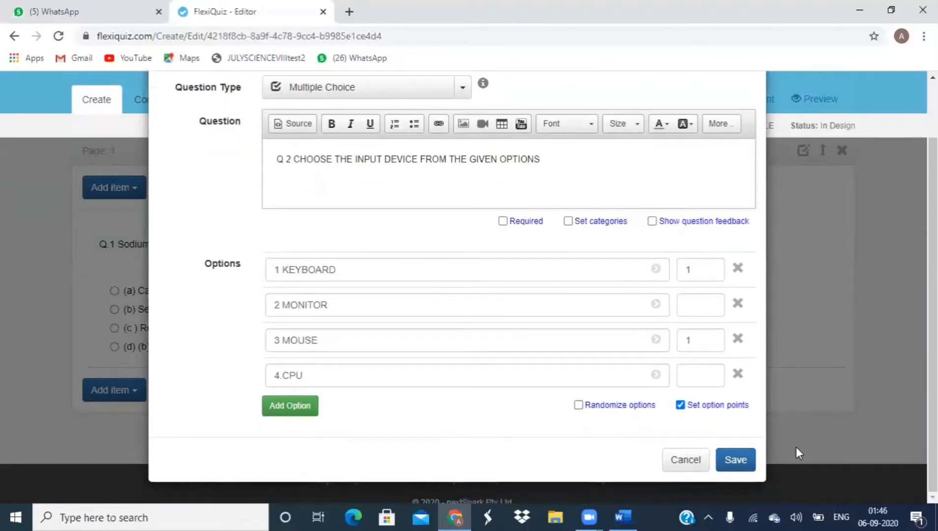
click(736, 459)
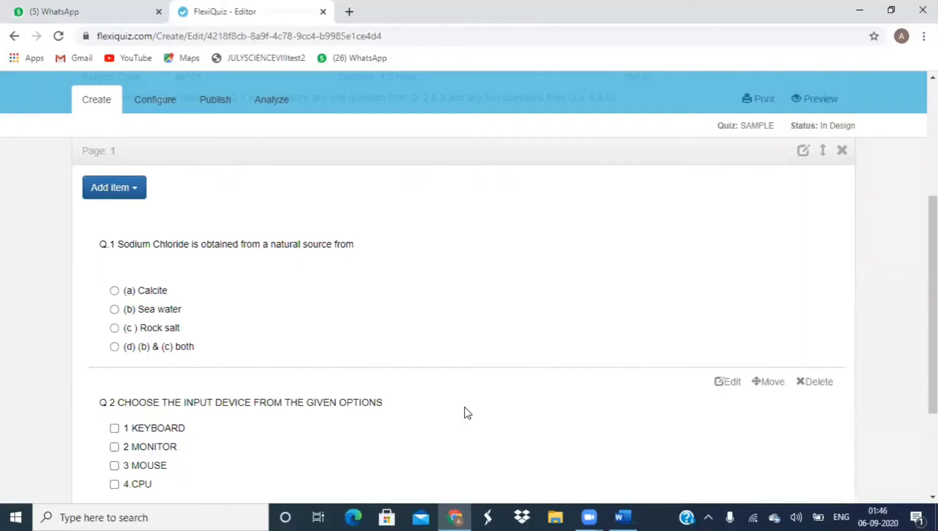
Step: Add a new quiz page, Page 2, below Page 1
scroll(464, 408, down, 3)
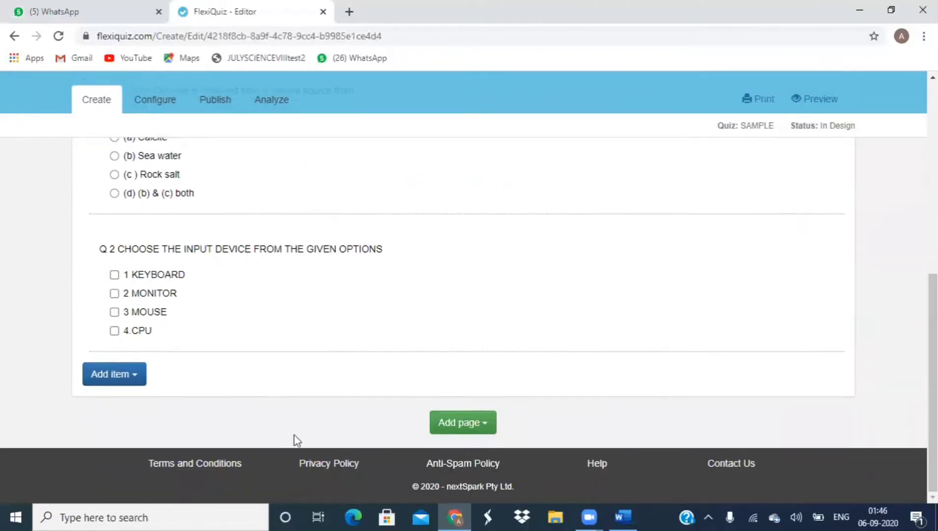
click(453, 424)
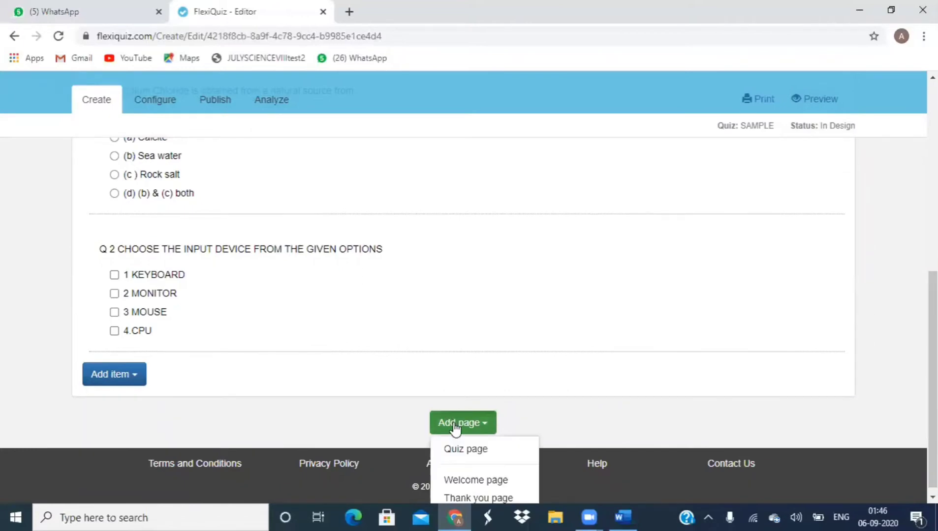
click(457, 444)
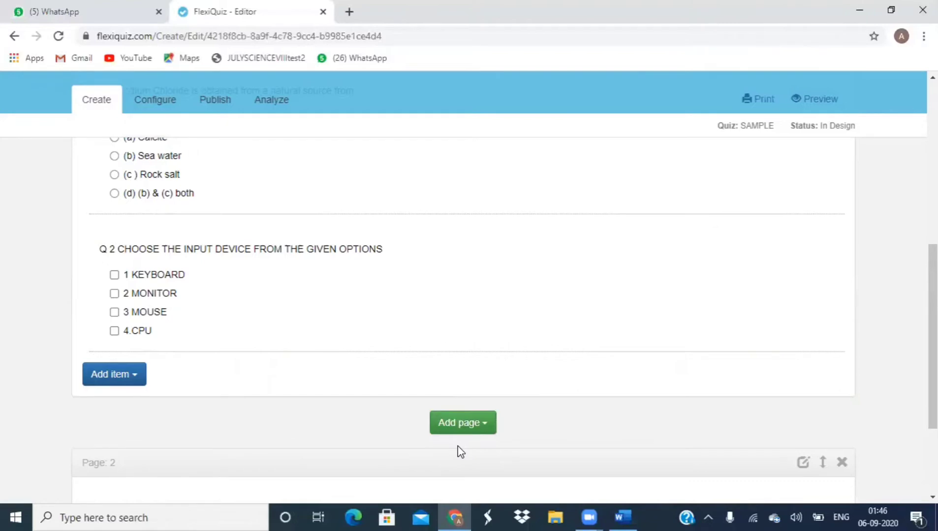
scroll(458, 445, down, 3)
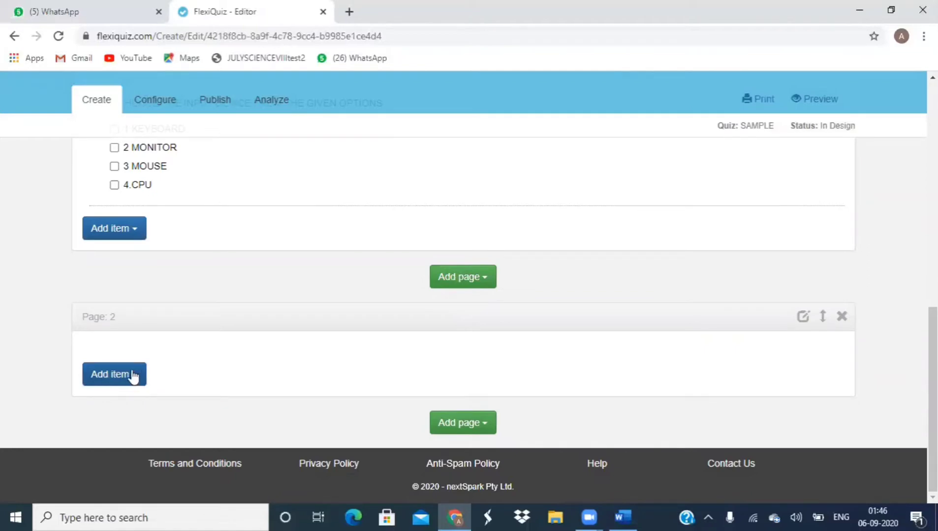
click(133, 376)
Step: Save a Fill in the Blanks question 'Q 3. RAM STANDS FOR [A]' answered RANDOM ACCESS MEMORY
click(131, 401)
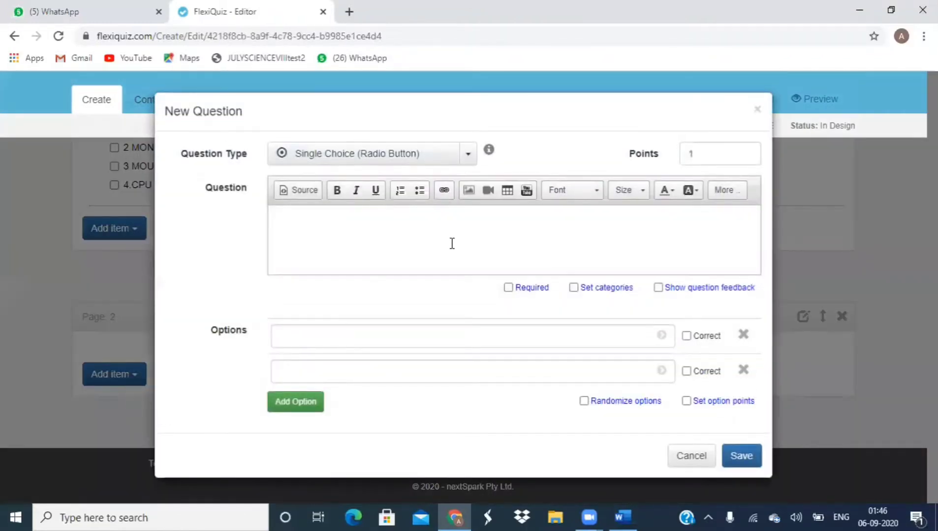
click(469, 157)
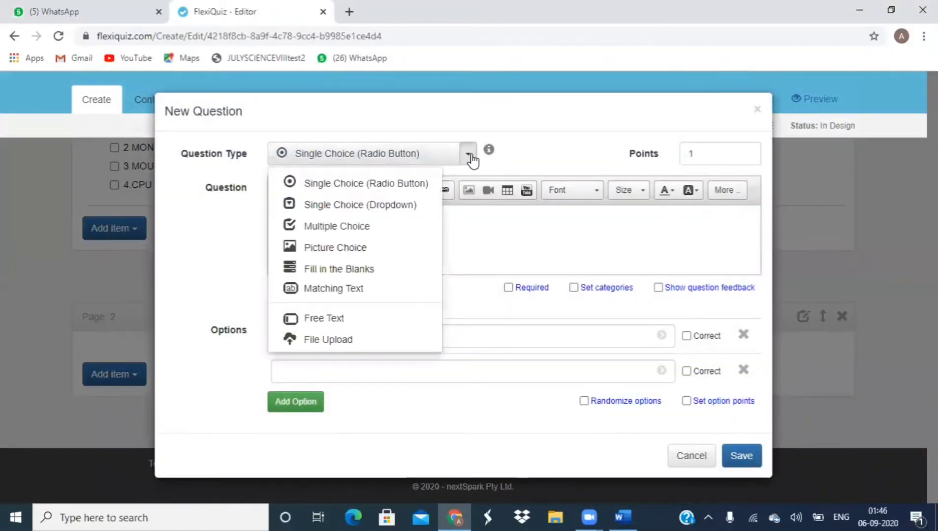
click(370, 269)
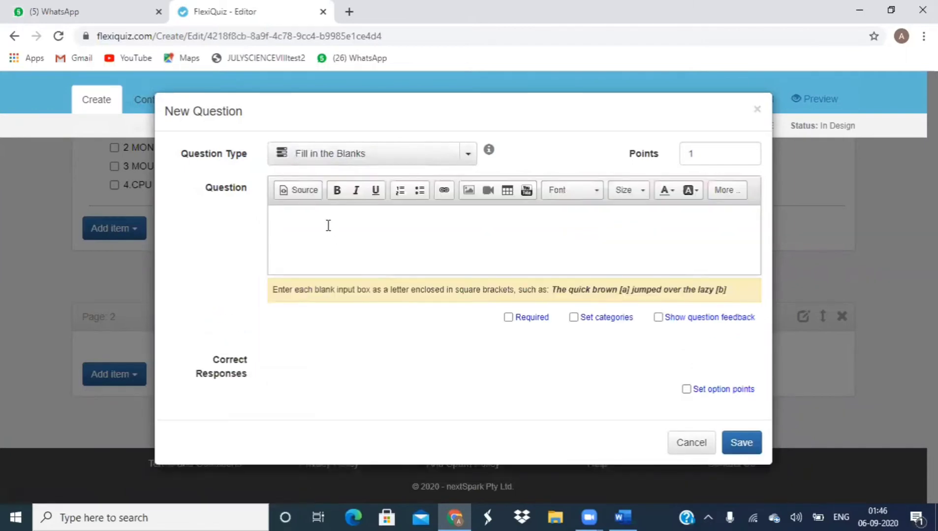
text(Q 3. RAM STANDS FOR [A])
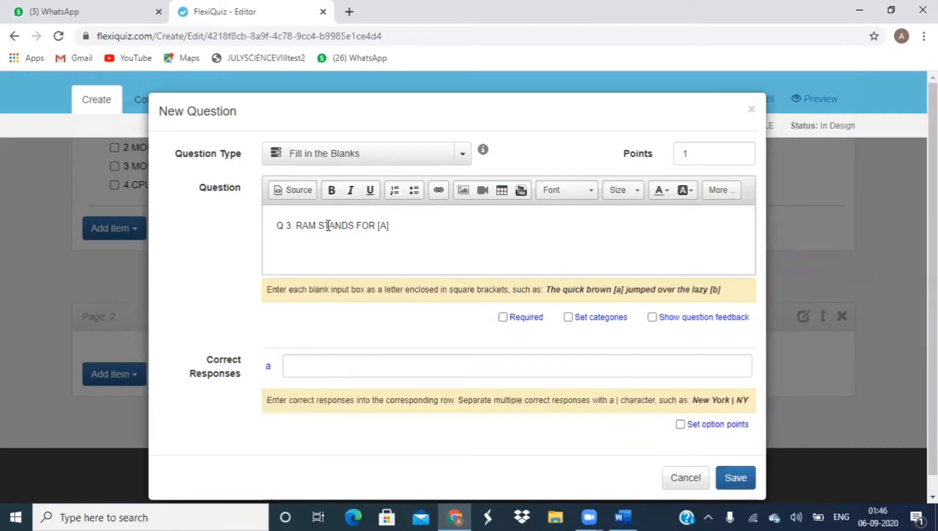
click(334, 369)
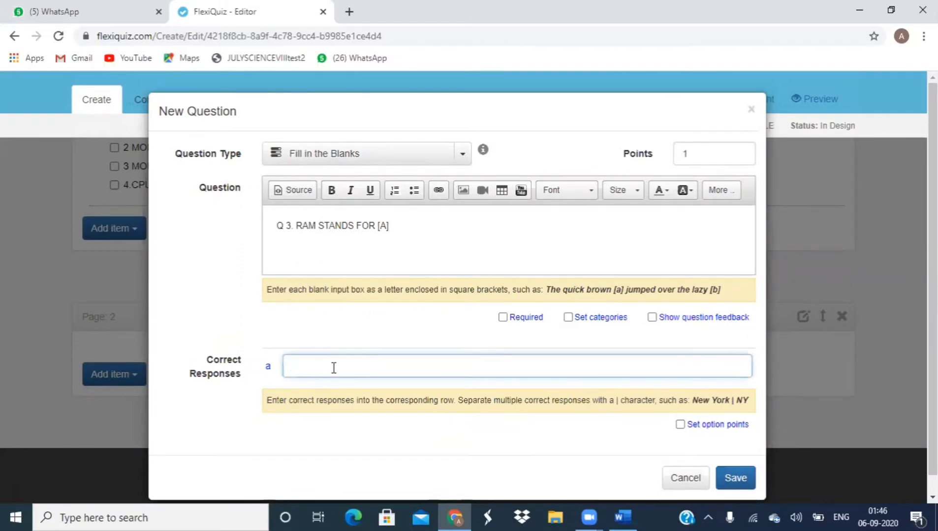
text(RAN)
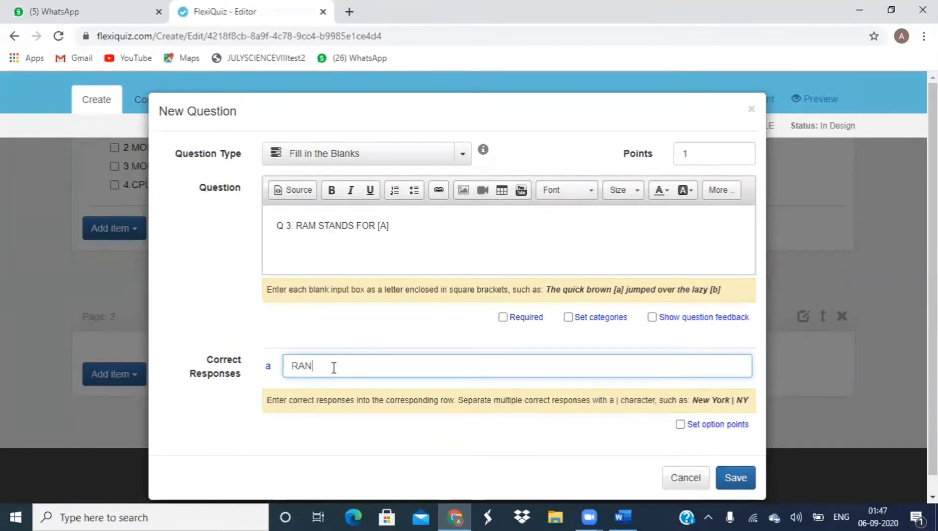
text(DOM A)
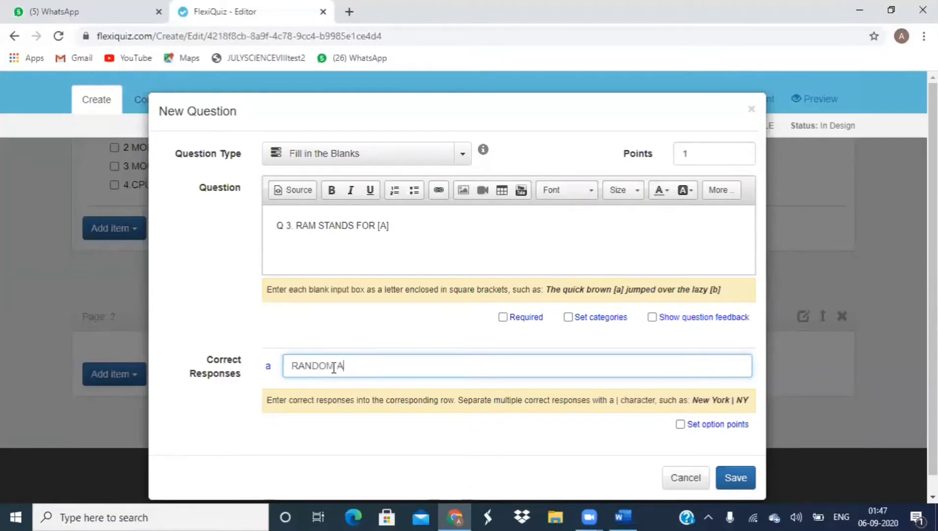
text(CCESS MEMORY)
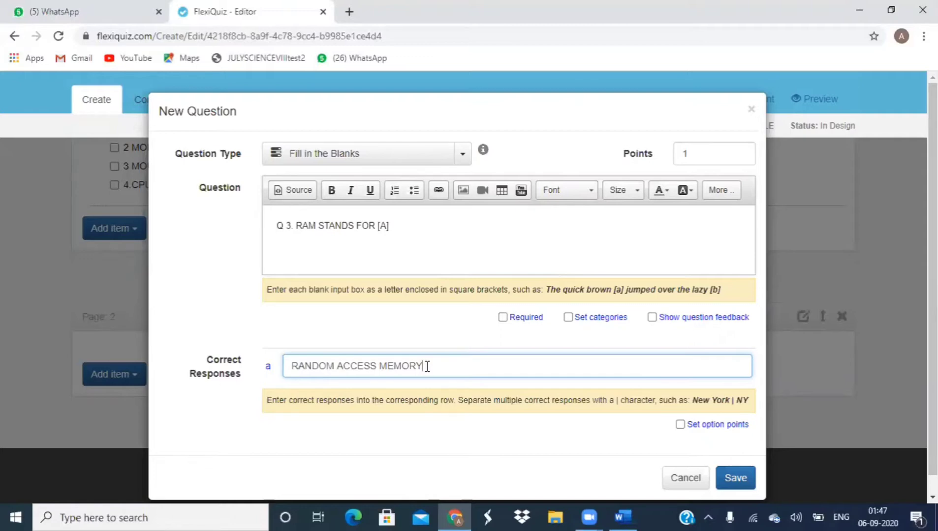
click(741, 484)
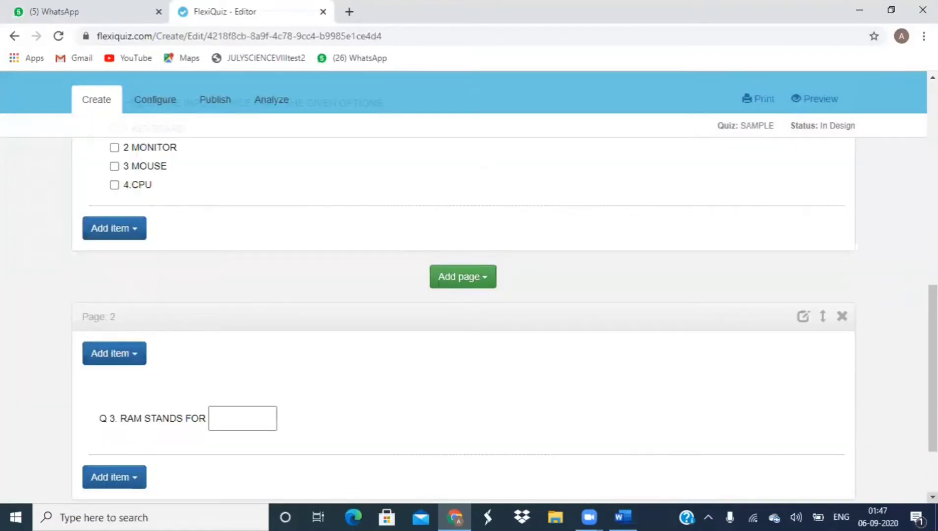
Step: Reopen Q 3, give its RANDOM ACCESS MEMORY answer 1 option point, and save it
scroll(542, 387, down, 3)
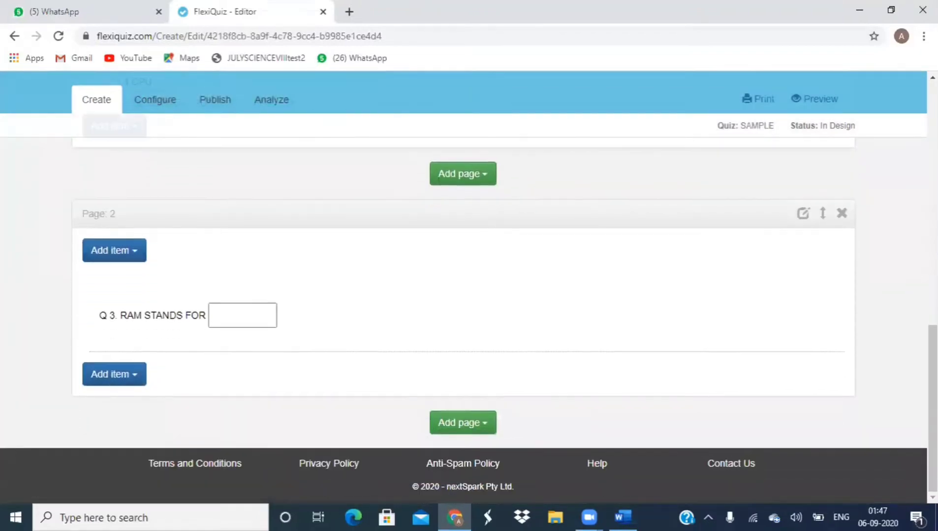
mouse_move(142, 341)
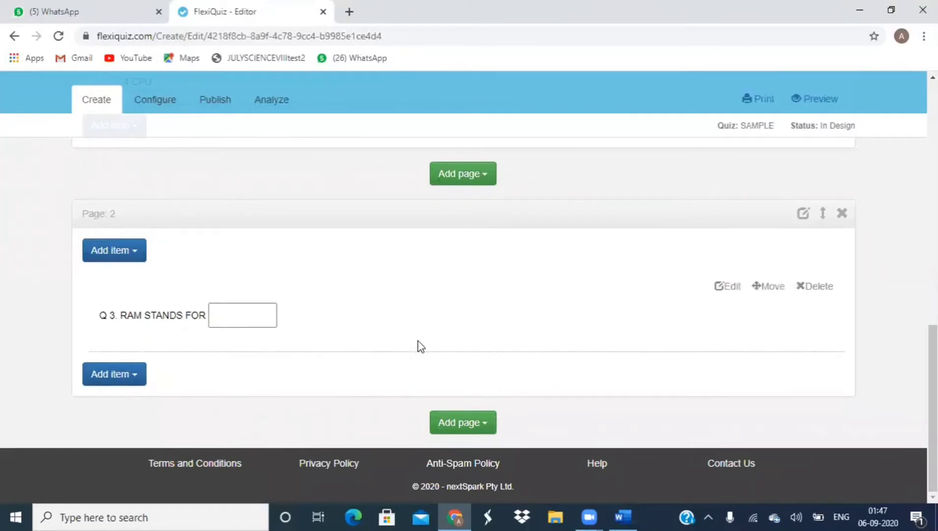
click(728, 287)
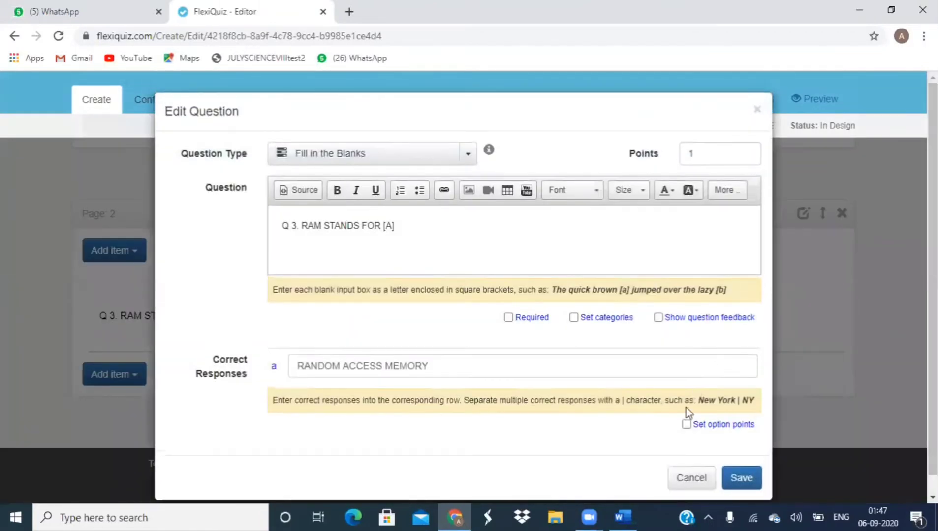
click(686, 425)
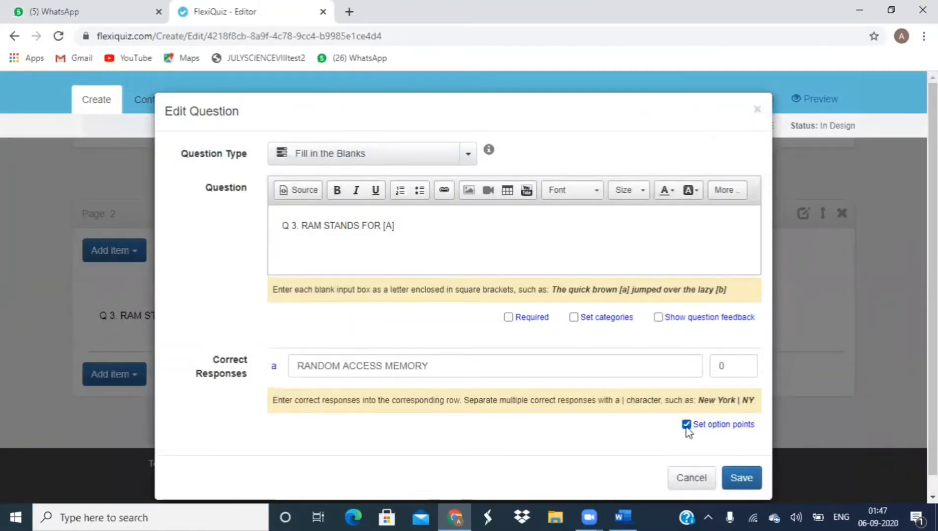
click(743, 364)
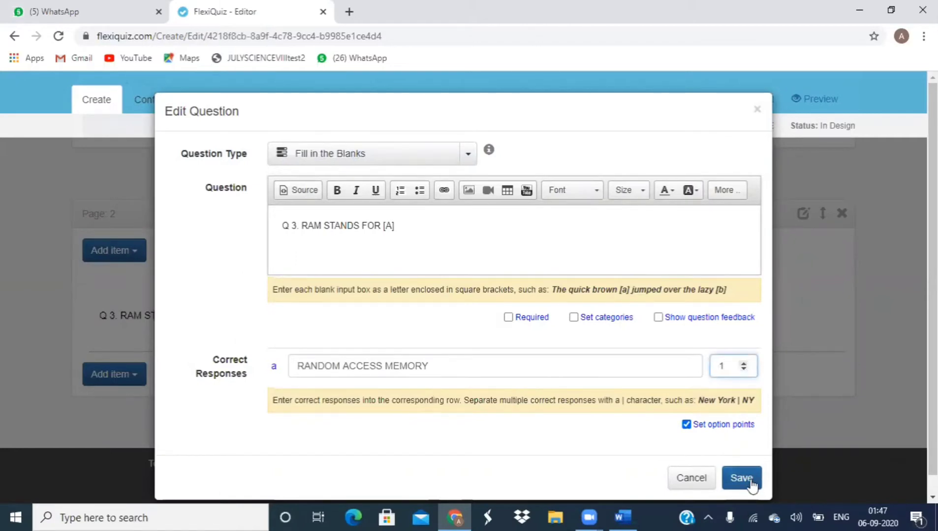
click(748, 486)
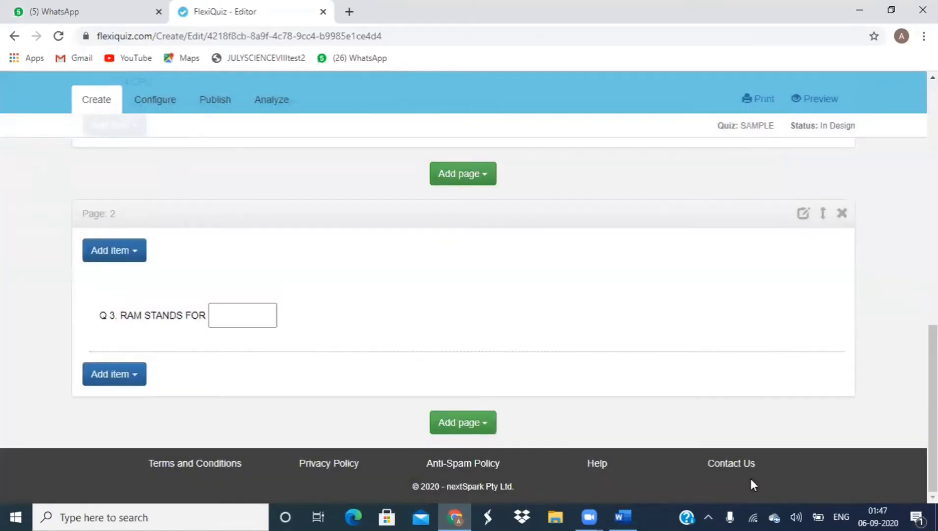
click(135, 383)
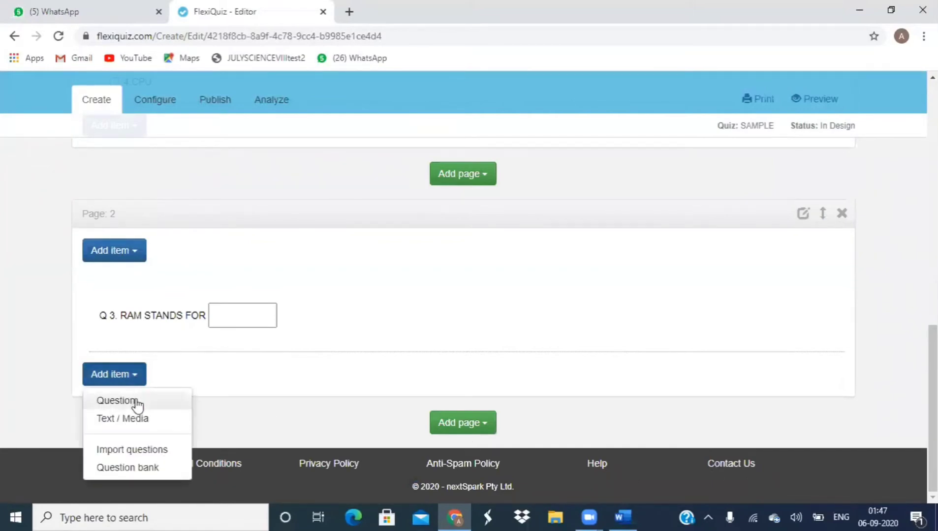
Step: Start a Free Text question on Page 2 reading 'Q DEFINE ARTIFICIAL INTELLIGENCE.'
click(133, 400)
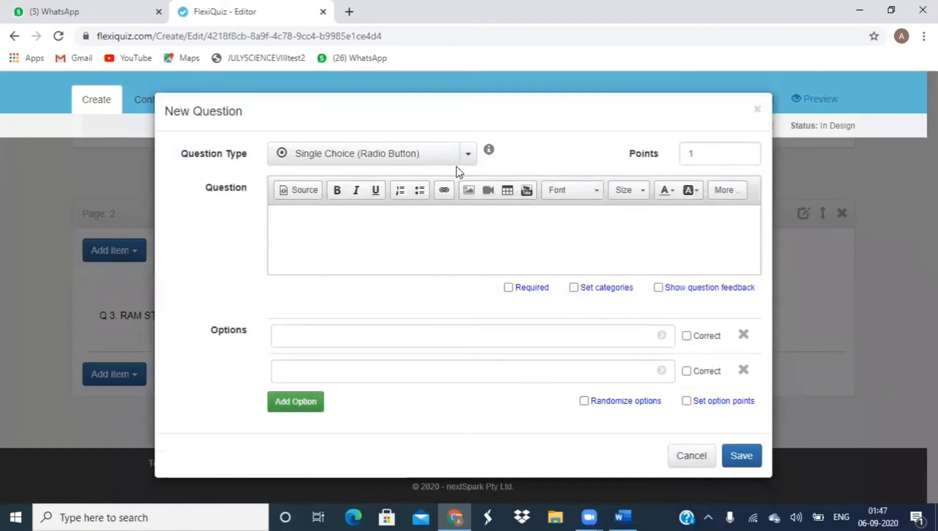
click(466, 154)
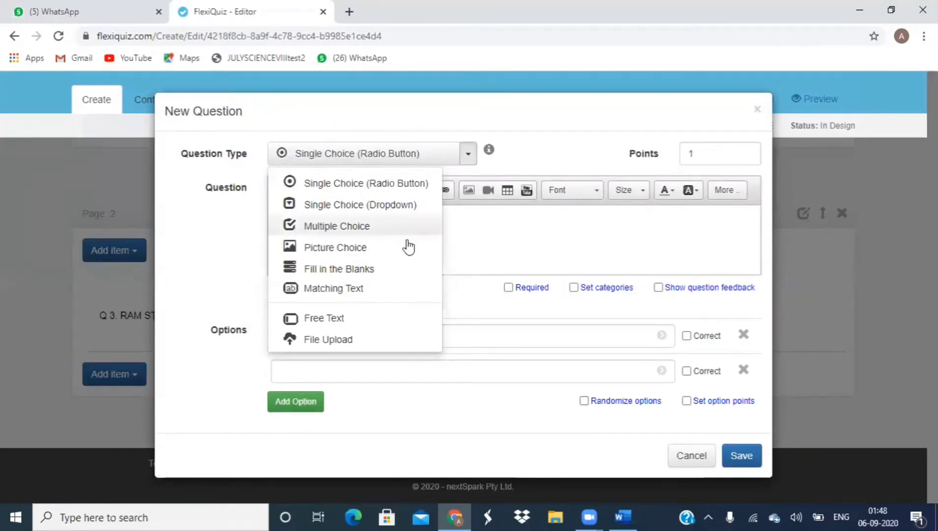
click(354, 322)
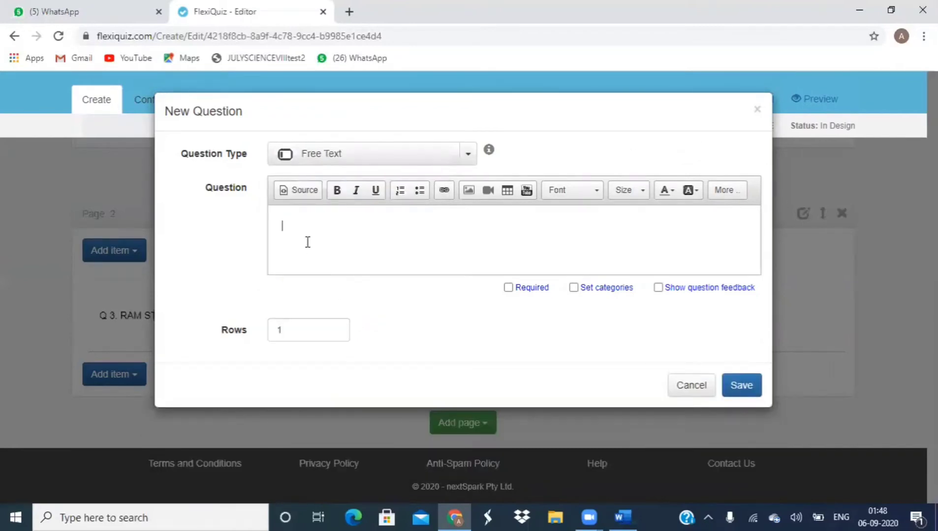
text(Q DEFINR)
key(BackSpace)
text(E ARTI)
text(FICIAL I)
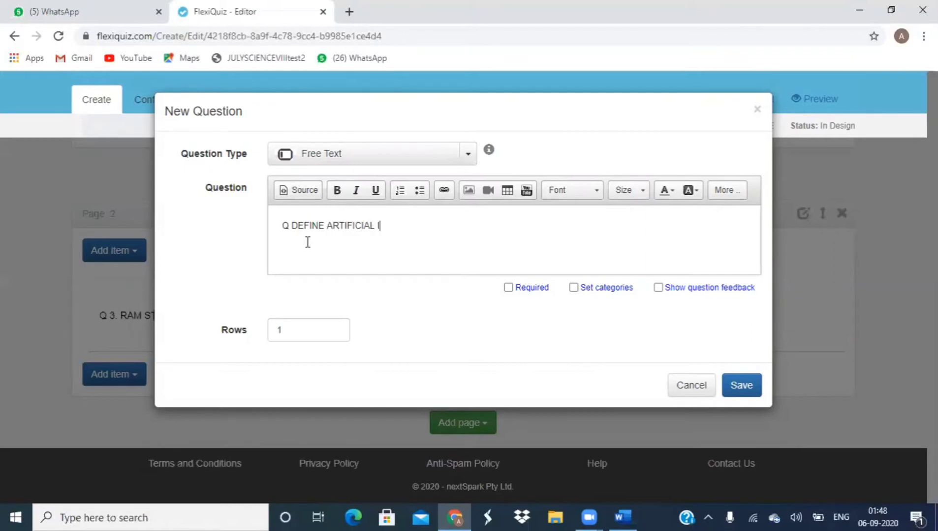
text(NTELLIGENCE)
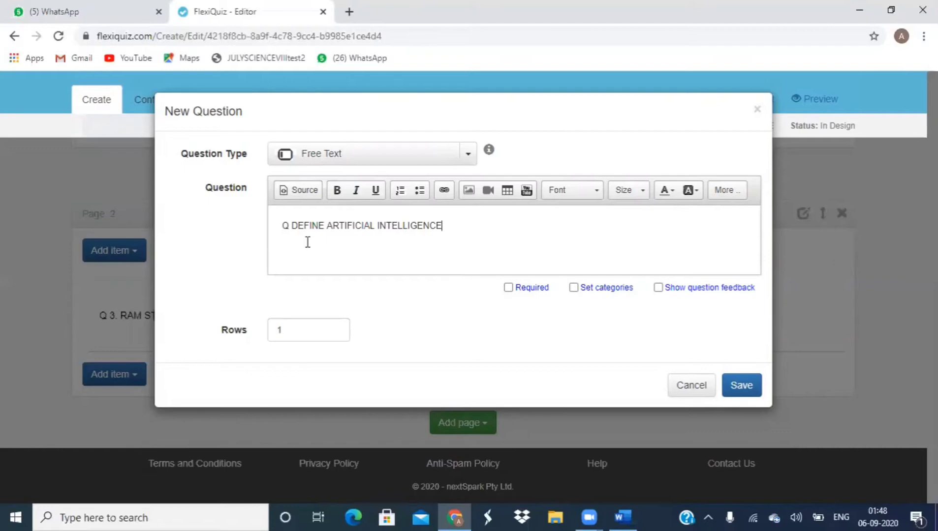
text(.)
Step: Set the answer box to 2 rows and save the question
click(320, 338)
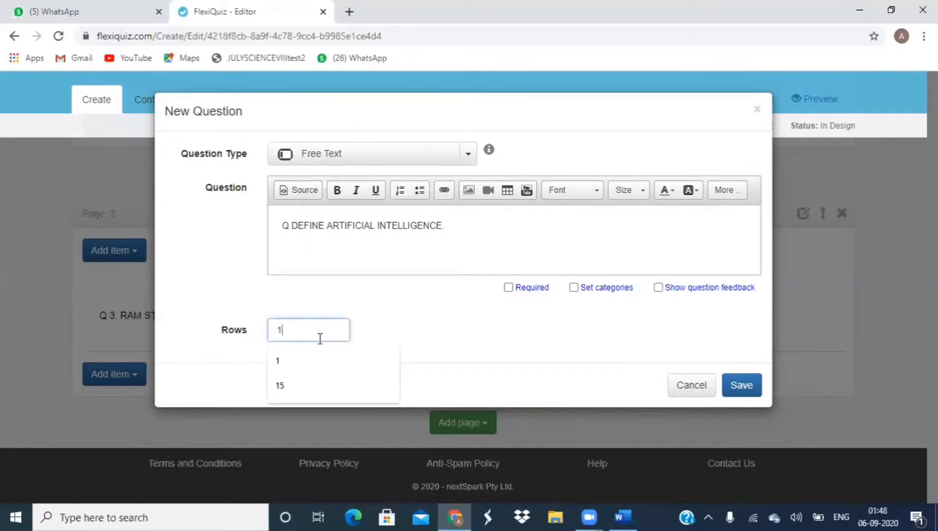
key(BackSpace)
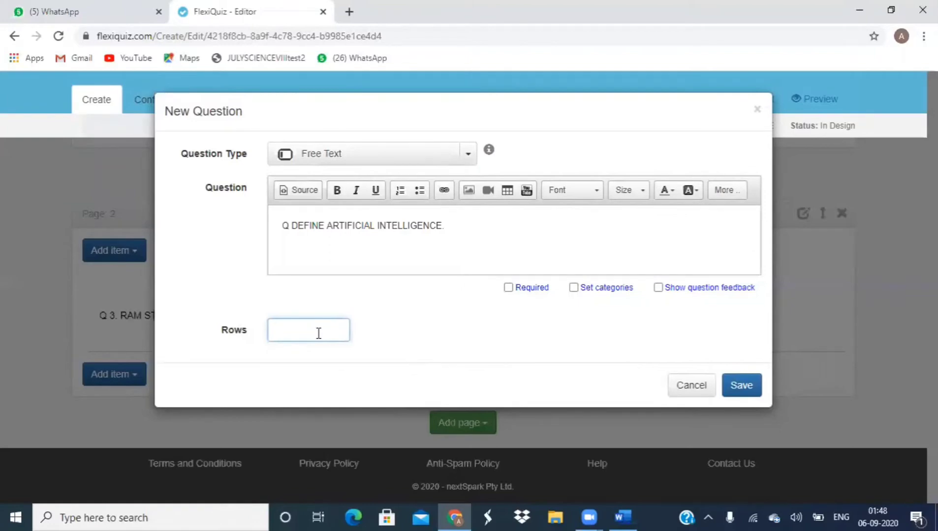
text(2)
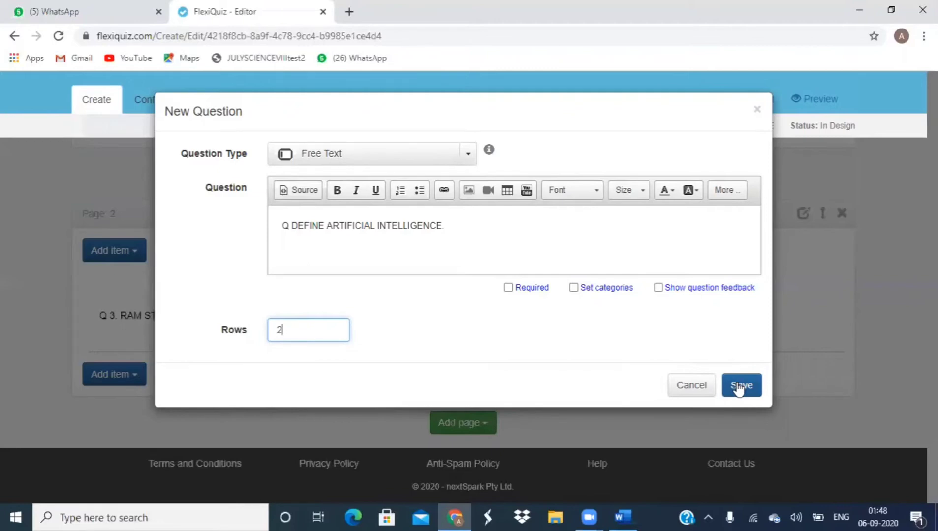
click(738, 386)
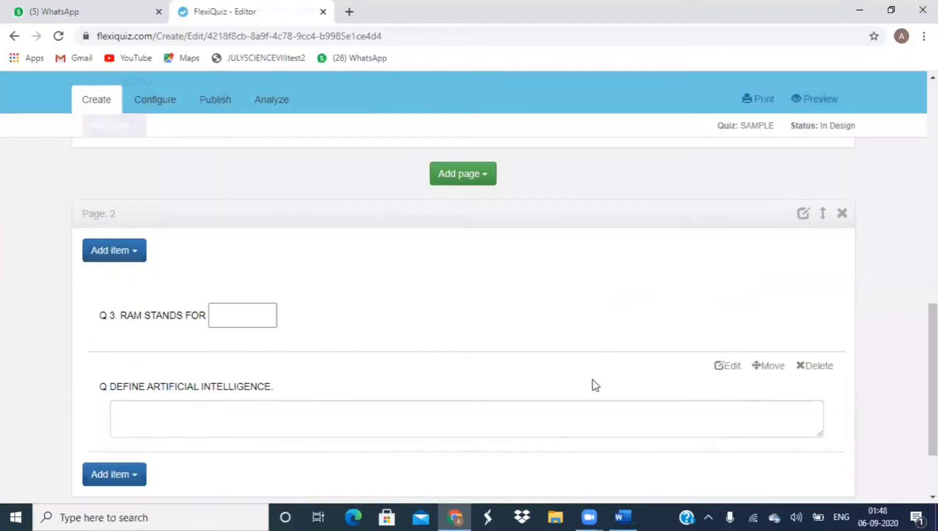
Step: Bring up the Add page menu at the bottom of Page 2
scroll(595, 386, down, 1)
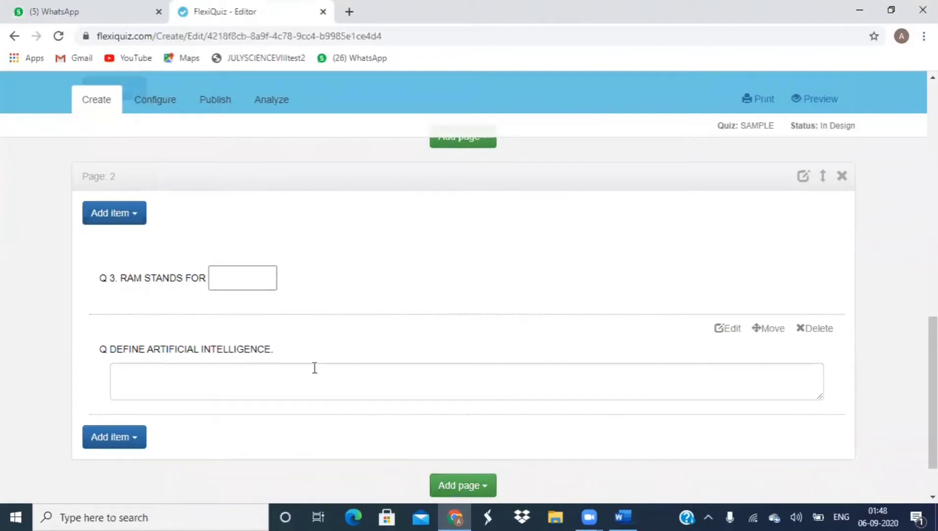
click(136, 437)
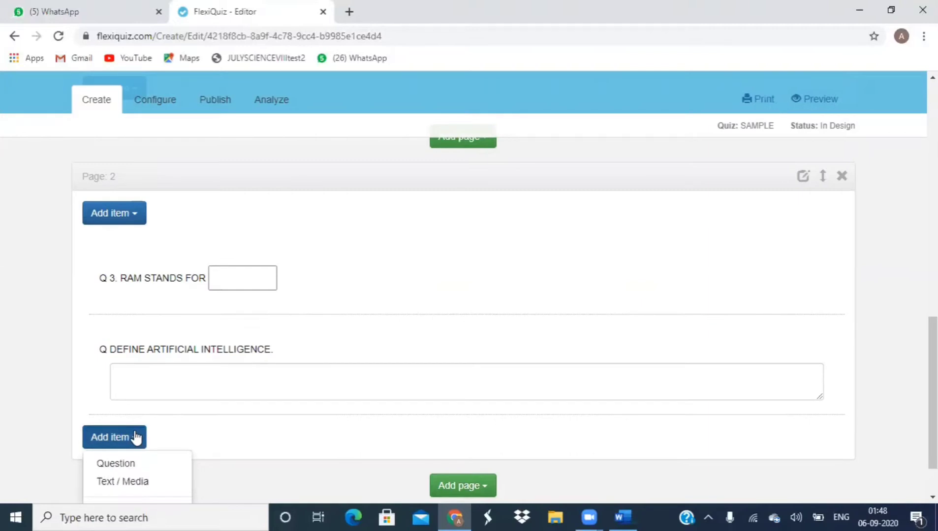
click(454, 486)
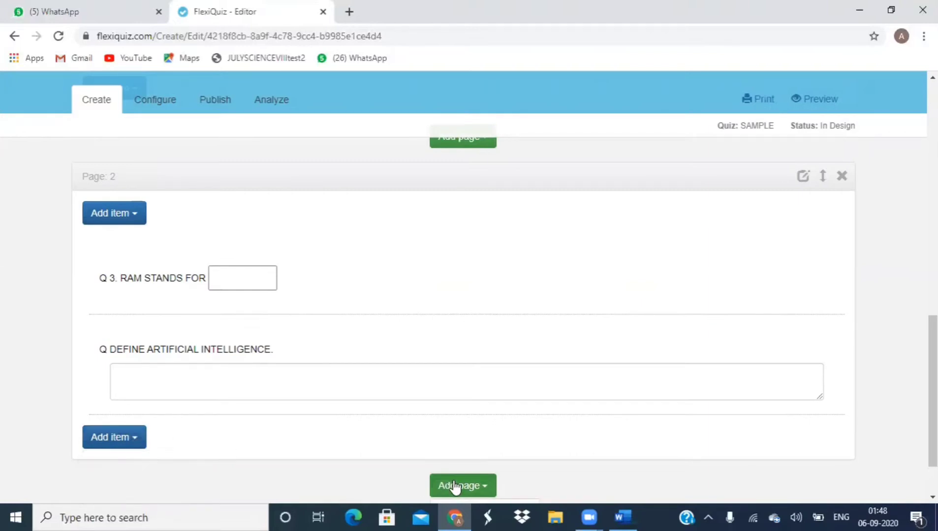
click(454, 486)
click(485, 488)
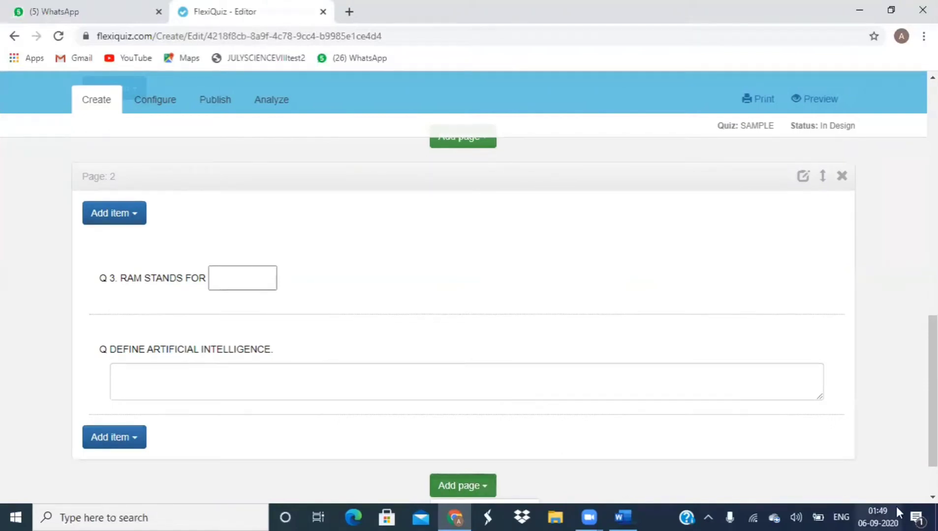
Step: Add quiz Page 3 and start a new question on it
scroll(491, 442, down, 2)
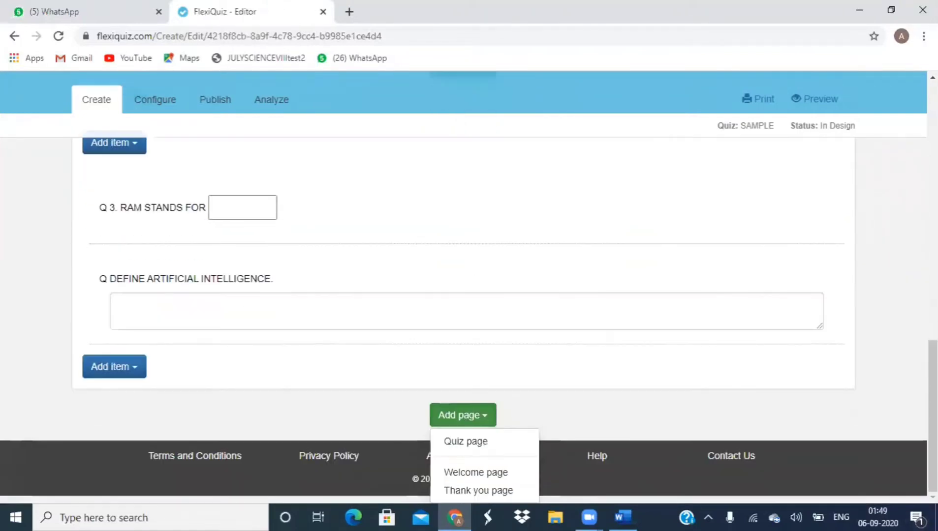
click(490, 444)
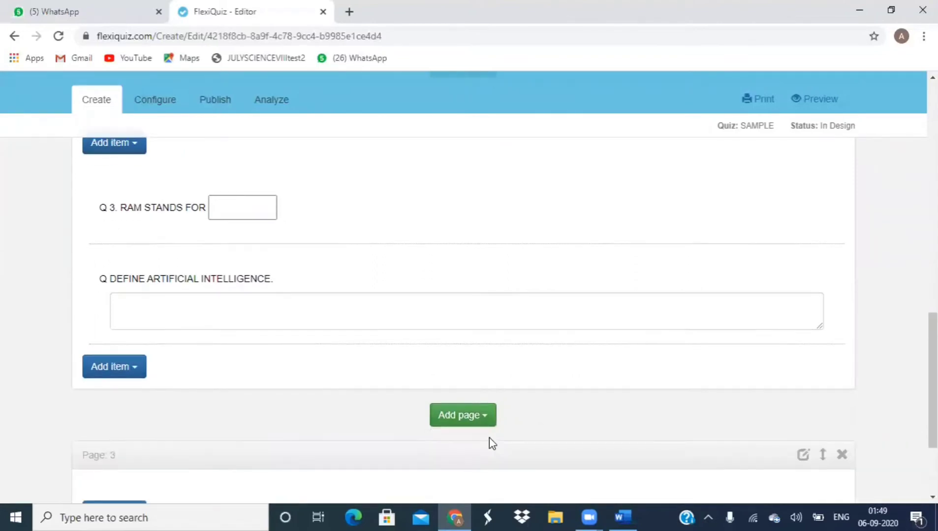
scroll(489, 437, down, 3)
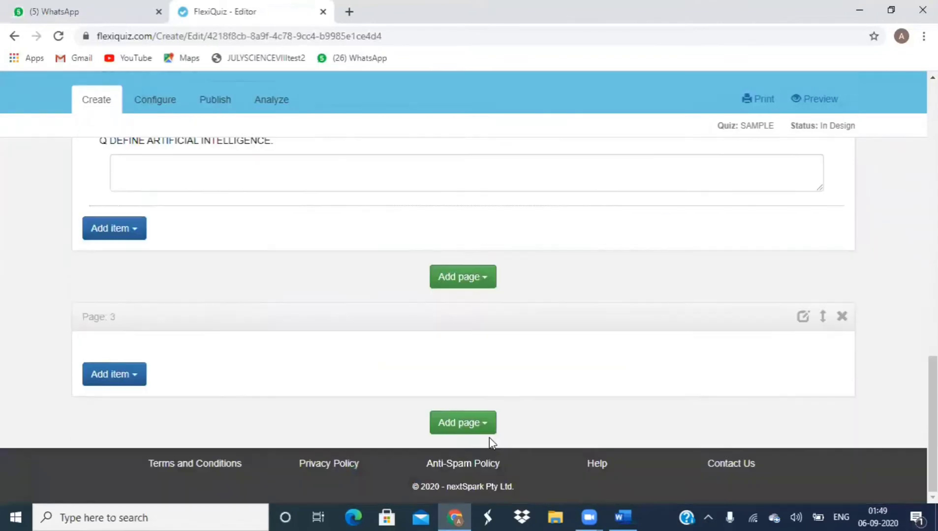
click(131, 382)
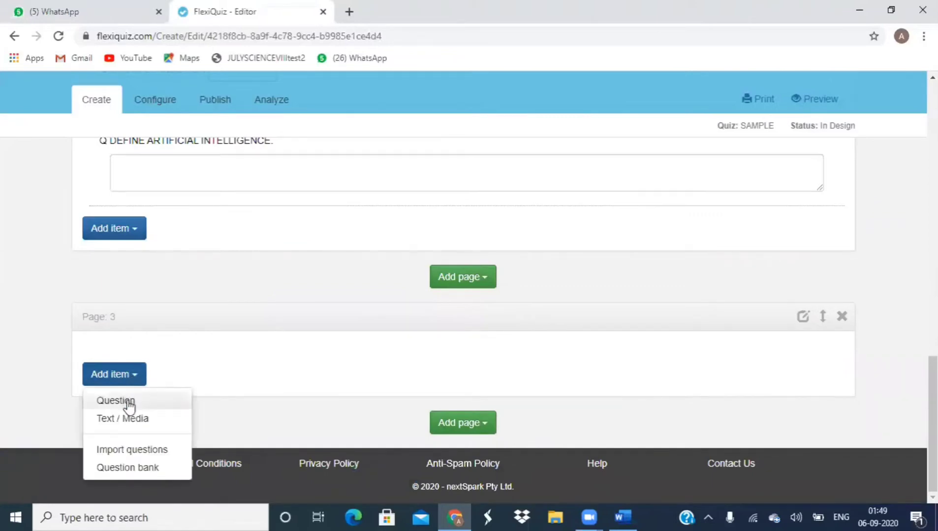
click(128, 401)
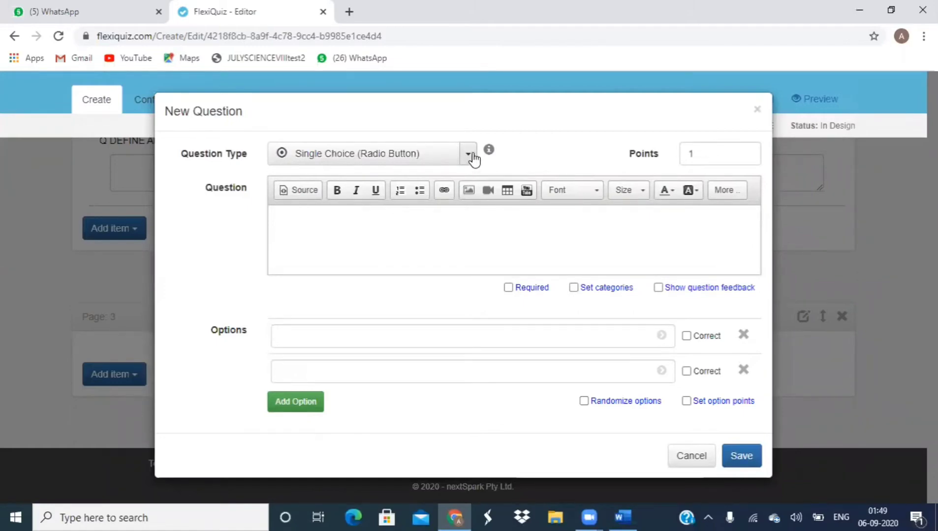
Step: Make it a Free Text question reading 'Q NAME ANY THREE'
click(471, 158)
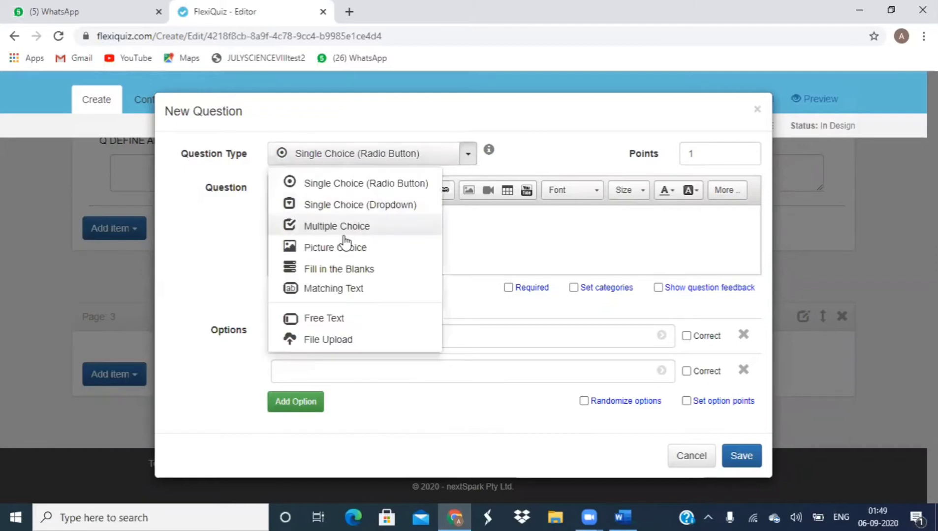
click(341, 320)
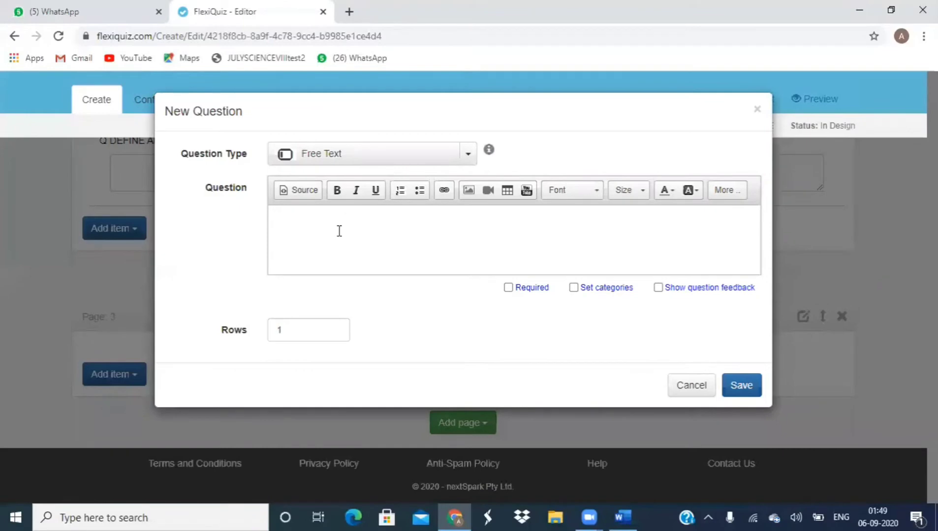
click(339, 231)
text(n)
key(BackSpace)
text(Q NAME ANY THREE)
Step: Upload the 'digestive system' image through the question's image tool
click(468, 190)
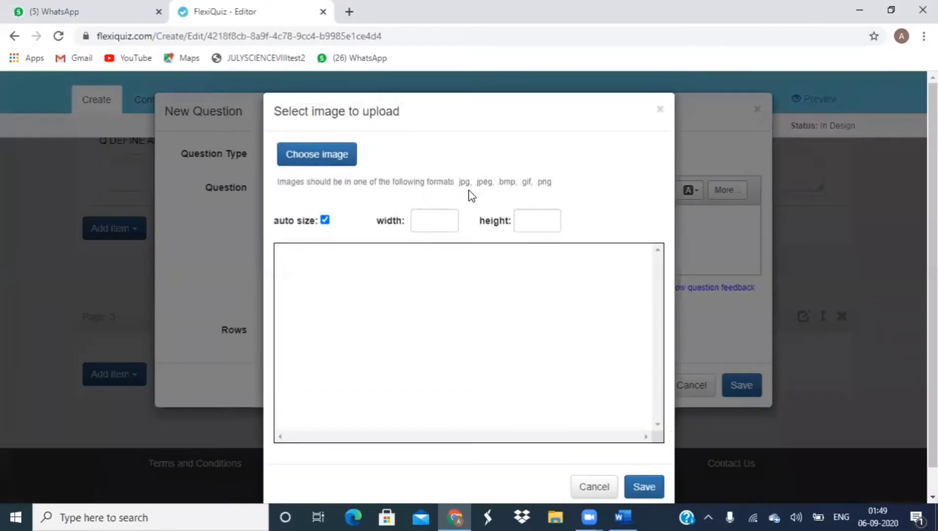
click(322, 155)
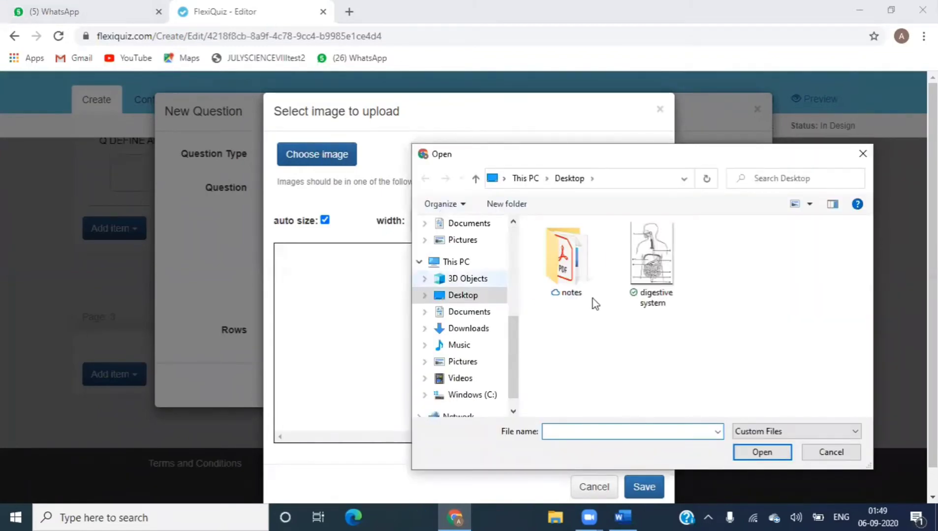
click(663, 266)
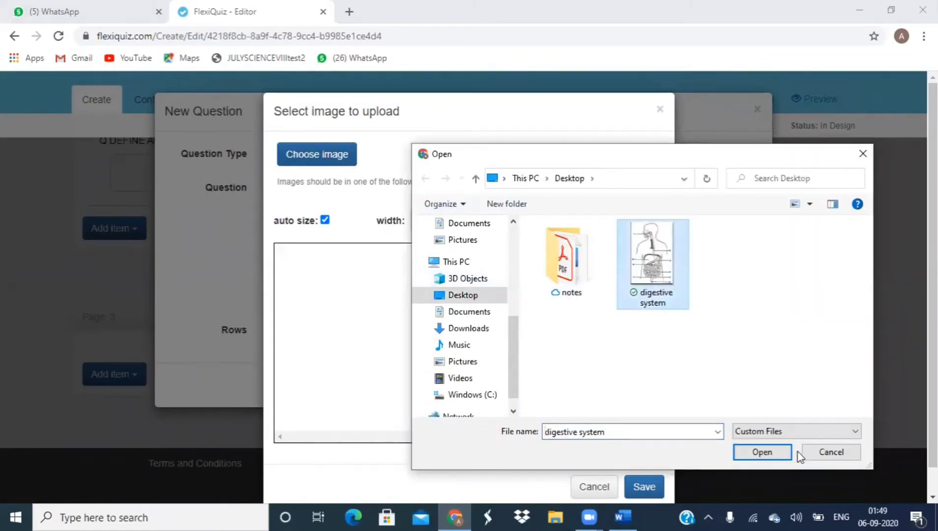
click(773, 454)
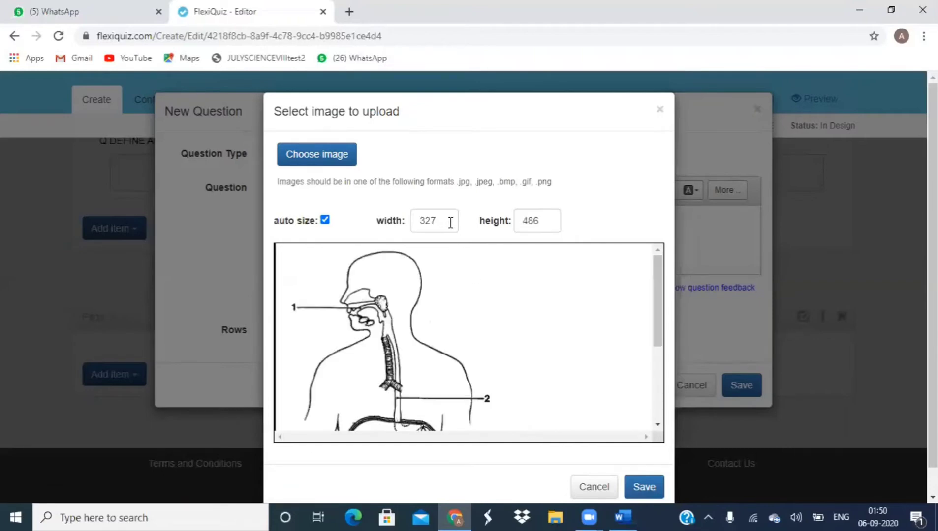
Step: Size the image 300 wide by 350 high and insert it into the question
scroll(657, 425, down, 5)
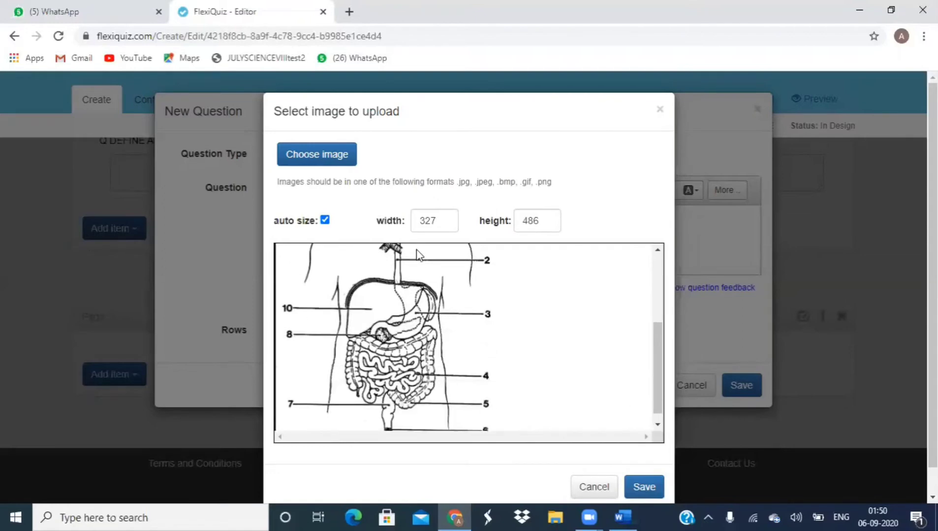
click(446, 220)
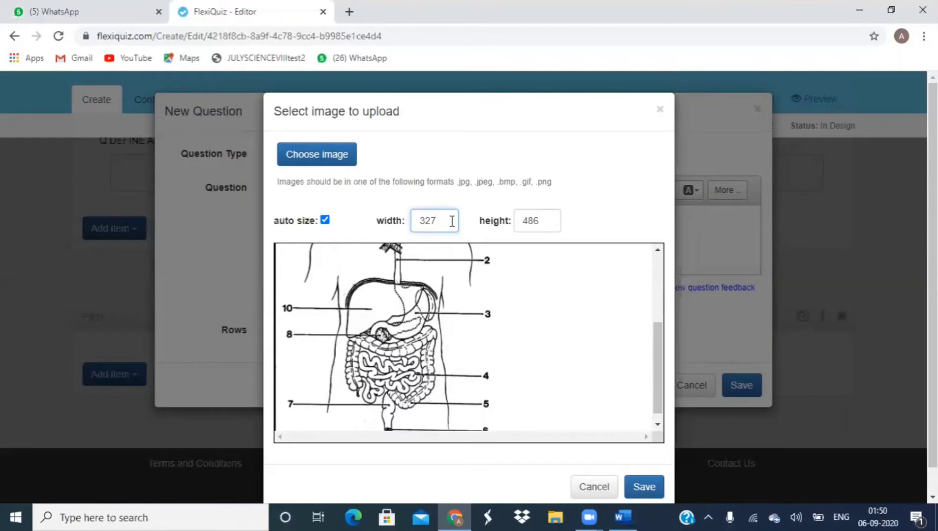
key(BackSpace)
key(BackSpace)
text(00)
click(547, 223)
key(BackSpace)
key(BackSpace)
key(BackSpace)
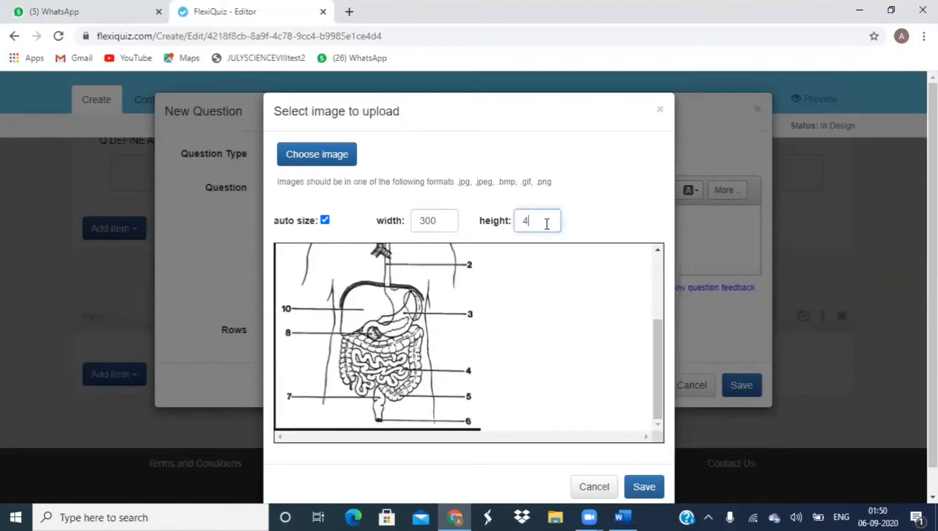
text(350)
click(644, 487)
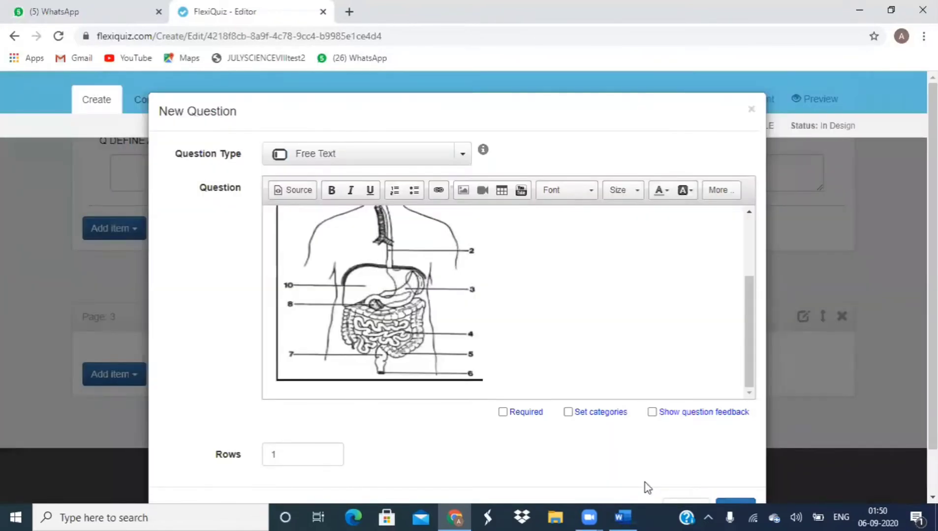
Step: Change the question to 'Q NAME ANY FIVE' with 5 answer rows
click(749, 212)
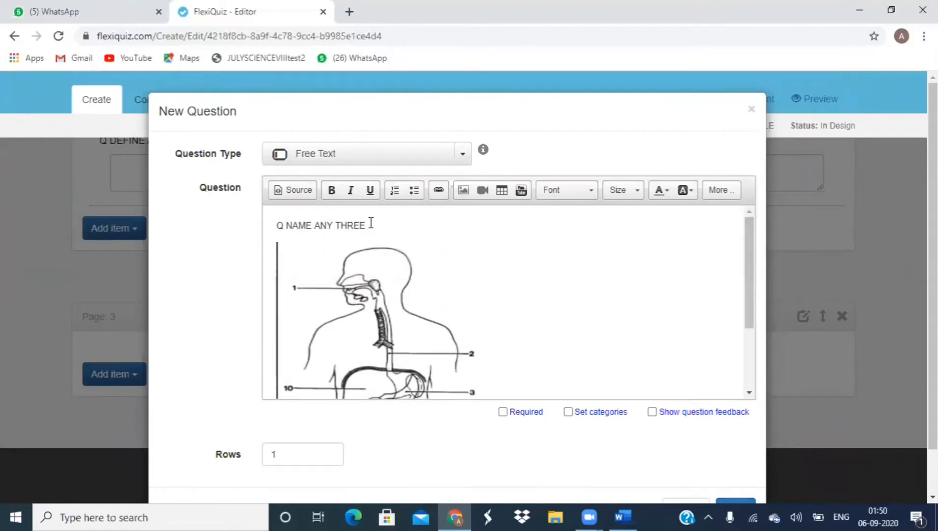
key(BackSpace)
key(BackSpace)
key(BackSpace)
key(BackSpace)
key(BackSpace)
text(FIVE)
click(277, 458)
key(BackSpace)
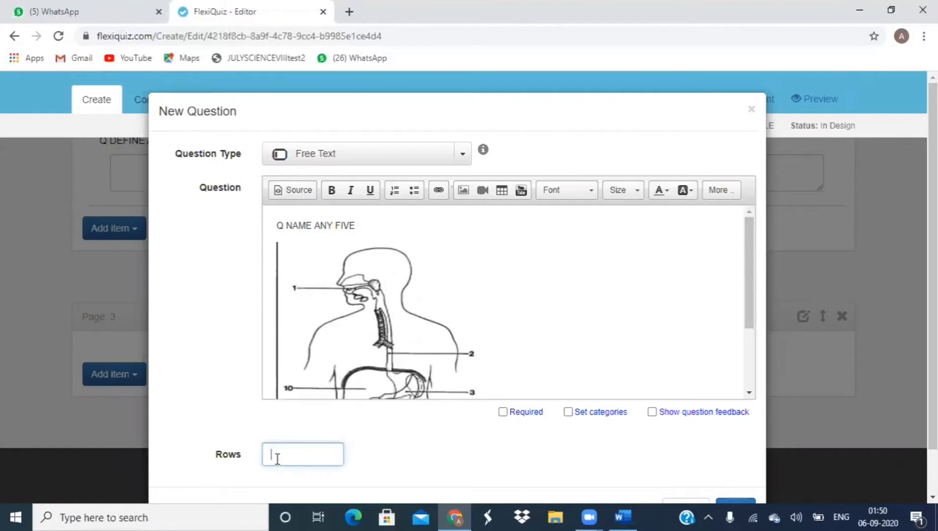
text(3)
key(BackSpace)
text(5)
Step: Save the Page 3 question and bring up the Add page choices
scroll(279, 459, down, 1)
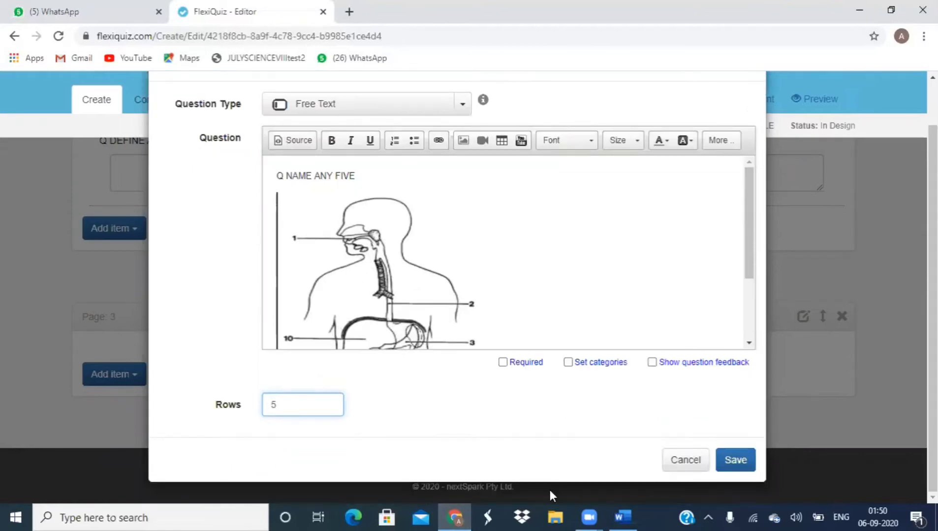
click(741, 460)
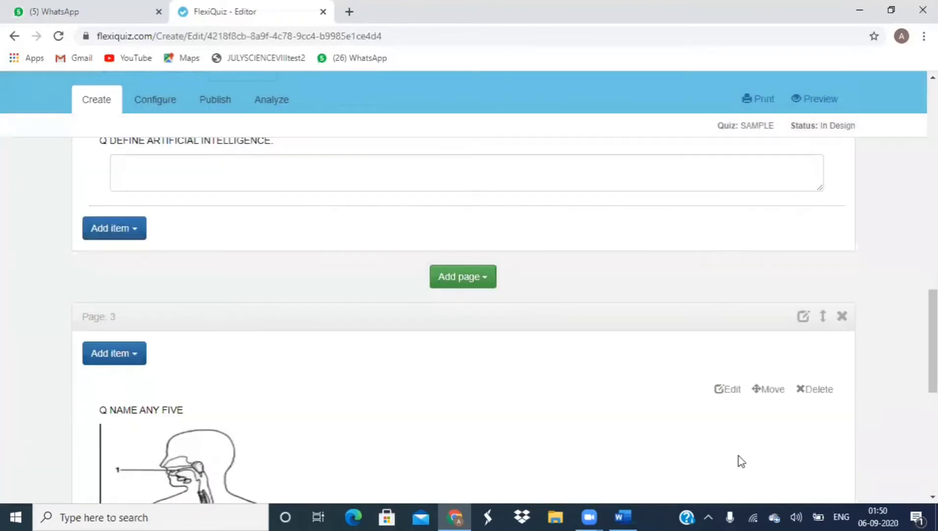
scroll(739, 457, down, 8)
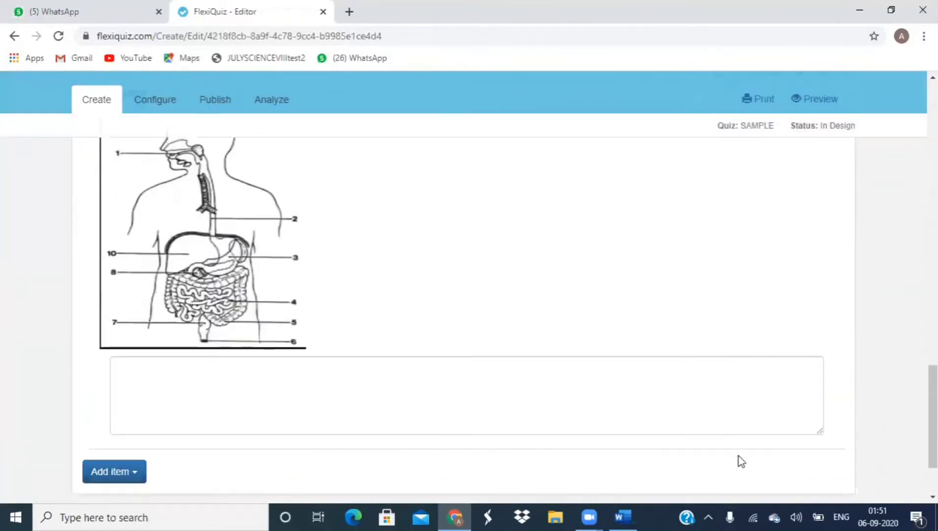
scroll(738, 455, up, 3)
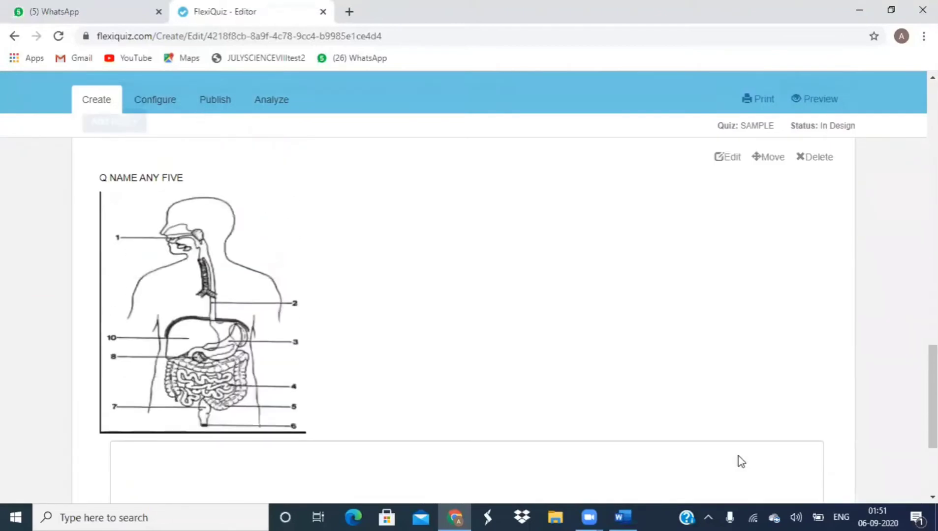
scroll(738, 455, down, 3)
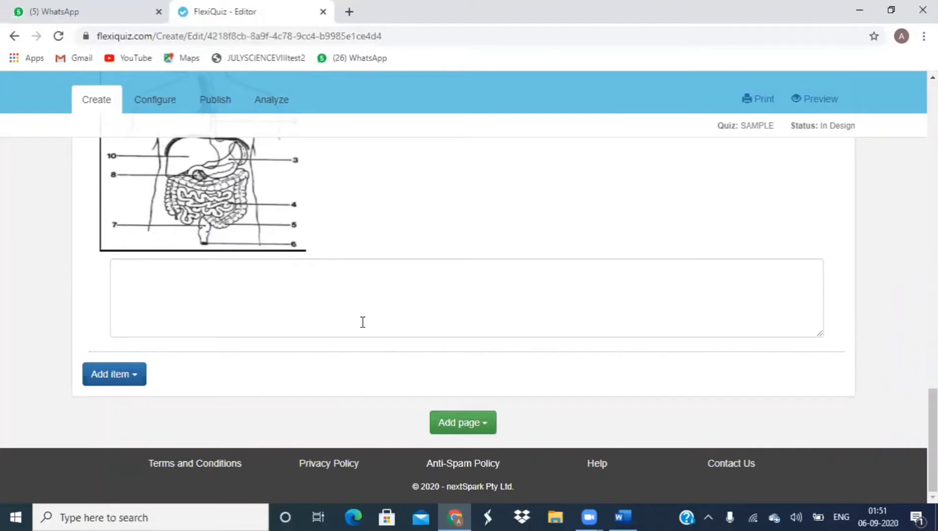
click(481, 427)
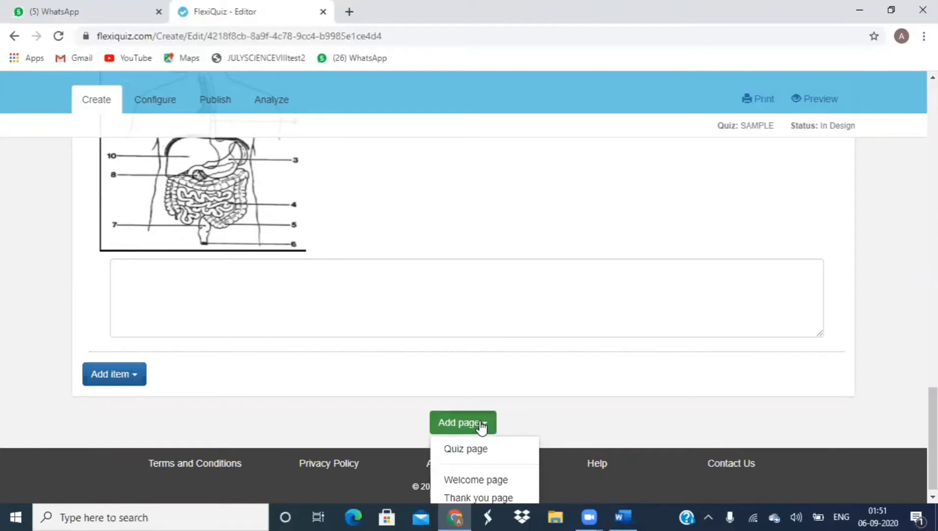
Step: Add and save a Thank you page reading 'THANK YOU FOR SUBMISSION'
click(475, 497)
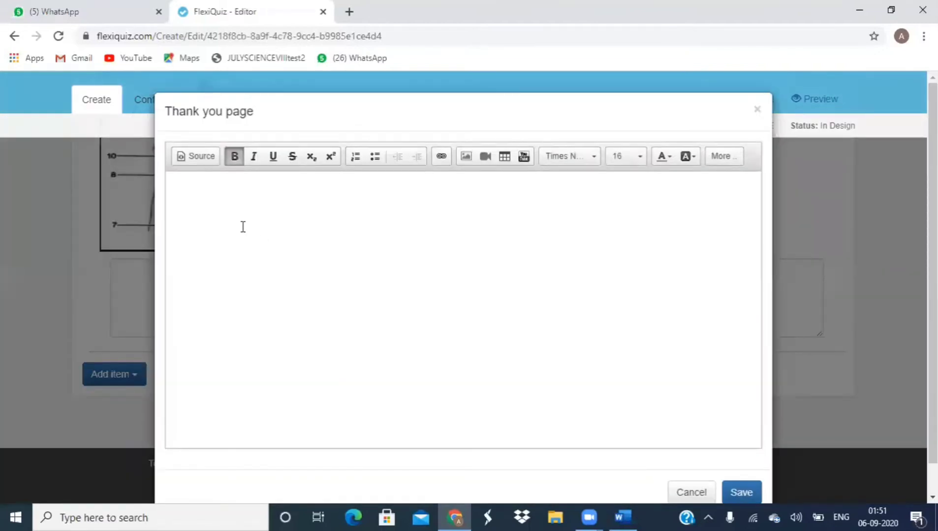
click(209, 193)
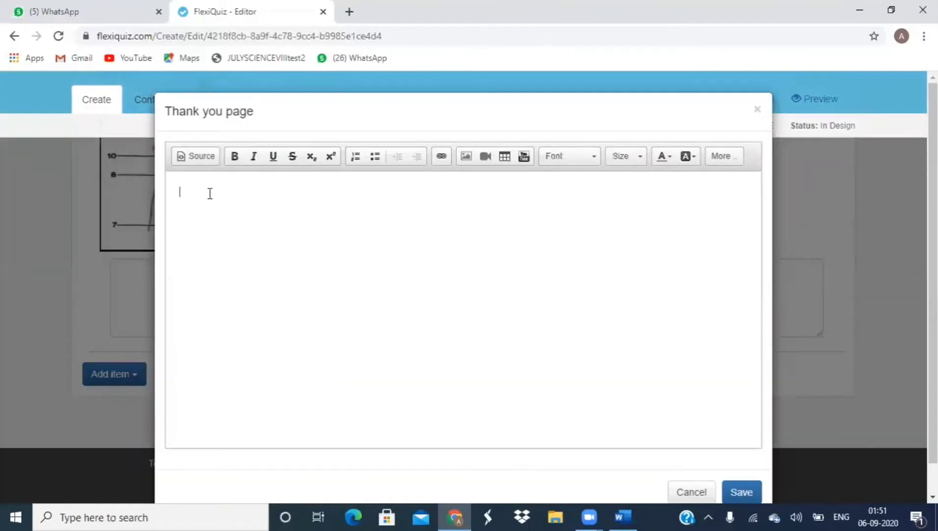
text(THANK YOU FOR SUB)
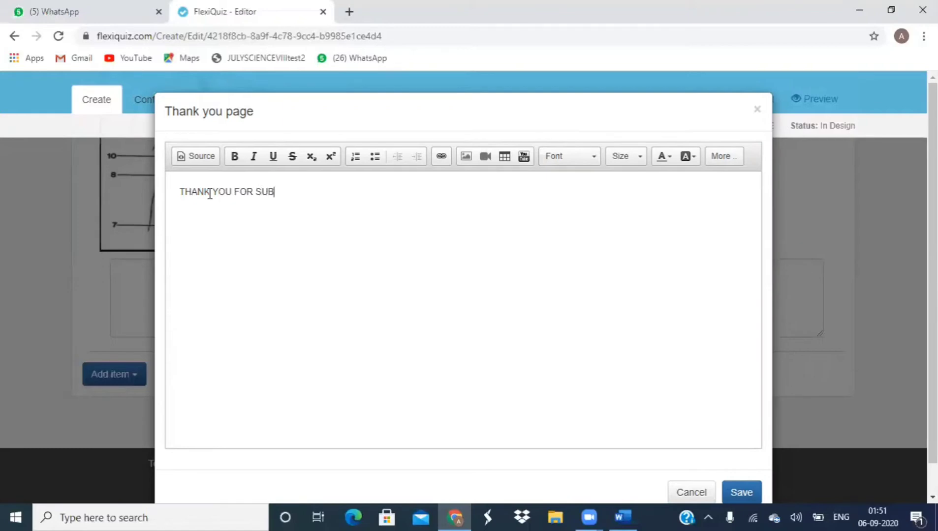
text(MISSION)
click(738, 494)
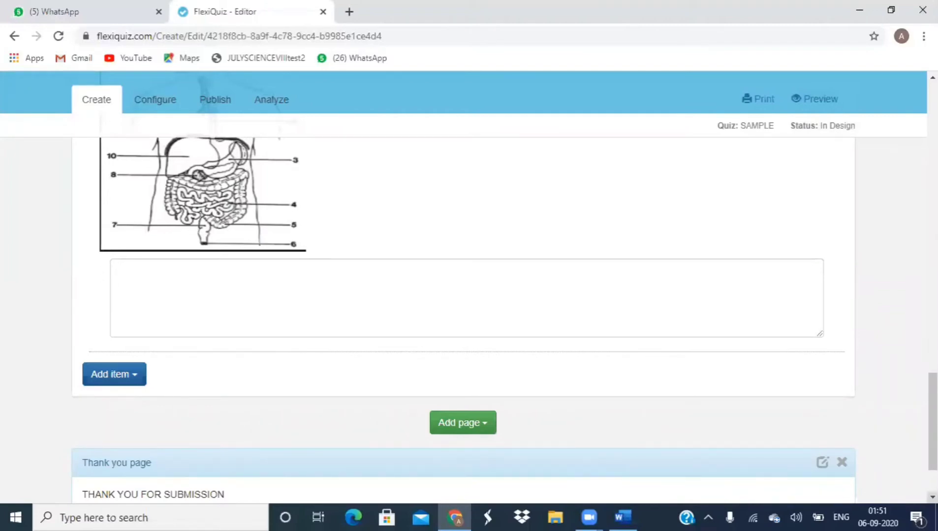
scroll(476, 146, down, 2)
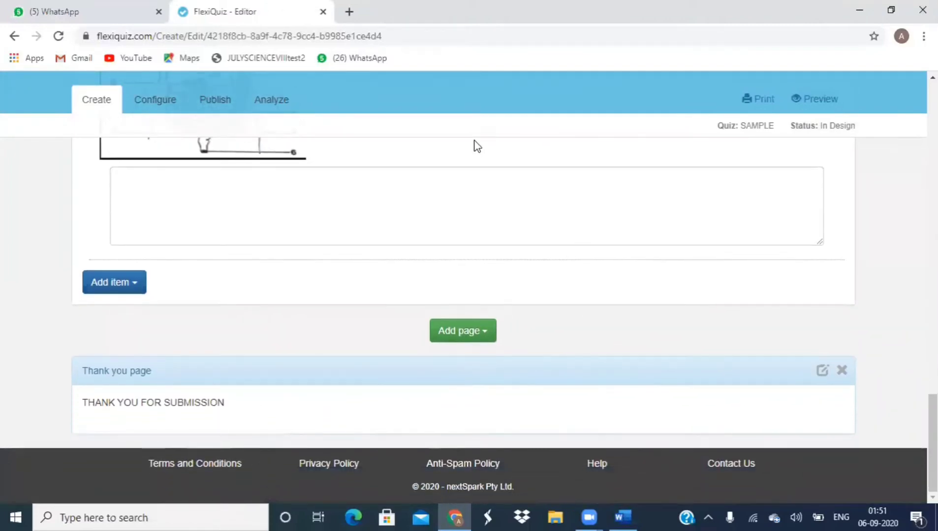
Step: Switch on the SAMPLE quiz's overall Time limit in Configure and enter 00:10
click(149, 101)
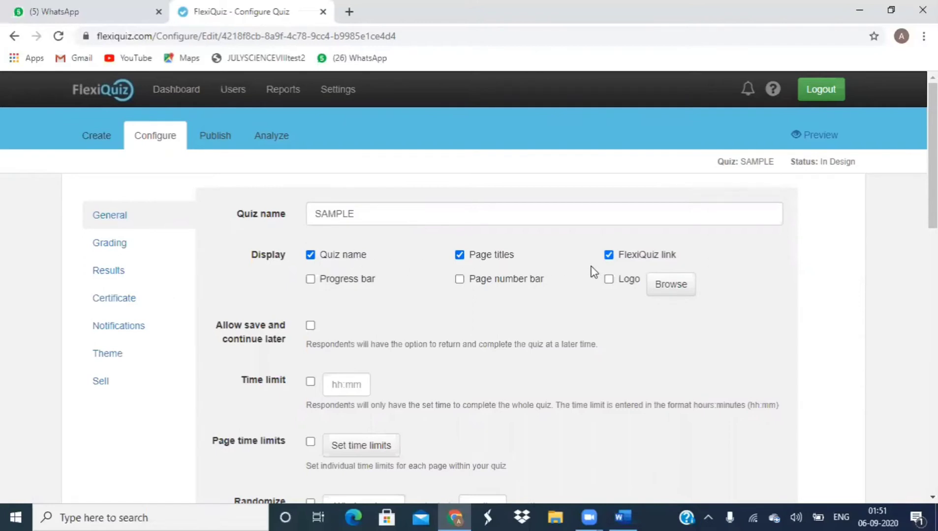
scroll(593, 272, down, 2)
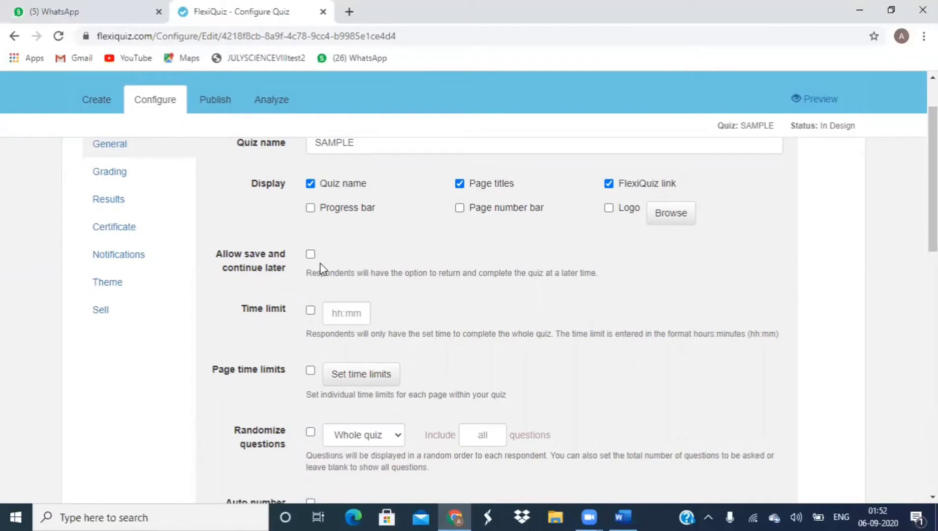
click(309, 311)
click(338, 313)
text(00)
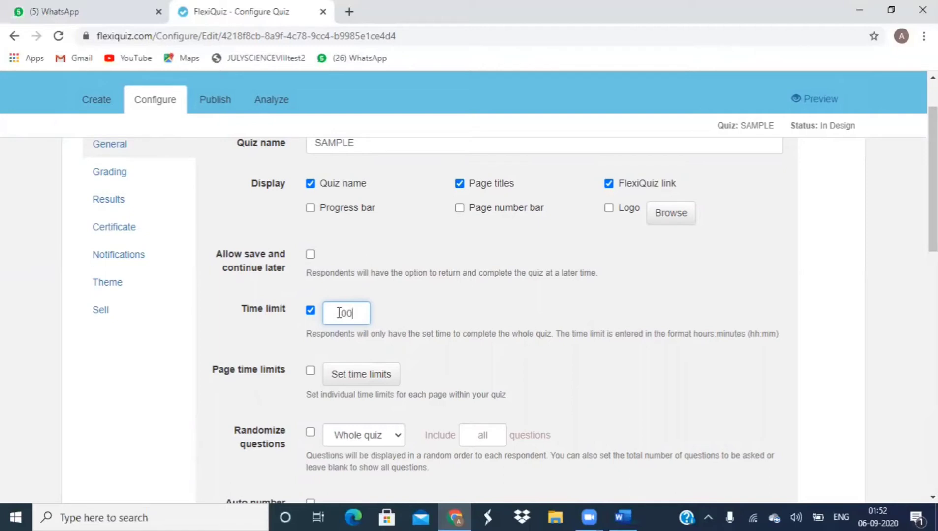
text(:10)
Step: Turn on page time limits and give page 1 a limit of 00:02:00
click(310, 372)
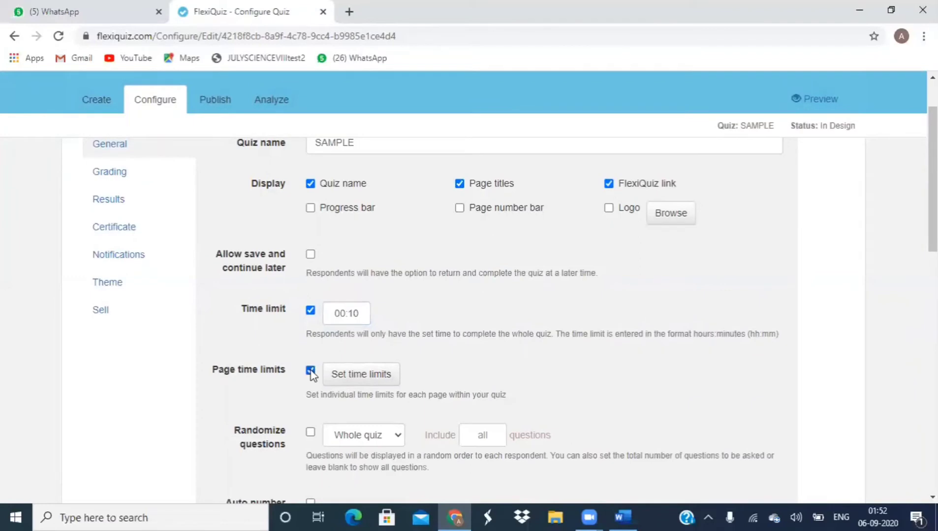
click(344, 377)
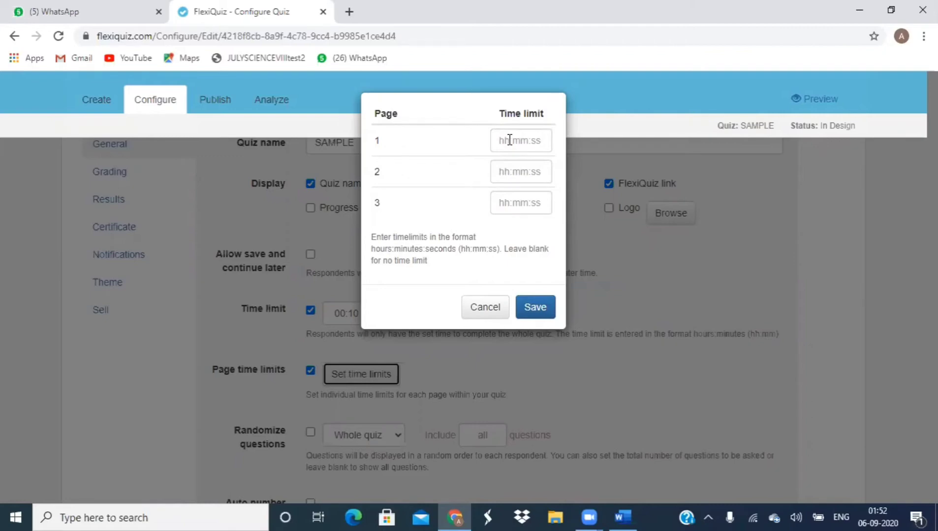
click(501, 143)
text(00)
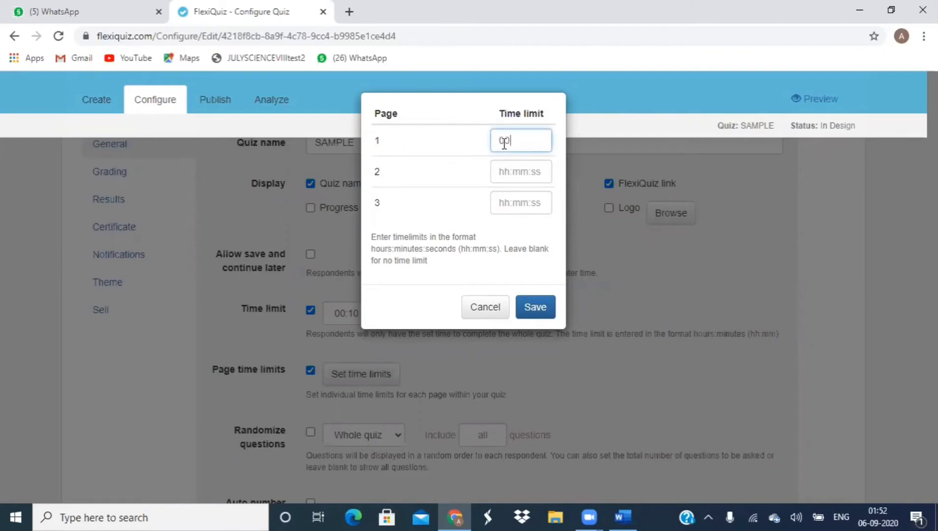
text(:)
text(2)
key(BackSpace)
text(02:00)
Step: Set page 2 to 00:02:00 and page 3 to 00:03:00, then save the page limits
click(515, 174)
text(00)
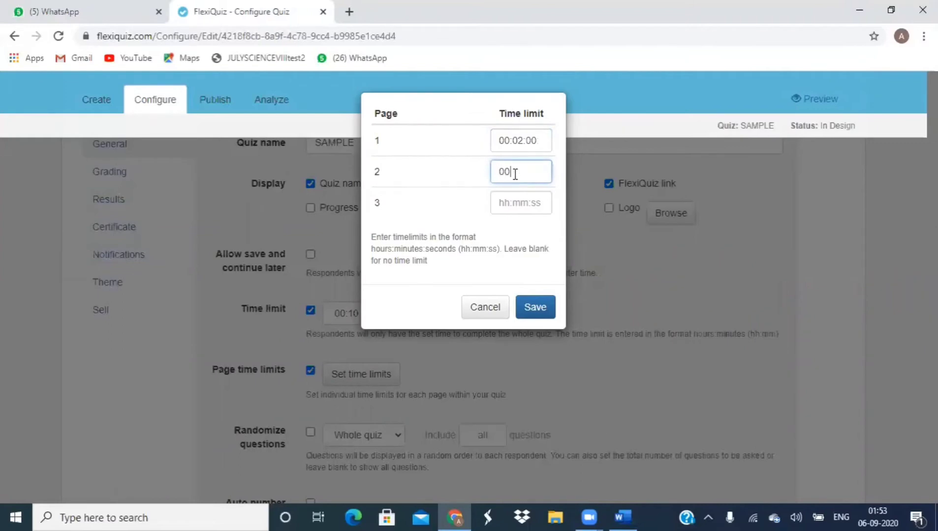
text(:)
text(1)
text(2)
text(:00)
click(513, 199)
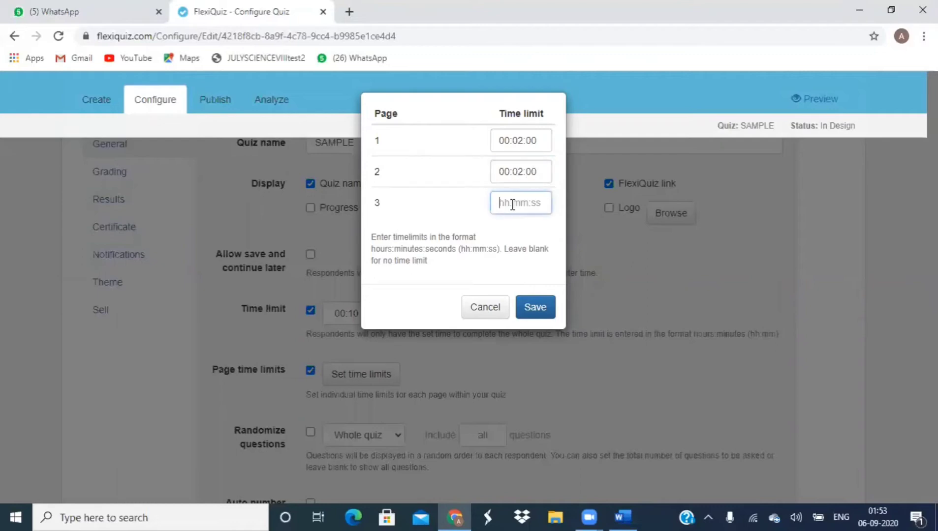
text(00:03:00)
click(543, 309)
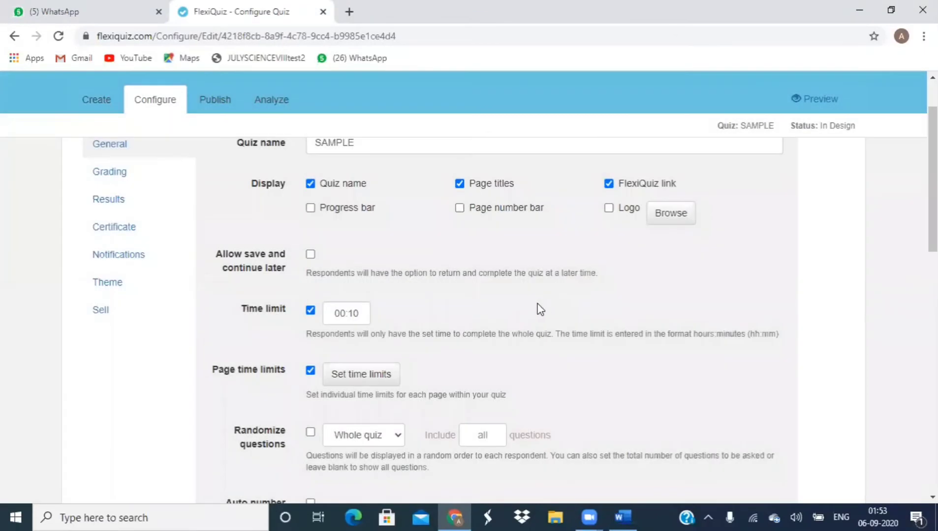
Step: Change the overall time limit from 00:10 to 00:07
click(359, 309)
key(BackSpace)
key(BackSpace)
text(07)
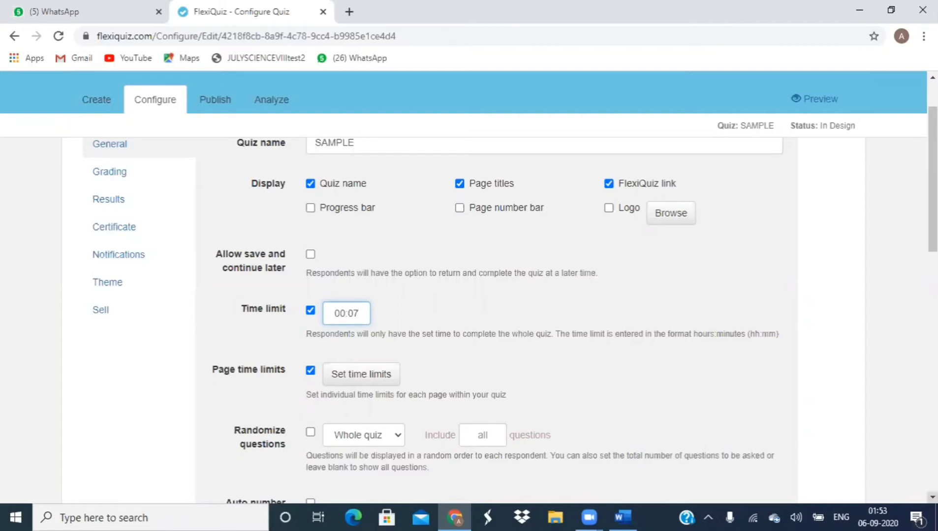
Step: Leave Randomize questions off and set Maximum quiz attempts to 1
scroll(492, 305, down, 4)
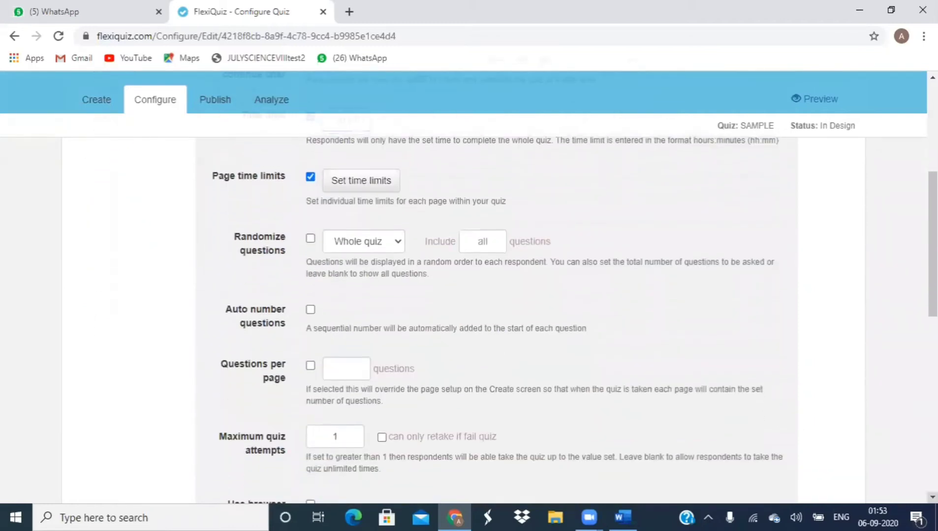
scroll(494, 299, down, 1)
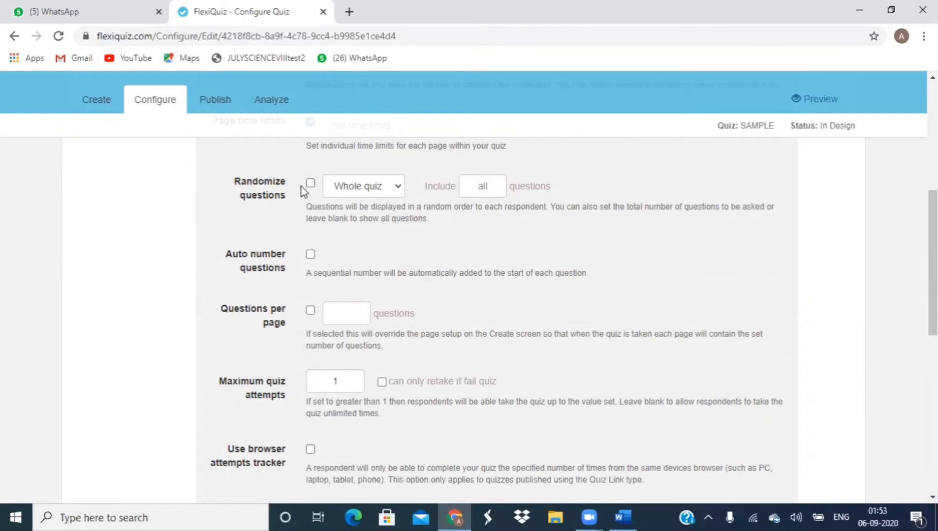
click(311, 184)
click(311, 184)
scroll(311, 187, down, 2)
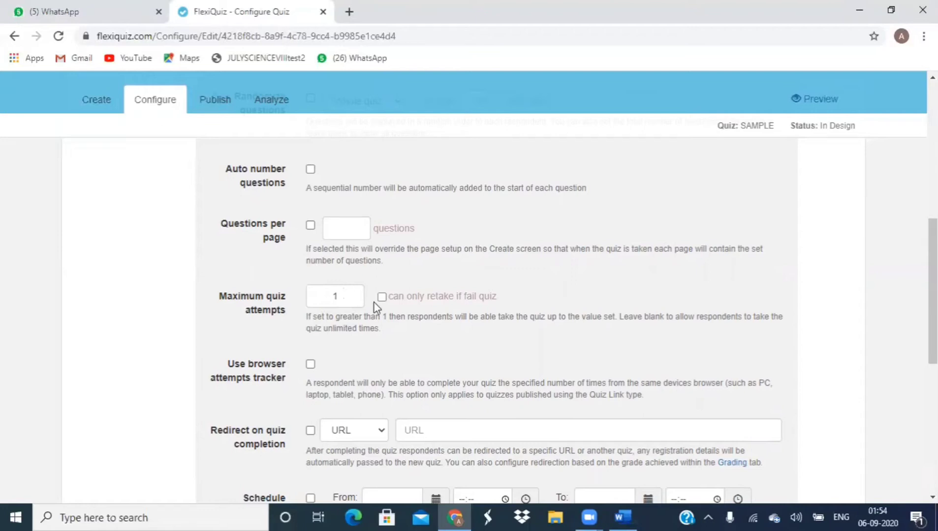
click(347, 300)
key(BackSpace)
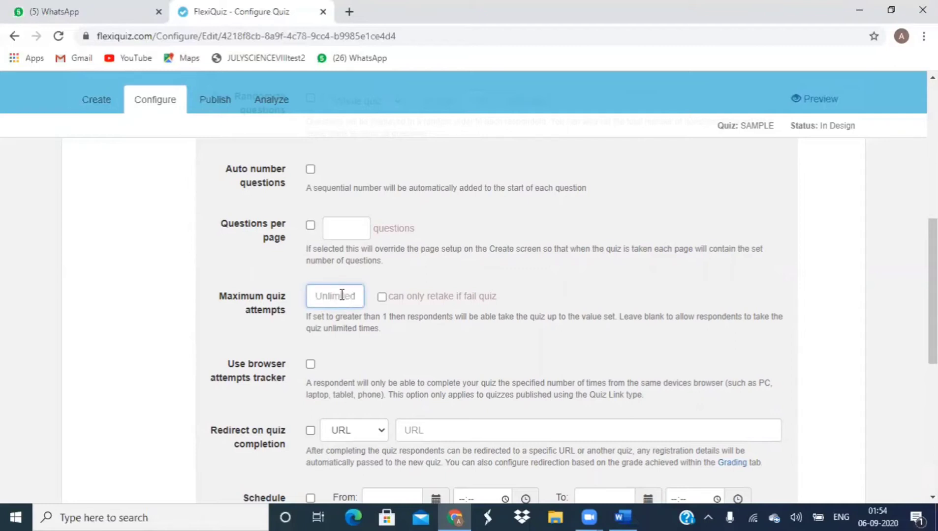
text(1)
scroll(317, 359, down, 1)
scroll(317, 358, down, 1)
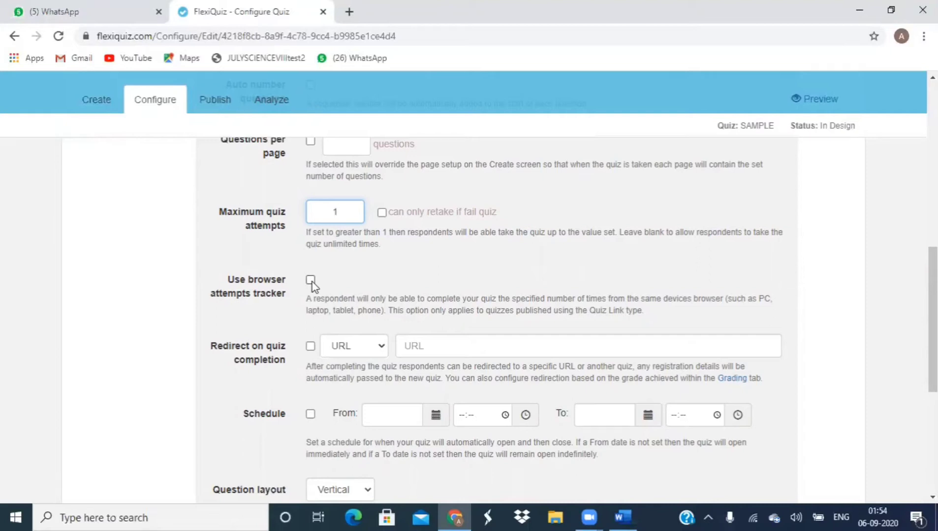
Step: Enable 'Use browser attempts tracker' and scroll through the remaining general settings
click(311, 280)
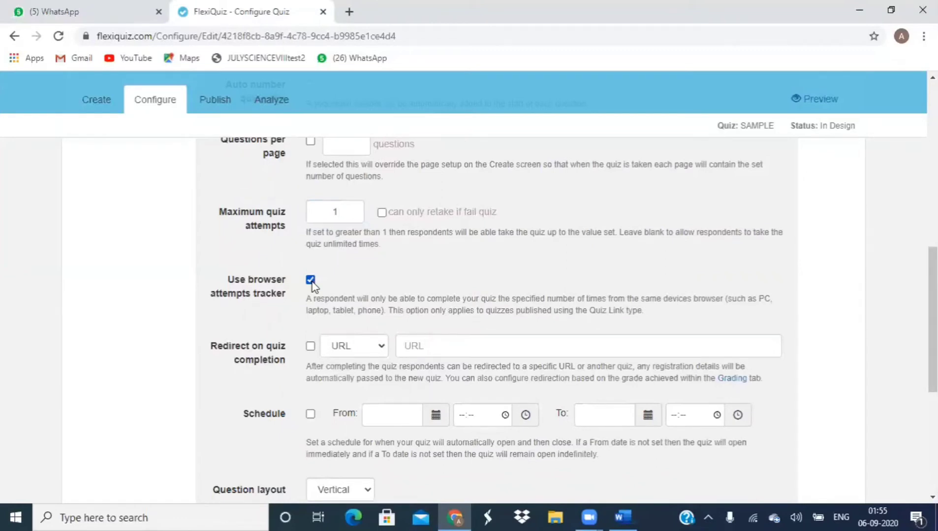
scroll(312, 286, down, 1)
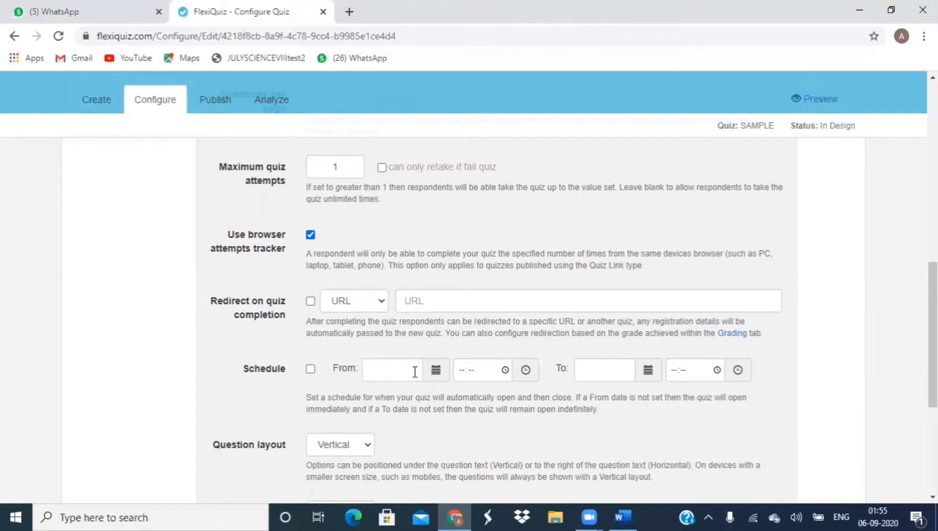
scroll(416, 372, down, 2)
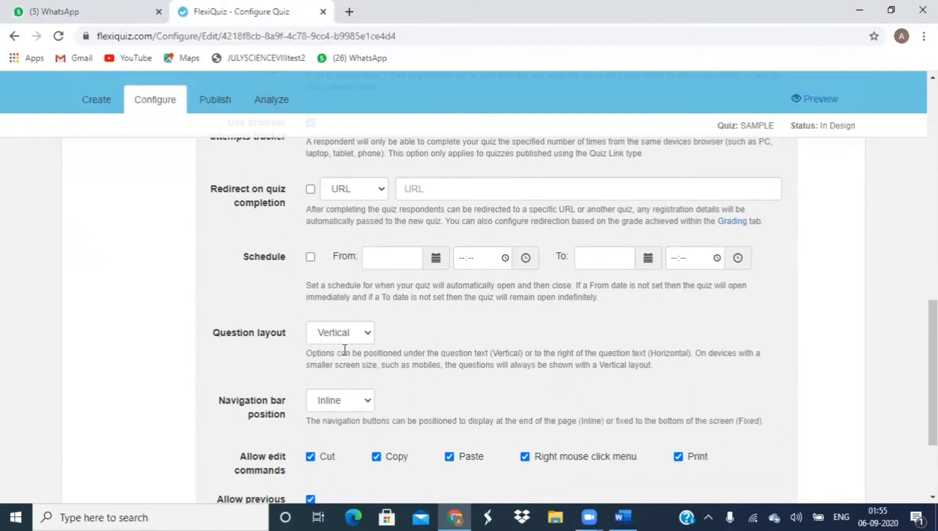
scroll(344, 350, down, 2)
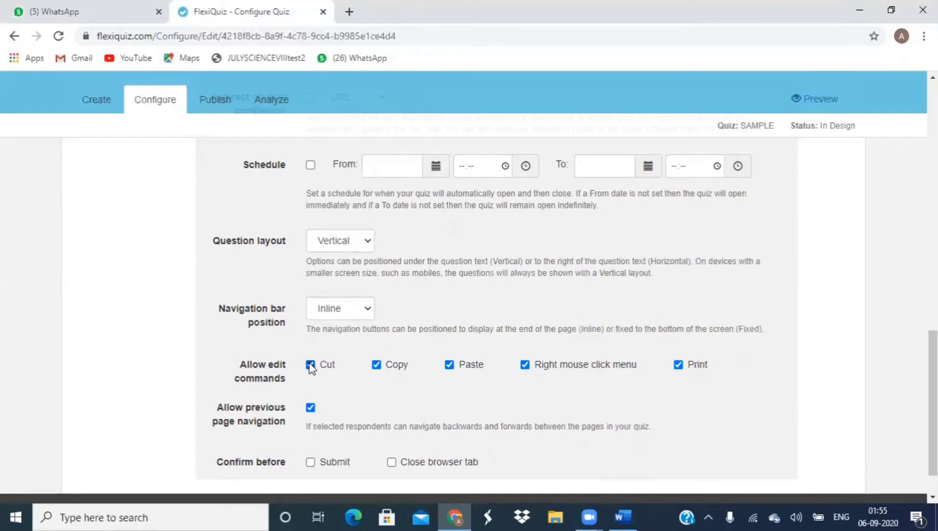
Step: Untick Cut, Copy and Paste under Allow edit commands
click(310, 365)
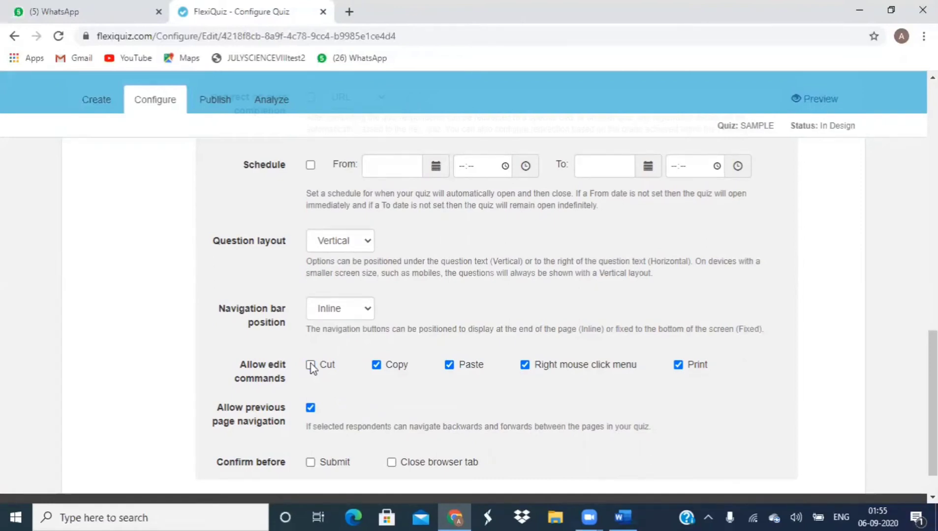
click(377, 365)
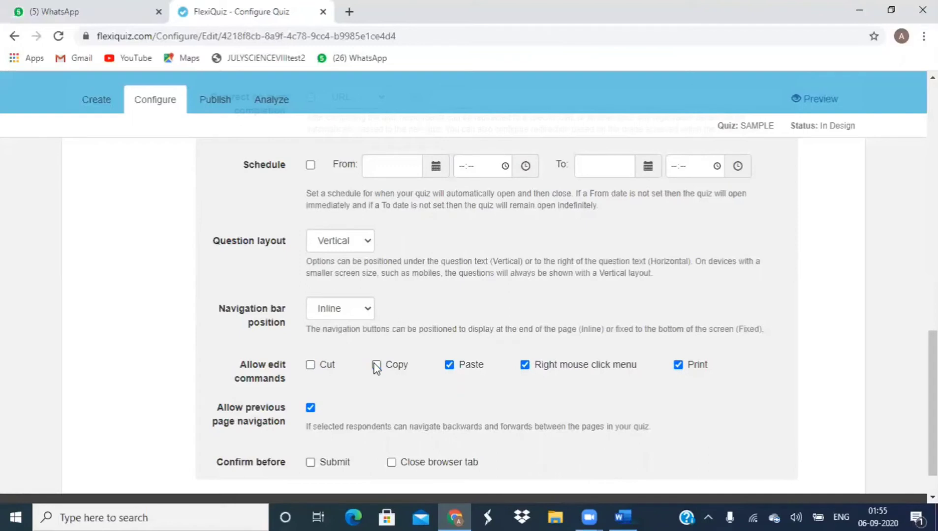
click(450, 365)
Step: Keep previous page navigation allowed and turn on Confirm before Submit
scroll(468, 292, down, 1)
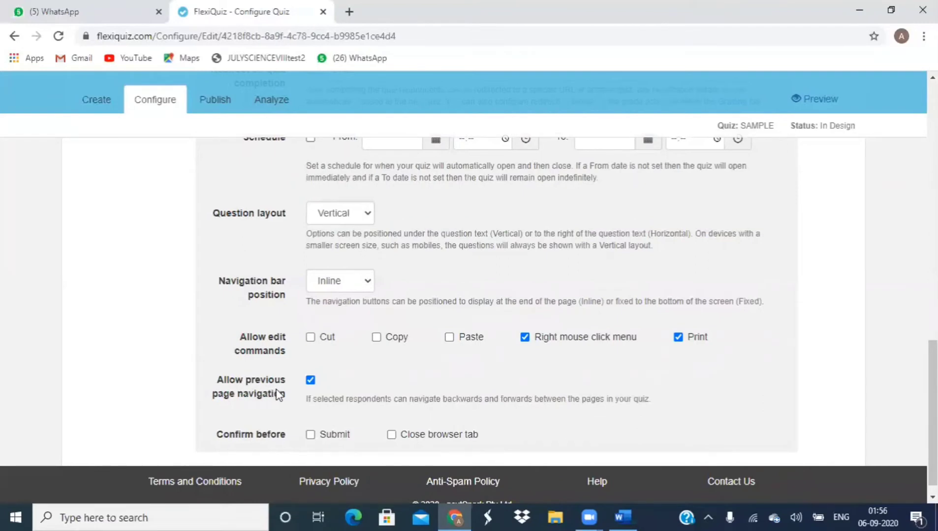
click(310, 381)
click(311, 381)
click(310, 435)
Step: Turn on Confirm before Close browser tab and switch off 'Show results page' under Results
click(392, 436)
scroll(394, 436, up, 15)
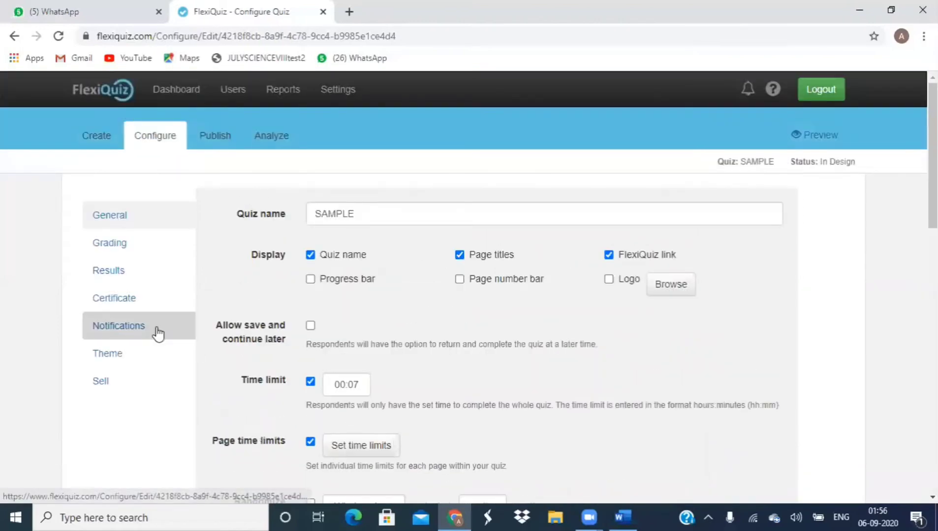
click(140, 273)
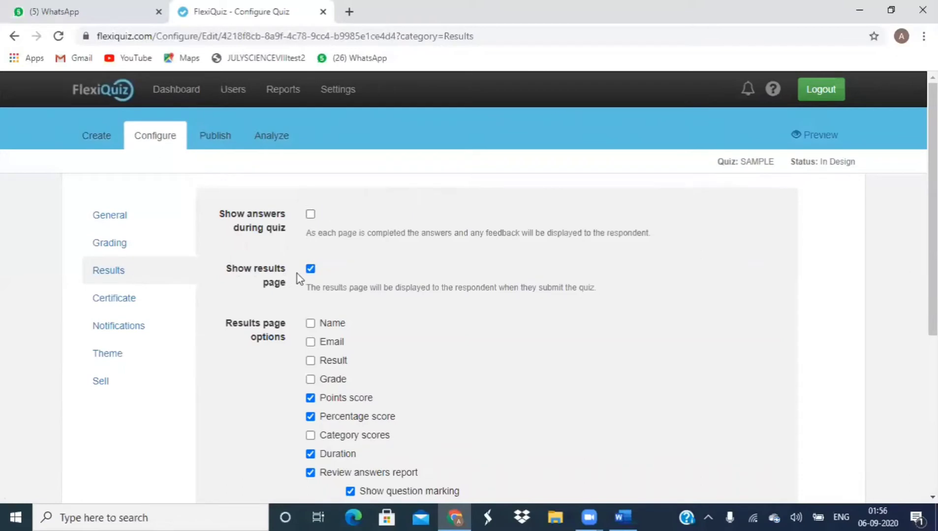
click(310, 270)
click(310, 270)
click(311, 269)
Step: Publish the SAMPLE quiz, dismiss the success message, and enable 'Use Quiz Link'
click(218, 140)
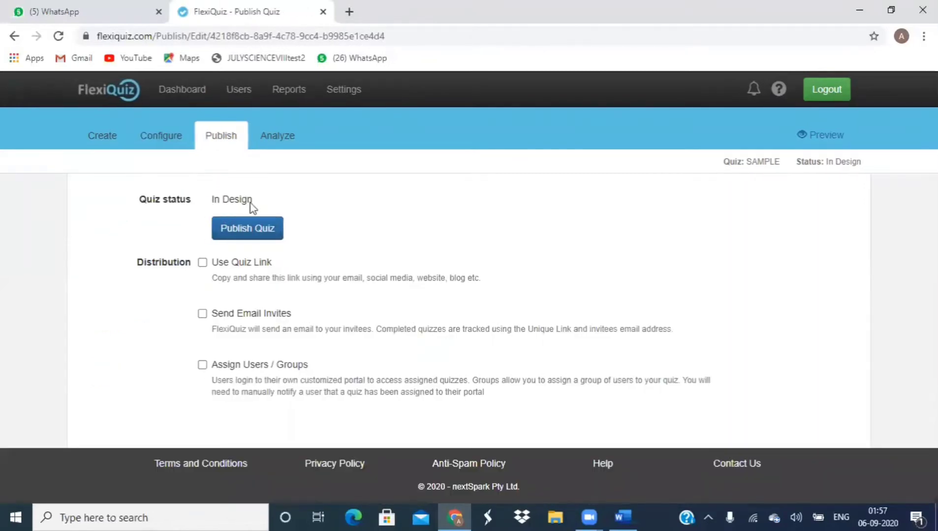
click(240, 231)
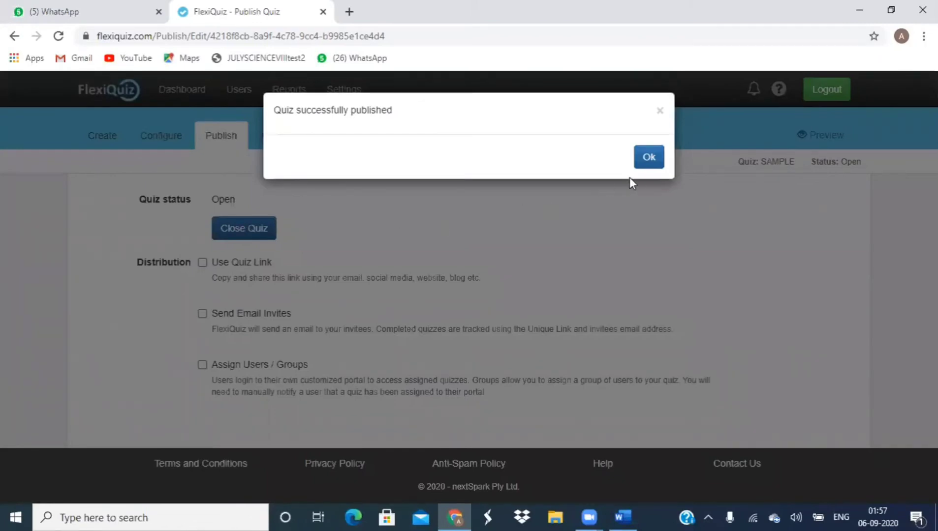
click(648, 158)
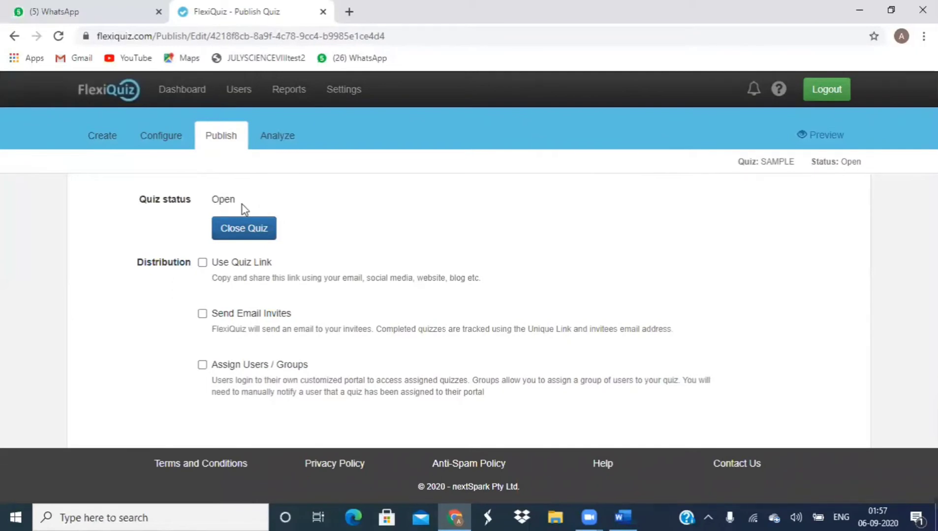
click(202, 264)
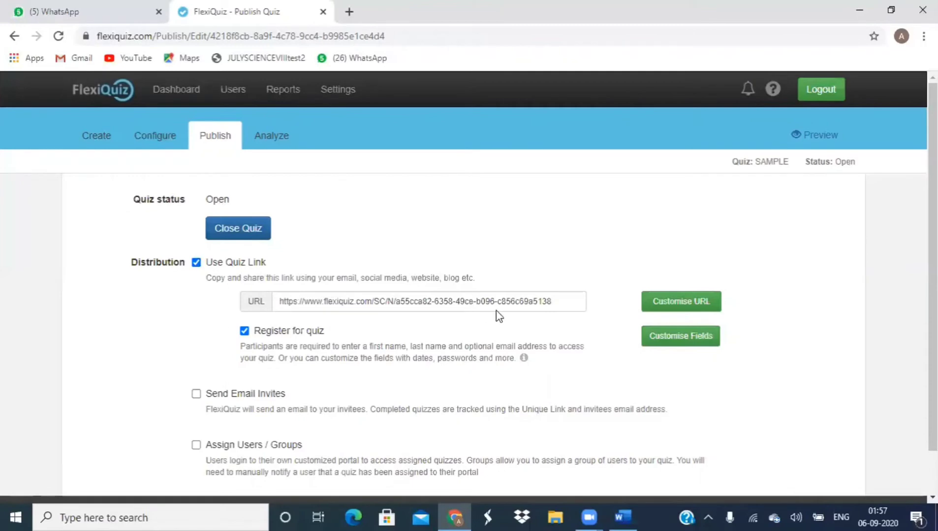
Step: Try 'SAMPLE TEST' and then 'SAMPLE_TEST' as the custom quiz link ending
click(663, 306)
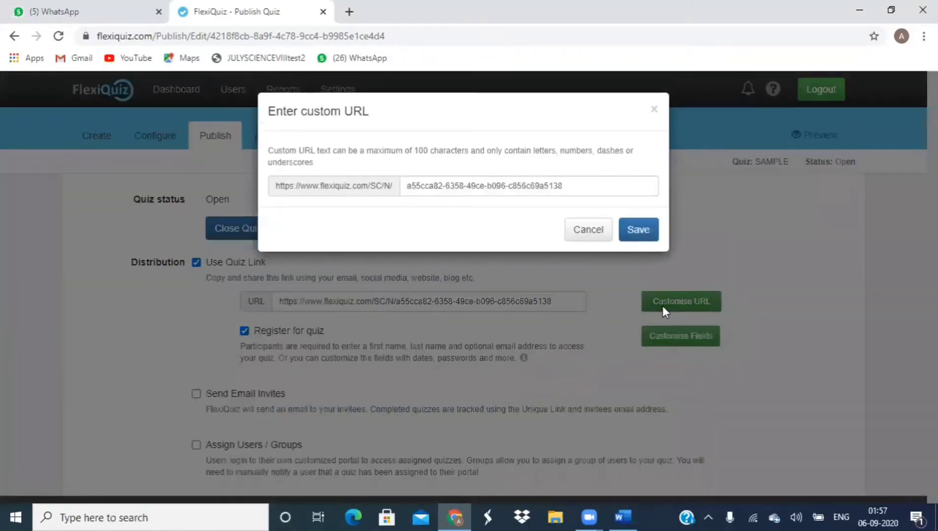
click(516, 190)
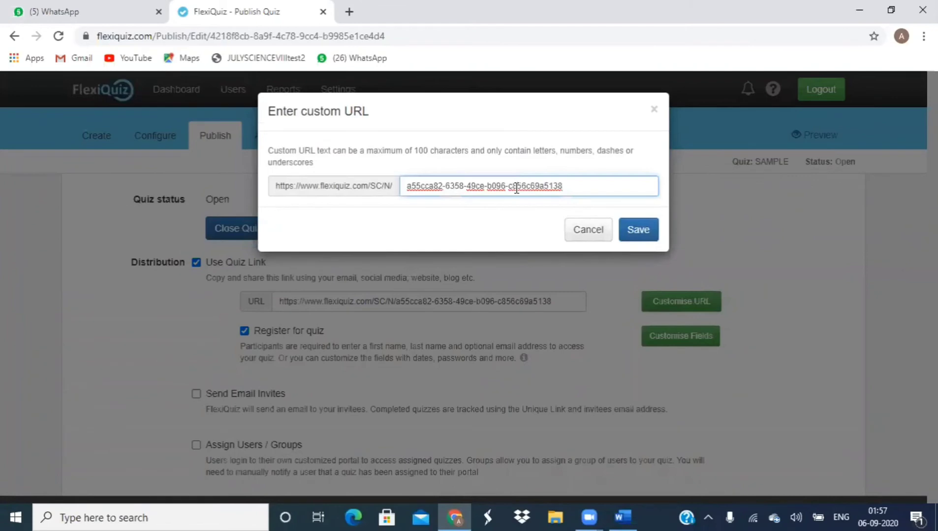
click(569, 190)
key(BackSpace)
key(BackSpace)
key(BackSpace)
key(BackSpace)
key(BackSpace)
key(BackSpace)
key(BackSpace)
key(BackSpace)
key(BackSpace)
key(BackSpace)
key(BackSpace)
key(BackSpace)
key(BackSpace)
key(BackSpace)
key(BackSpace)
key(BackSpace)
key(BackSpace)
key(BackSpace)
key(BackSpace)
key(BackSpace)
key(BackSpace)
key(BackSpace)
key(BackSpace)
key(BackSpace)
key(BackSpace)
key(BackSpace)
key(BackSpace)
key(BackSpace)
key(BackSpace)
key(BackSpace)
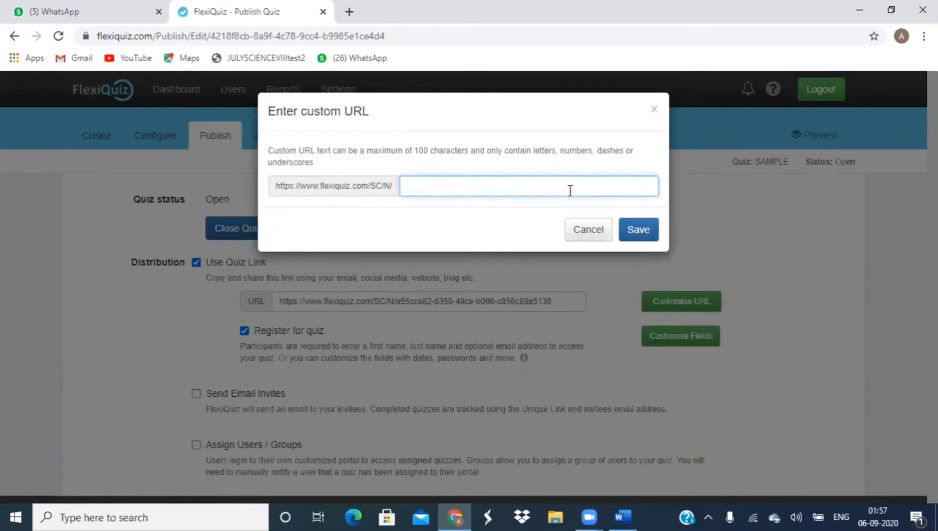
text(SAMPLE TEST)
click(639, 231)
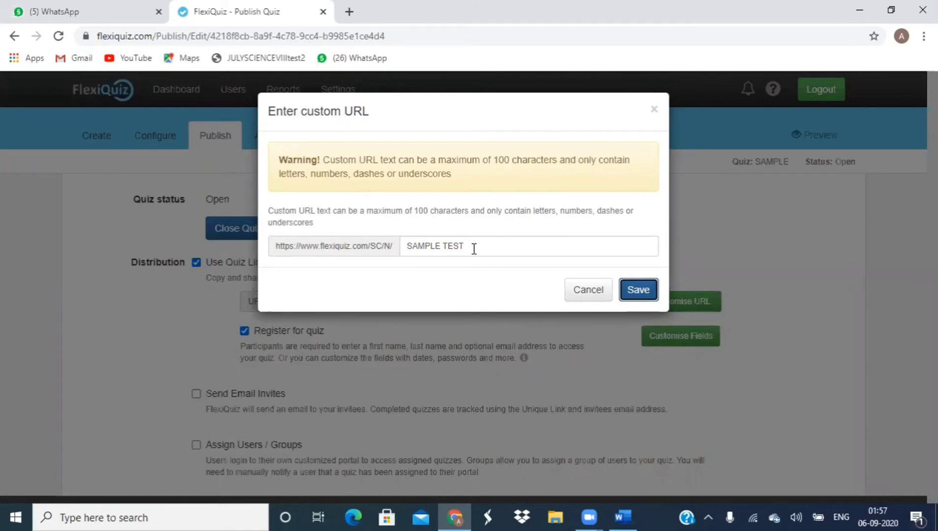
click(473, 248)
key(BackSpace)
key(BackSpace)
key(BackSpace)
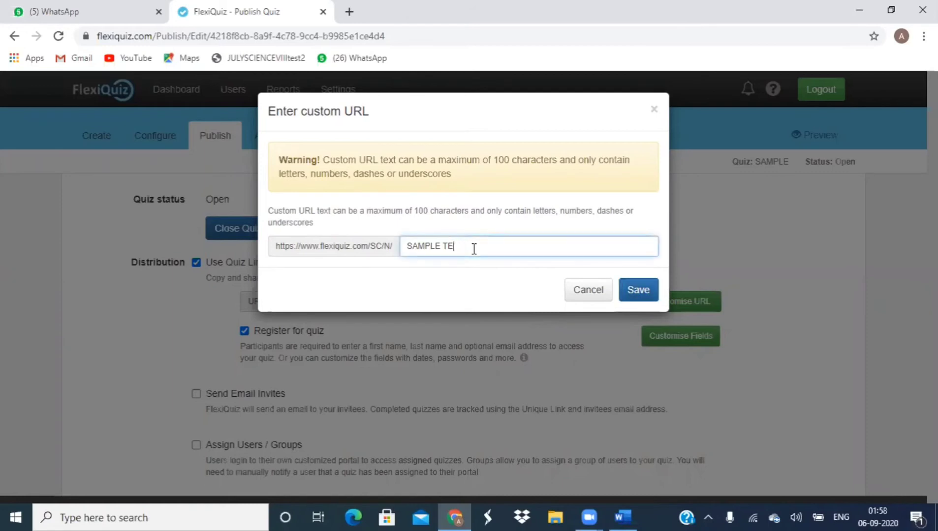
key(BackSpace)
key(BackSpace)
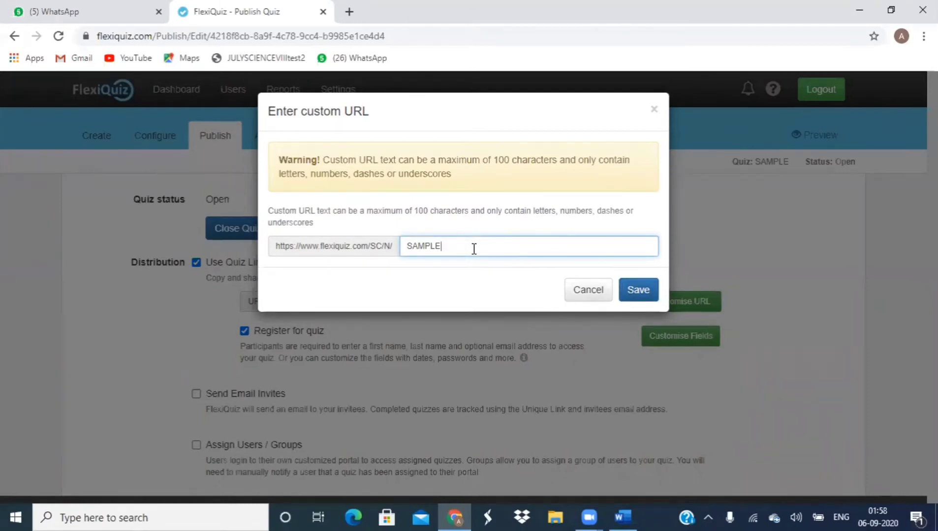
text(_TEST)
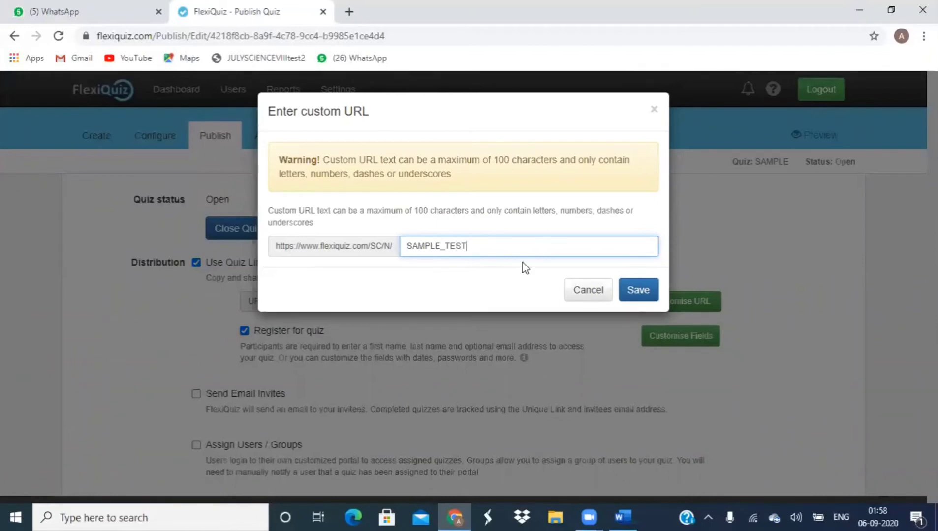
click(638, 296)
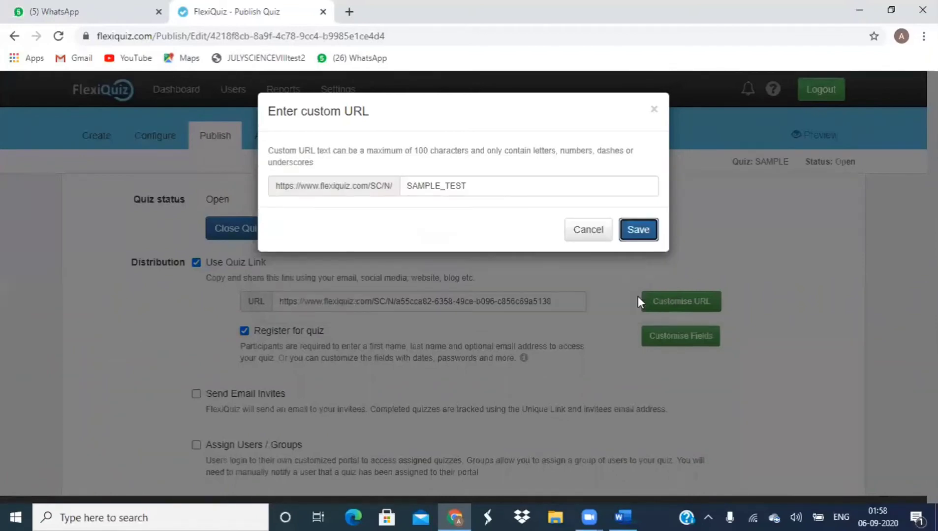
click(632, 236)
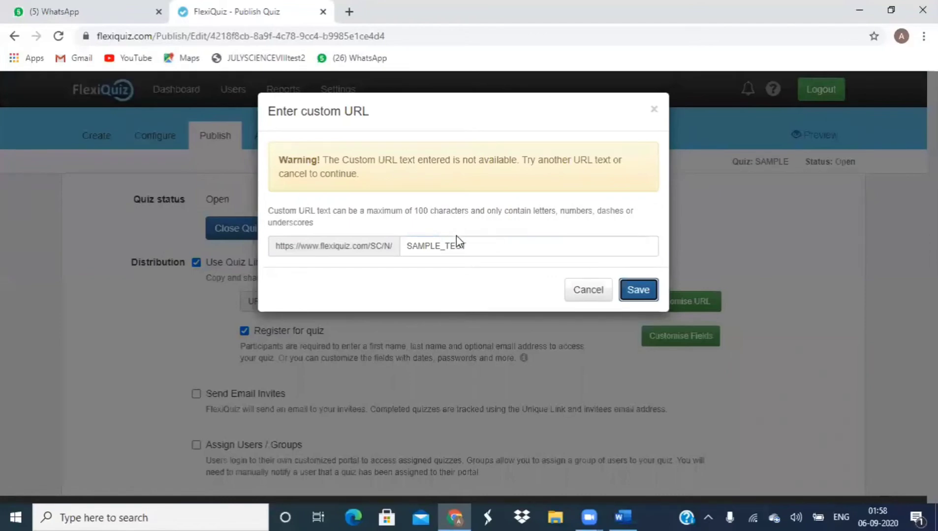
Step: Try SAMPLE1, then settle on SAMPLETEST1 as the link ending and save it
click(469, 245)
key(BackSpace)
key(BackSpace)
key(BackSpace)
key(BackSpace)
key(BackSpace)
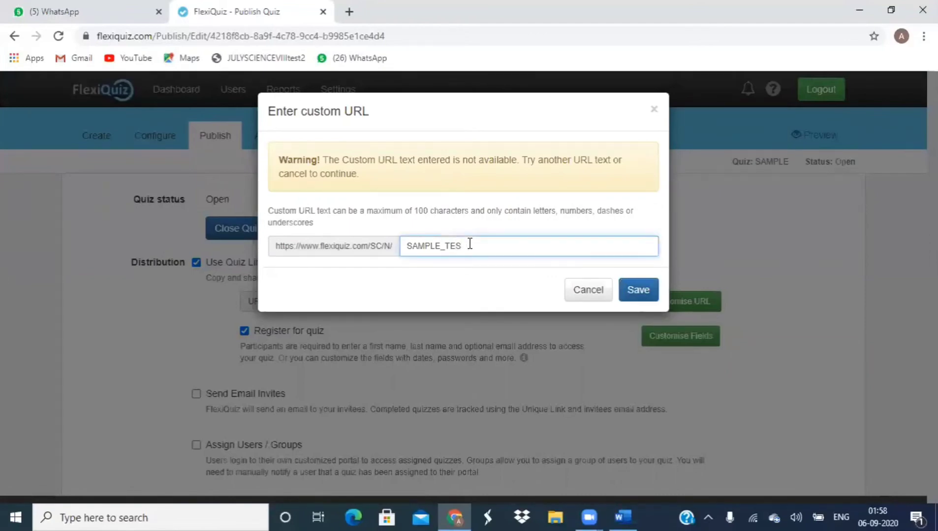
key(BackSpace)
key(BackSpace)
key(BackSpace)
key(BackSpace)
key(BackSpace)
key(BackSpace)
text(SAMPLE1)
click(642, 290)
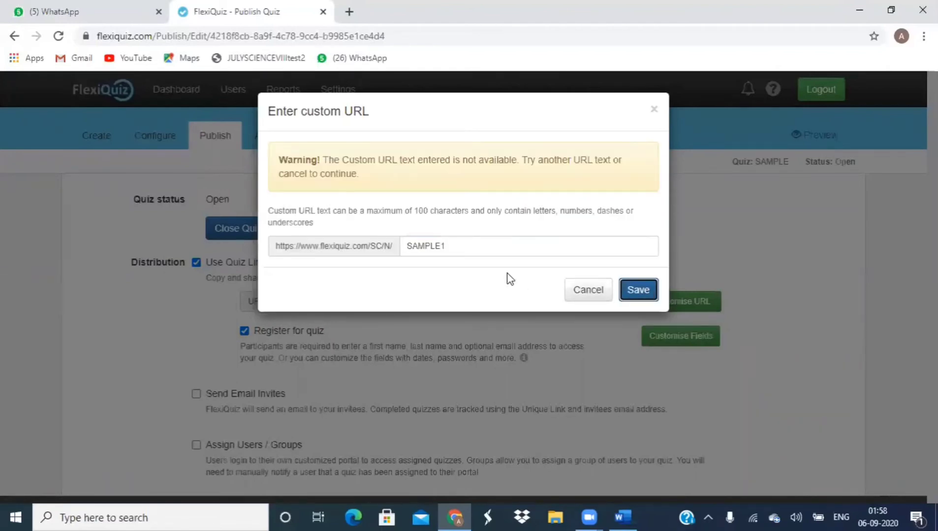
click(456, 244)
key(BackSpace)
key(BackSpace)
key(BackSpace)
key(BackSpace)
key(BackSpace)
key(BackSpace)
key(BackSpace)
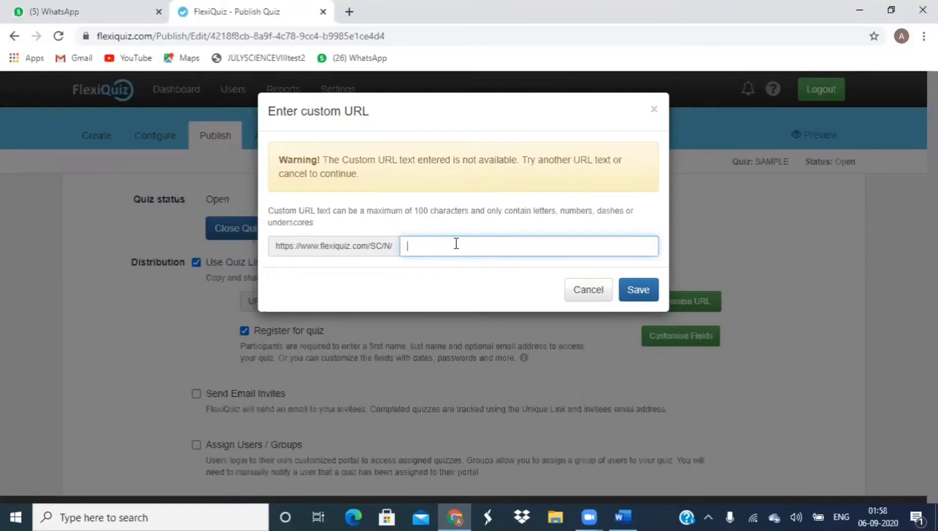
text(SAMO)
key(BackSpace)
text(PLETEST1)
click(638, 289)
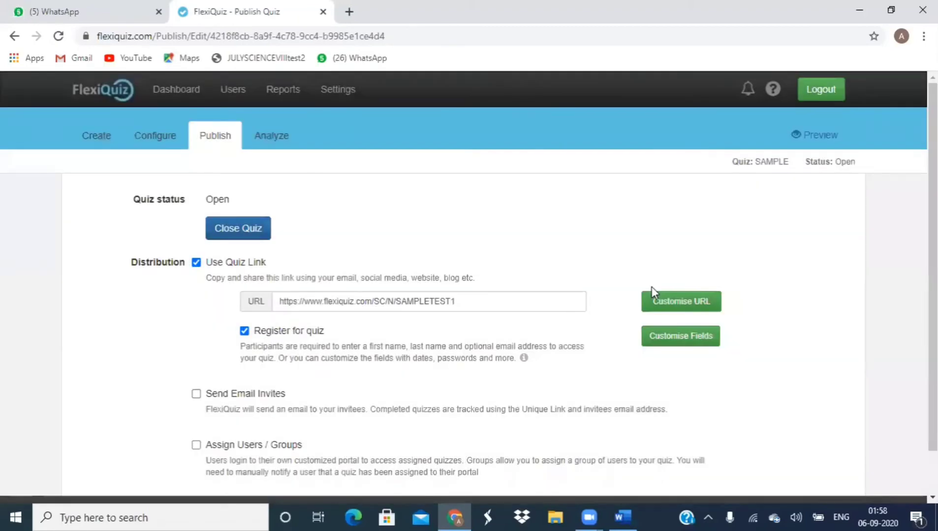
click(681, 340)
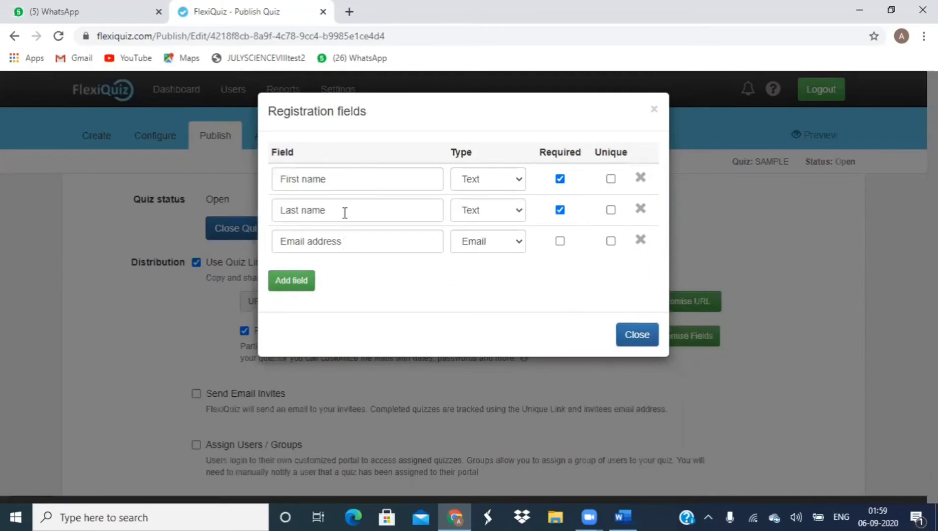
Step: Rename the registration fields to STUDENT NAME, SUBJECT and ROLLNO
click(344, 181)
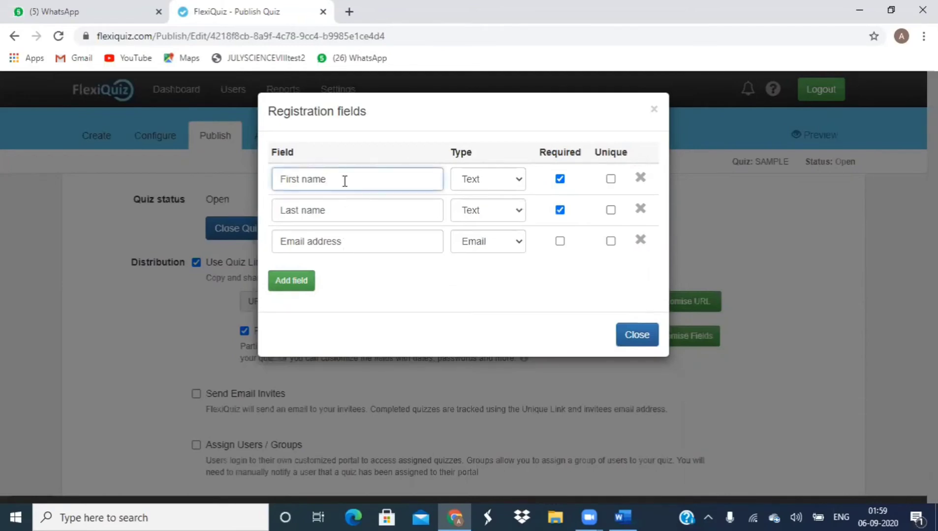
key(BackSpace)
key(BackSpace)
key(BackSpace)
key(BackSpace)
key(BackSpace)
key(BackSpace)
key(BackSpace)
key(BackSpace)
key(BackSpace)
key(BackSpace)
text(STUDENT NAME)
double_click(336, 209)
key(BackSpace)
key(BackSpace)
key(BackSpace)
key(BackSpace)
key(BackSpace)
key(BackSpace)
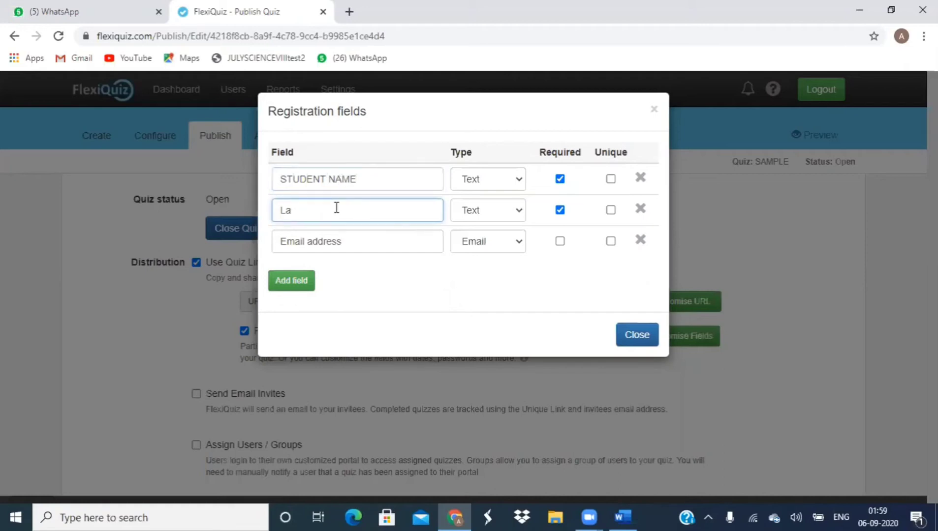
text(SUBL)
key(BackSpace)
text(JECT)
click(348, 247)
key(BackSpace)
key(BackSpace)
key(BackSpace)
key(BackSpace)
key(BackSpace)
key(BackSpace)
key(BackSpace)
key(BackSpace)
key(BackSpace)
key(BackSpace)
key(BackSpace)
key(BackSpace)
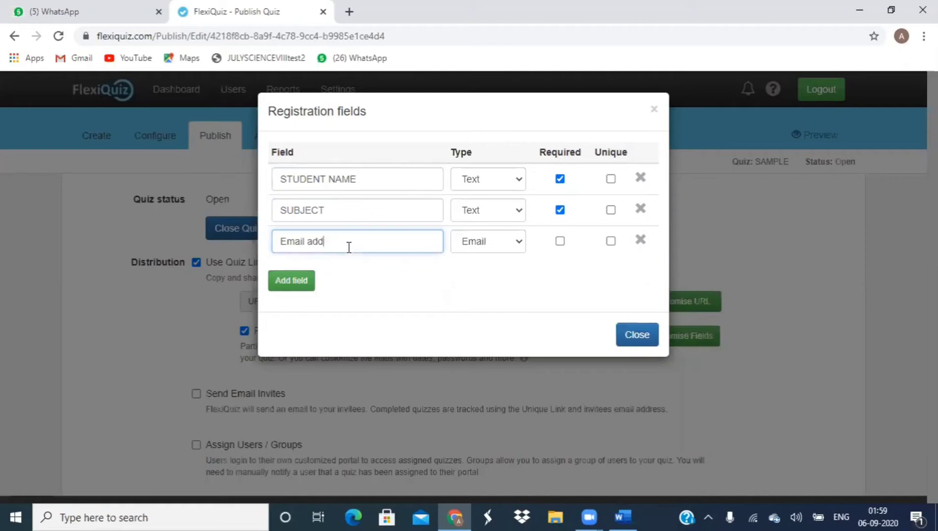
key(BackSpace)
text(ROLLNO)
Step: Set the ROLLNO field to type Text and make it required
click(517, 241)
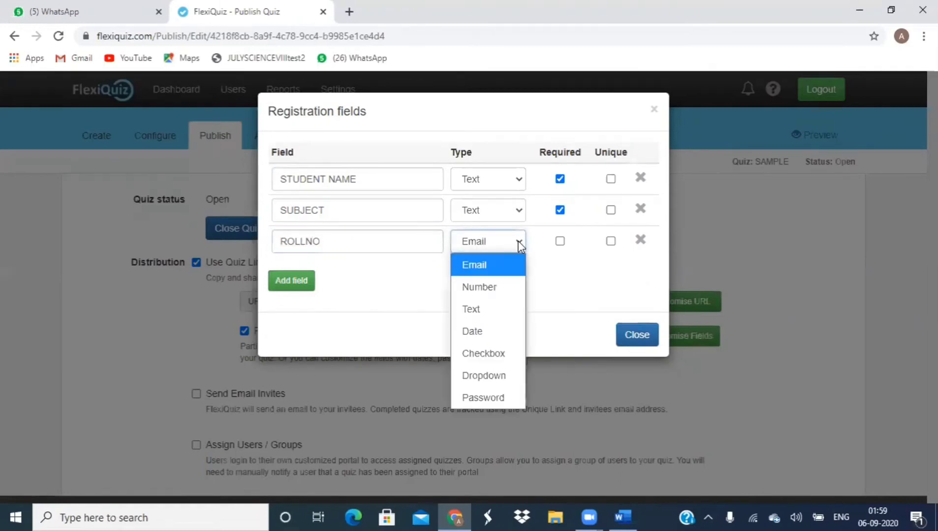
click(519, 243)
click(519, 241)
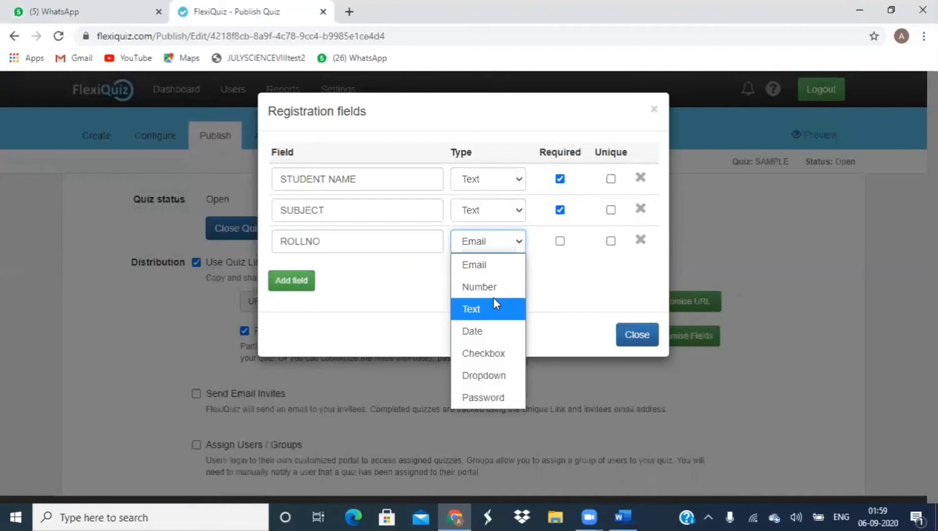
click(495, 290)
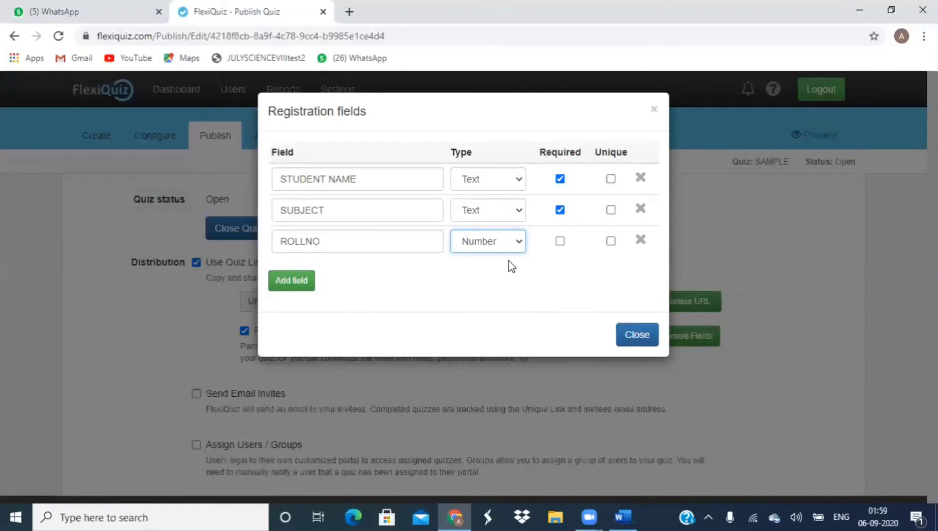
click(520, 245)
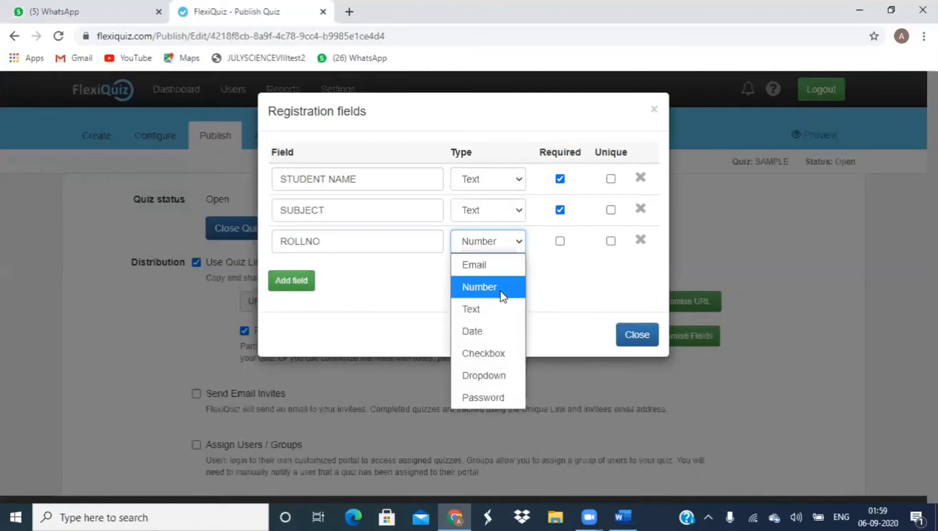
click(498, 309)
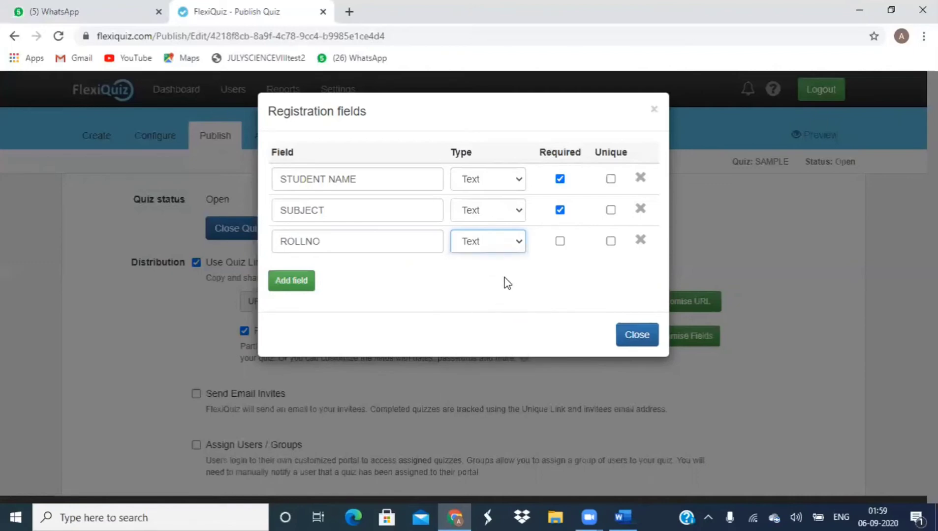
click(560, 242)
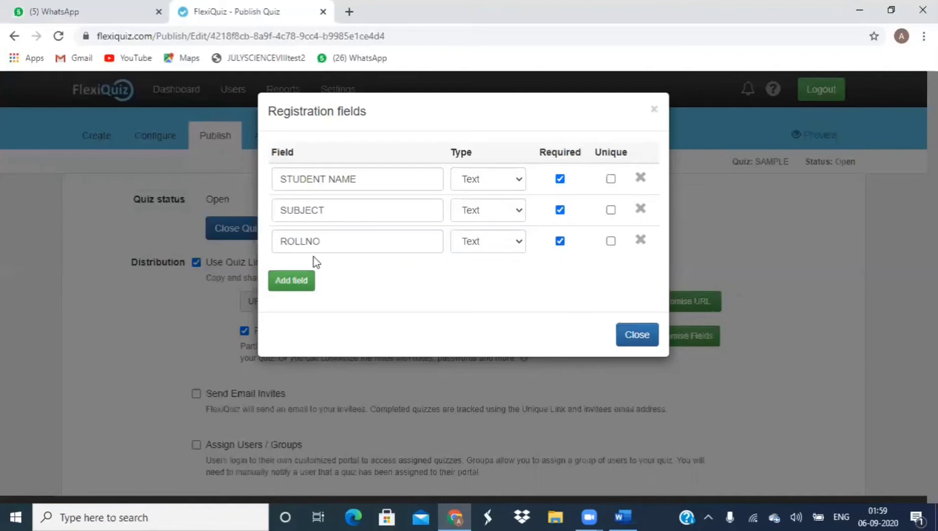
Step: Add a required CLASS/SEMESTER registration field
click(294, 282)
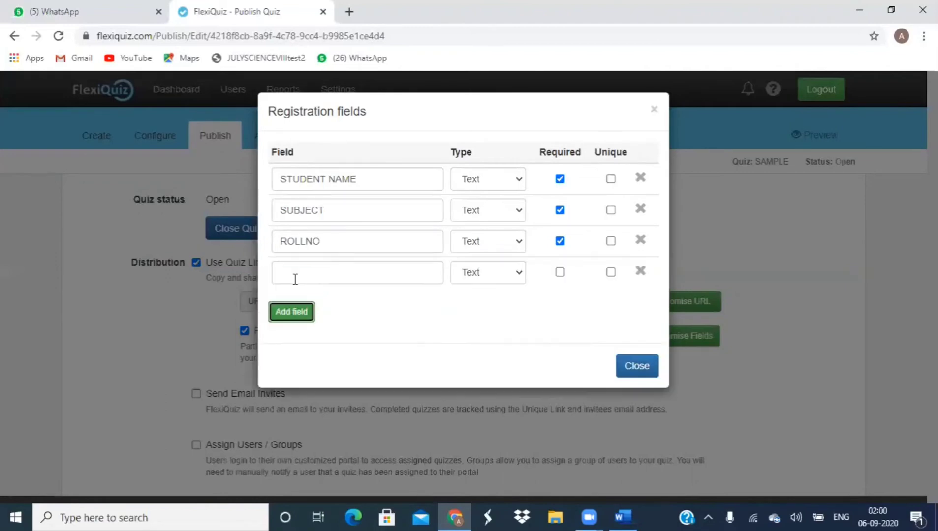
click(296, 279)
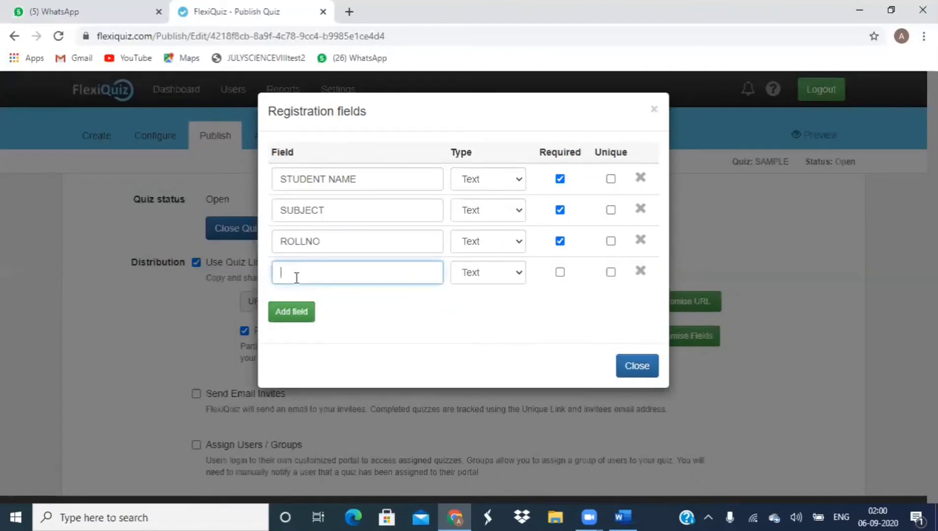
text(CLASS/SEMESTER)
click(559, 273)
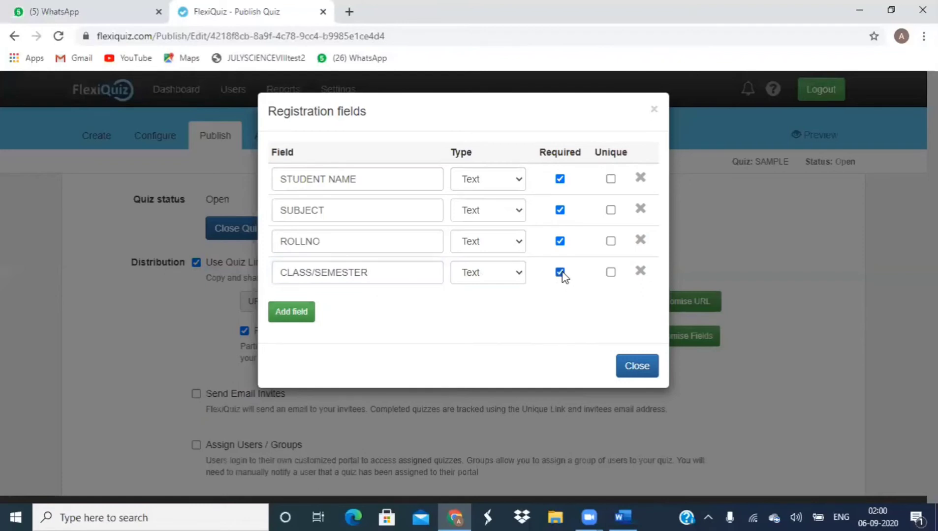
Step: Add a required Email-type EMAIL ID field and close the fields editor
click(298, 318)
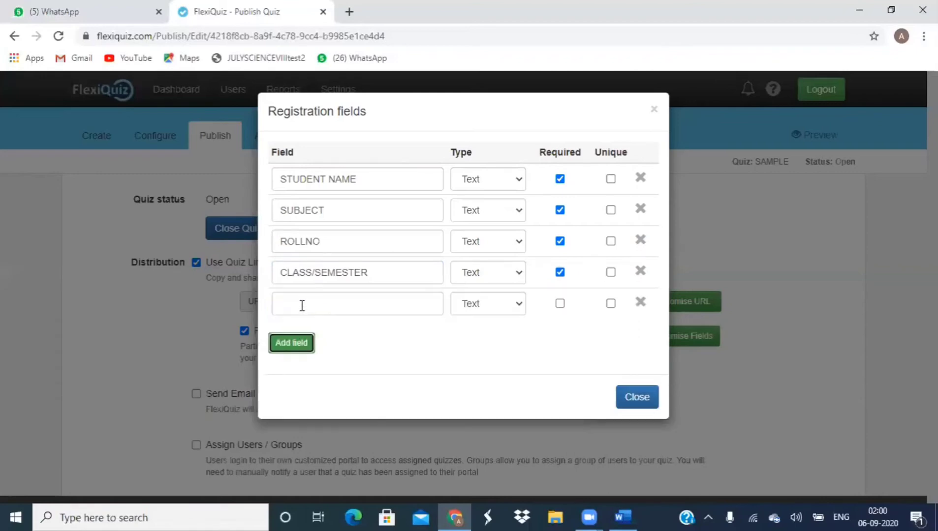
click(300, 306)
text(EMAIL)
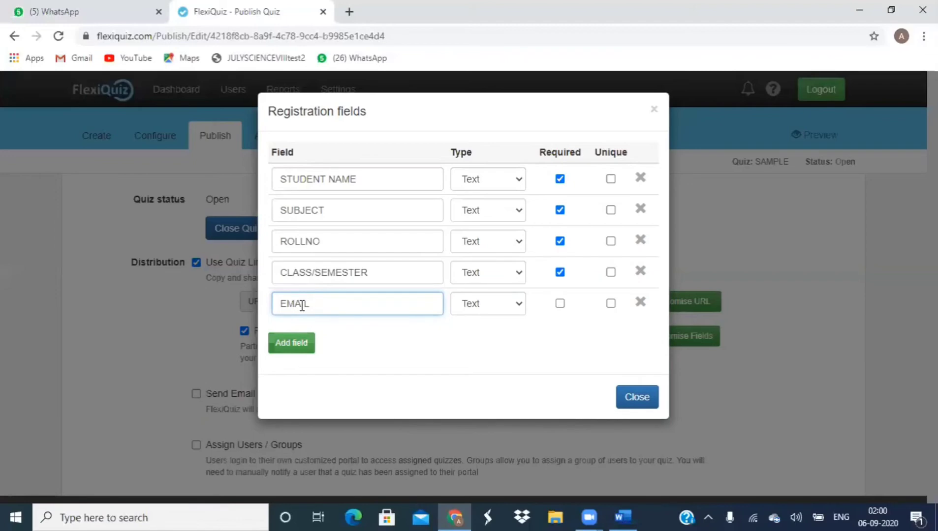
text( ID)
click(515, 303)
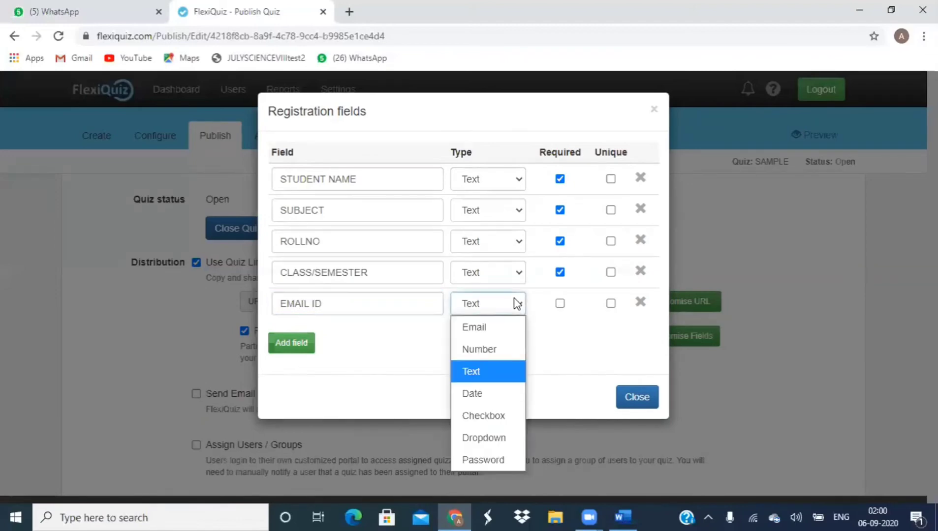
click(510, 336)
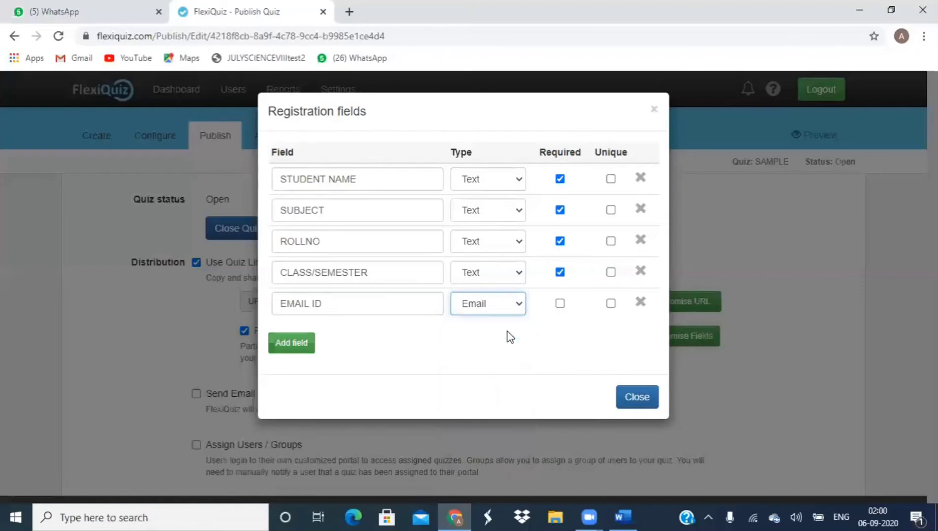
click(560, 304)
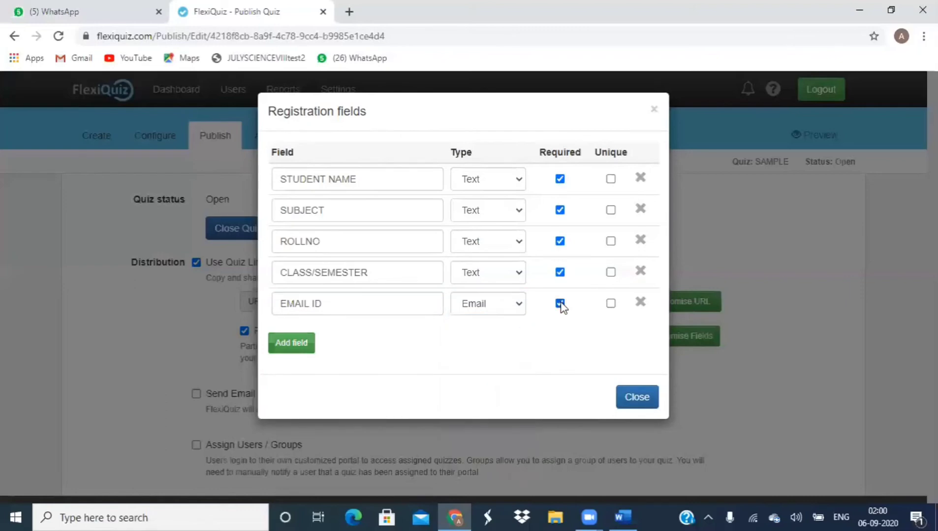
click(633, 399)
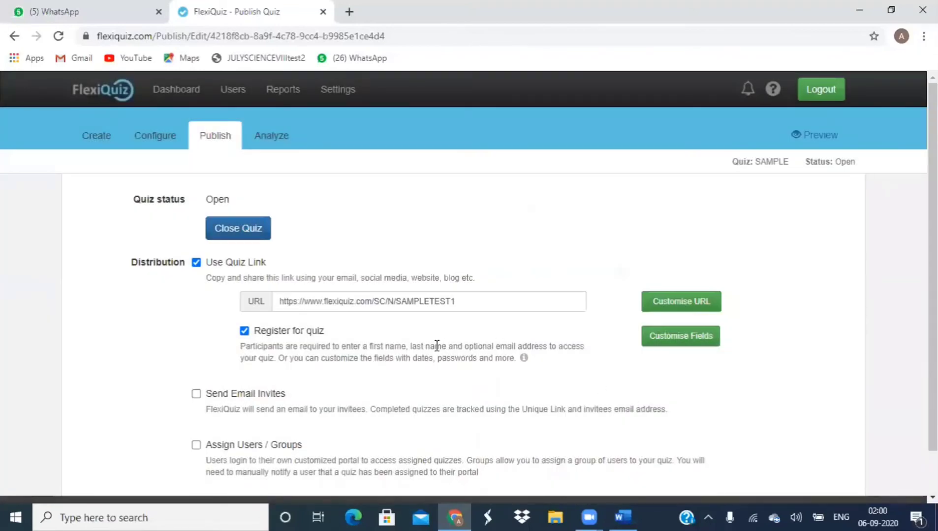
Step: Leave email invites off, copy the SAMPLETEST1 quiz URL, and move to the WhatsApp Web tab
scroll(436, 346, down, 1)
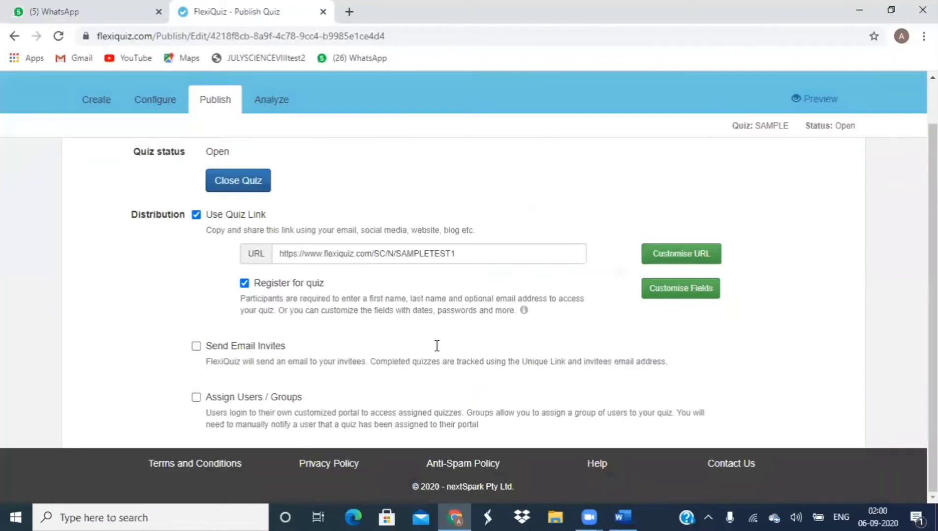
click(196, 346)
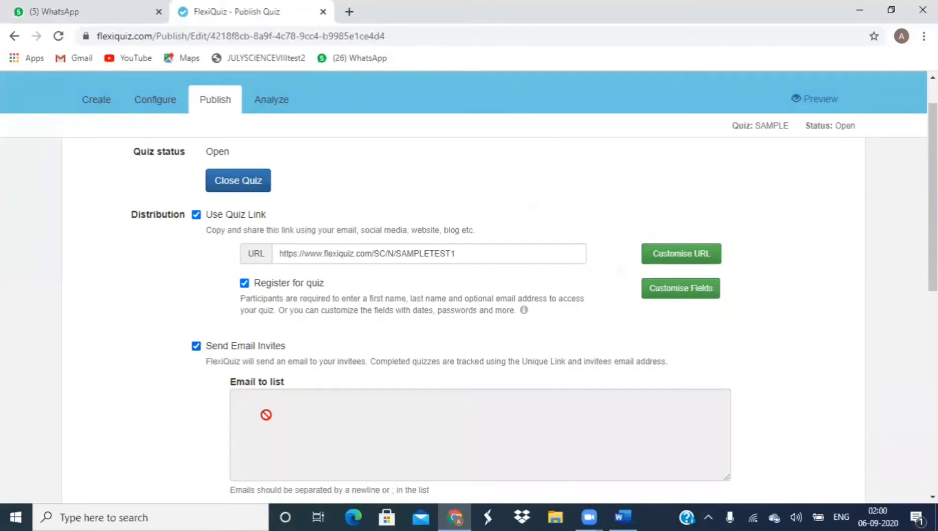
click(197, 346)
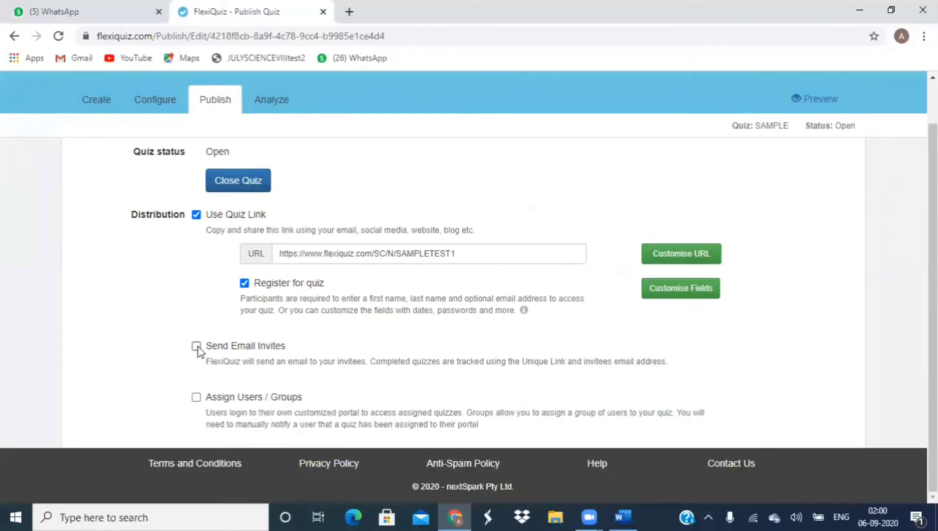
click(361, 255)
key(ctrl+c)
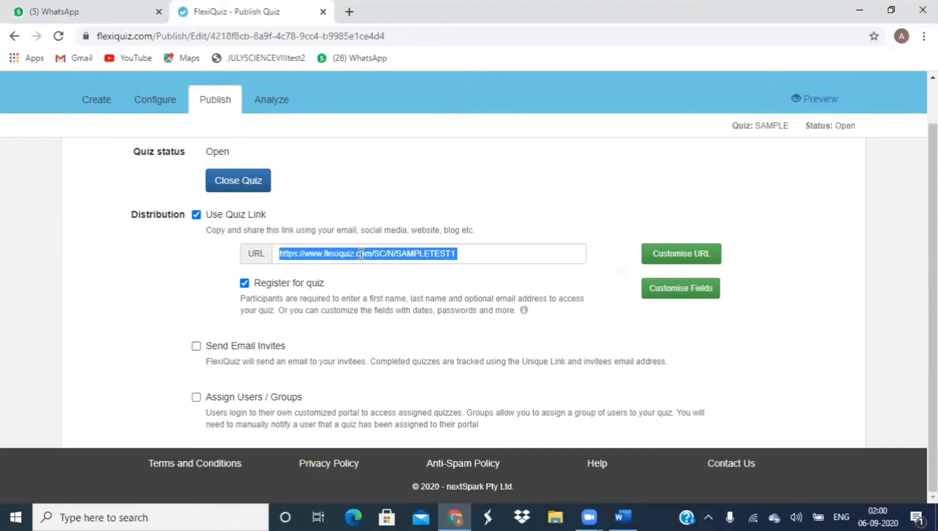
click(126, 11)
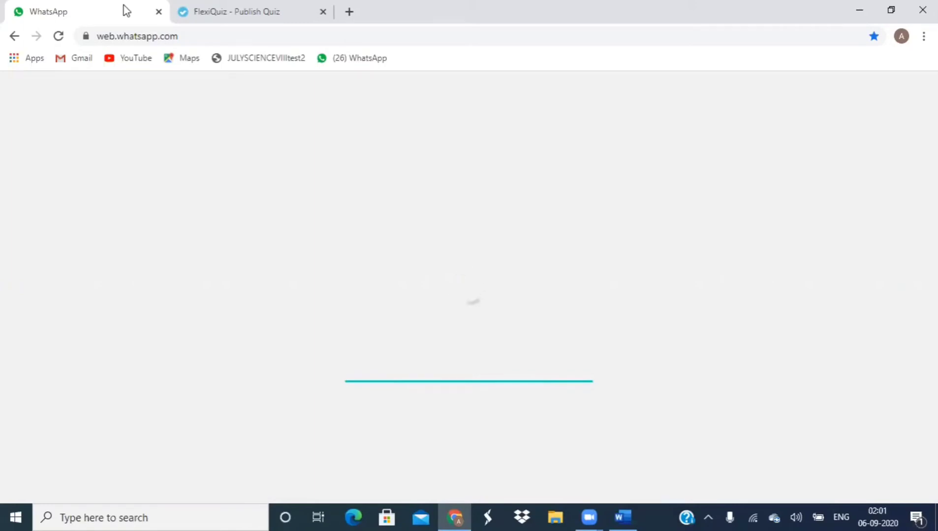
Step: Paste the quiz link into a contact's WhatsApp chat and send it
click(224, 8)
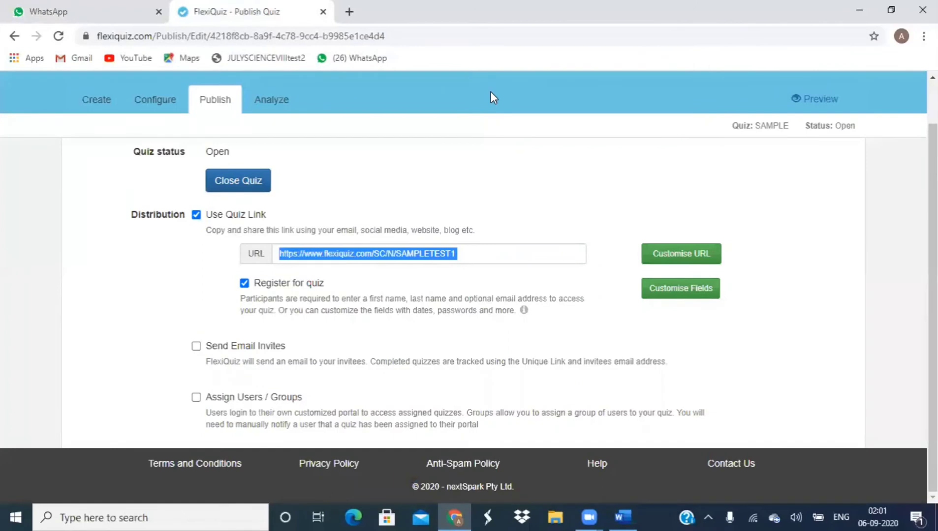
scroll(490, 92, up, 1)
scroll(491, 91, down, 1)
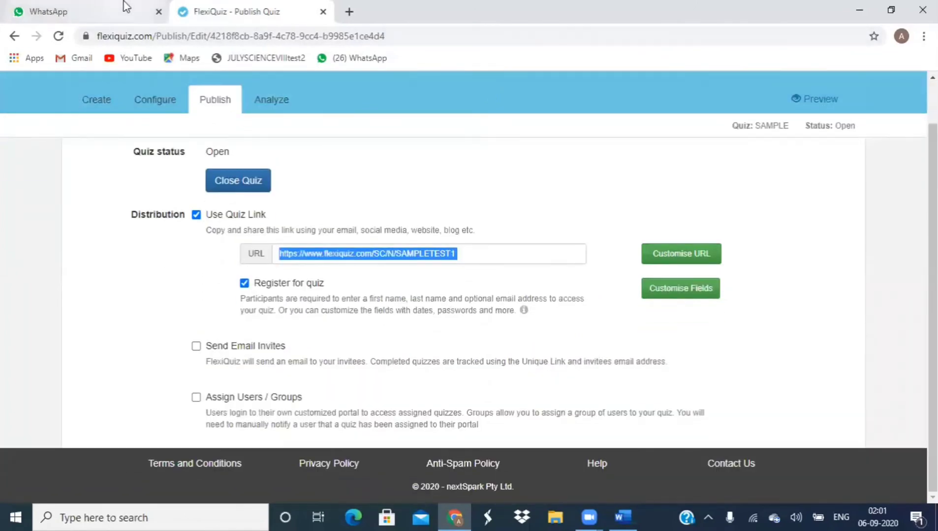
click(118, 14)
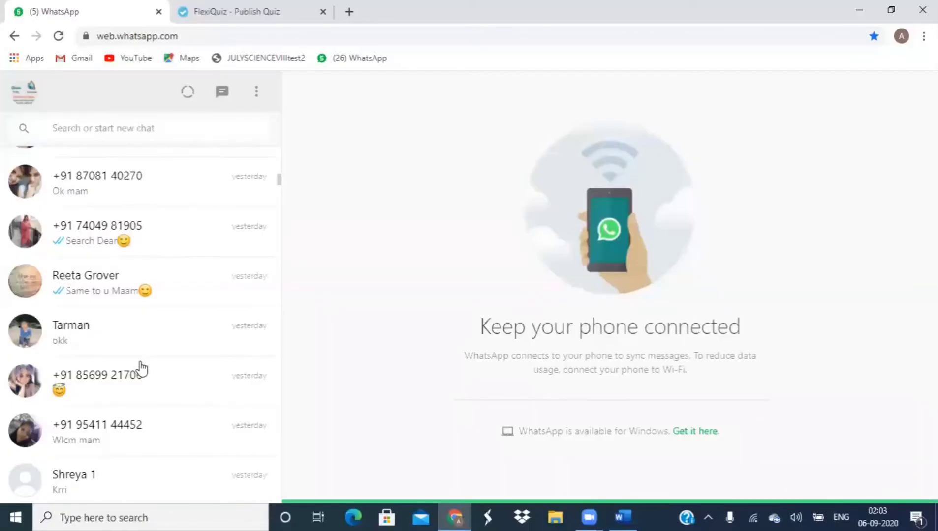
click(145, 290)
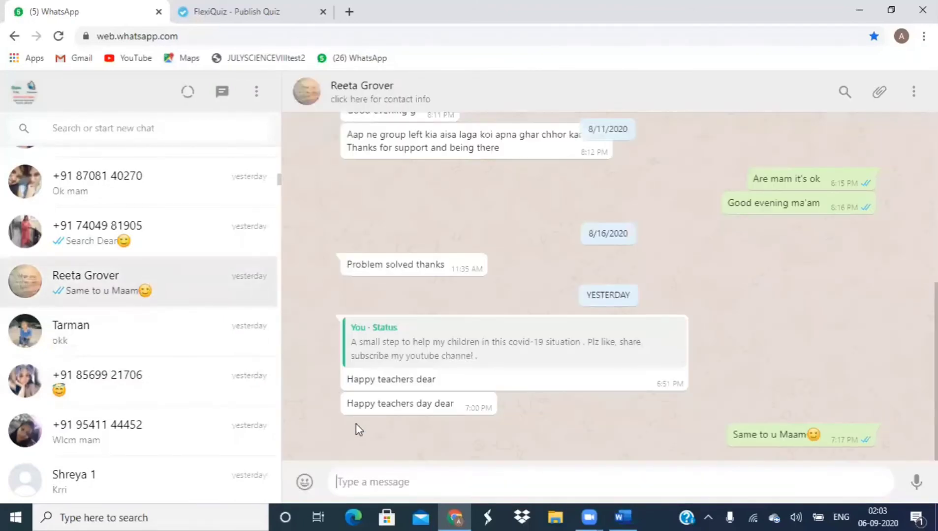
key(ctrl+v)
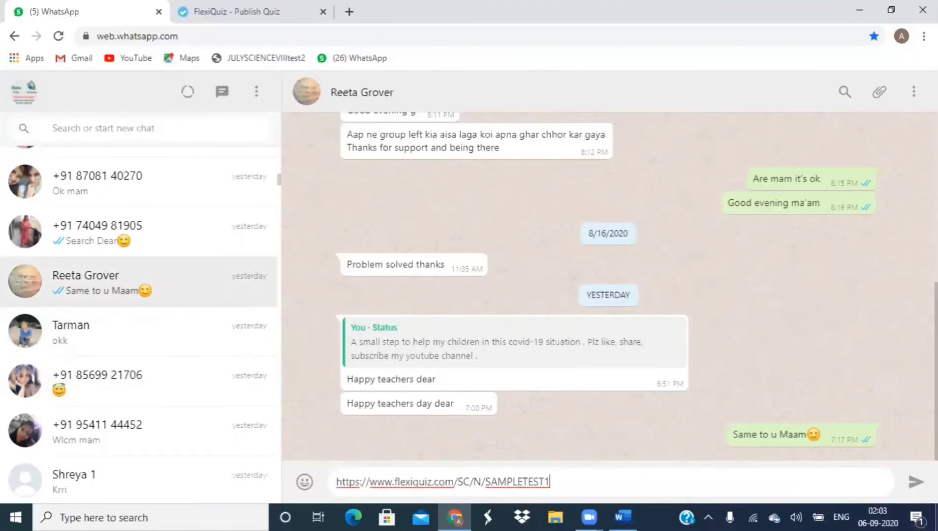
click(914, 489)
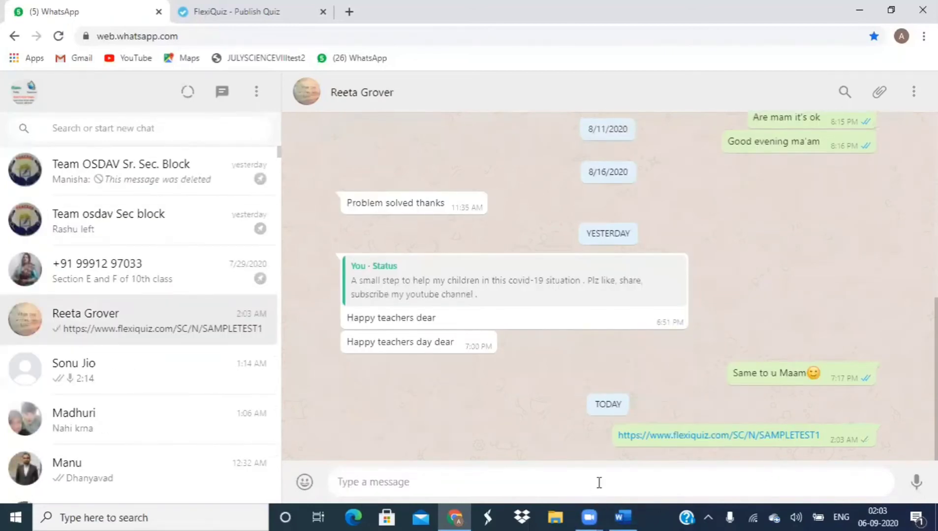
Step: Resend the link with its SAMPLE preview and open it from the chat
key(ctrl+v)
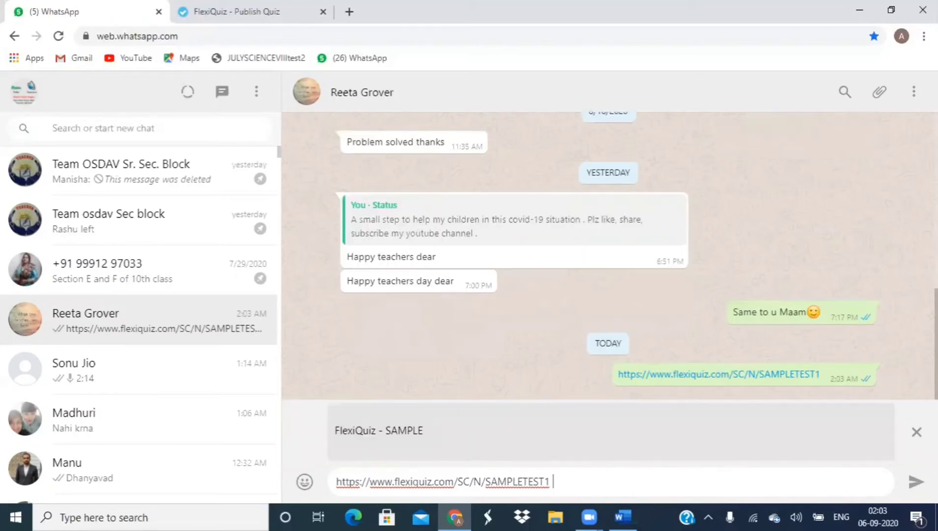
click(915, 487)
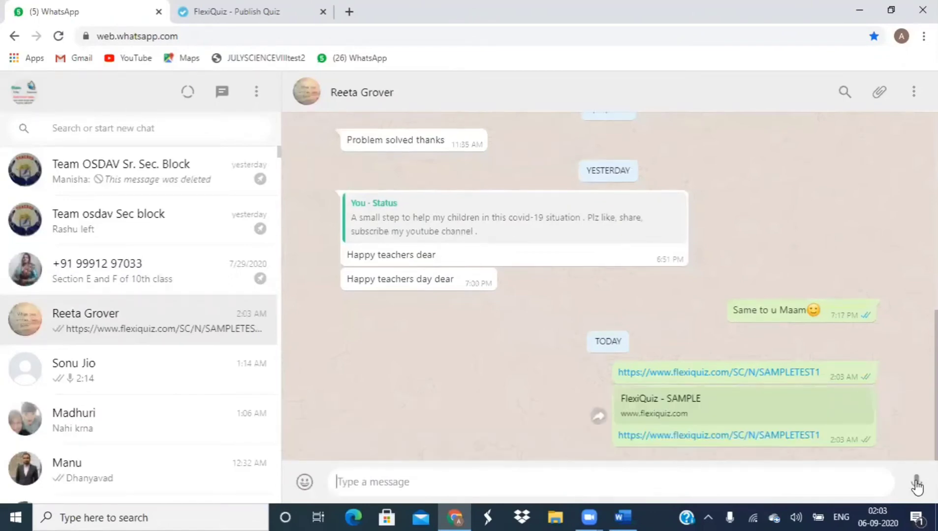
click(313, 23)
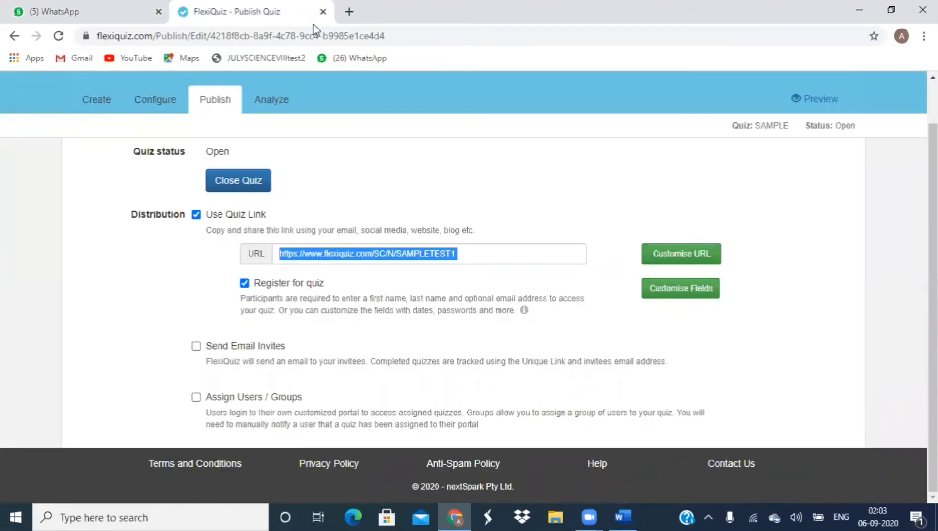
click(130, 11)
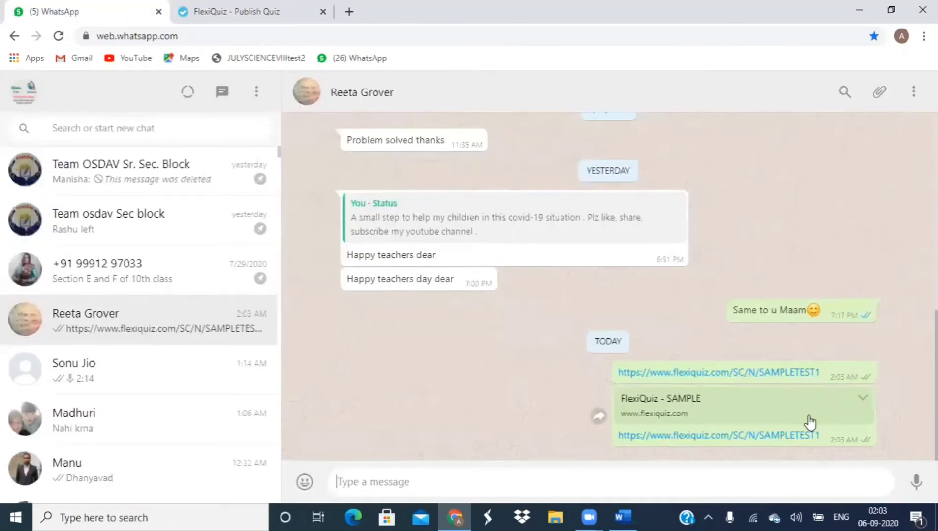
click(802, 436)
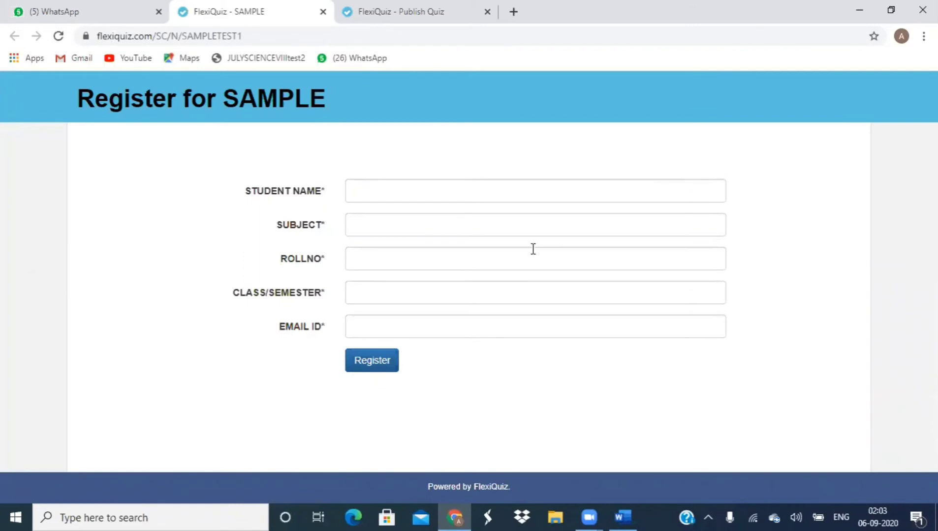
Step: Register with a student name, subject COMPUTER, a roll number, class I and an email address
click(403, 190)
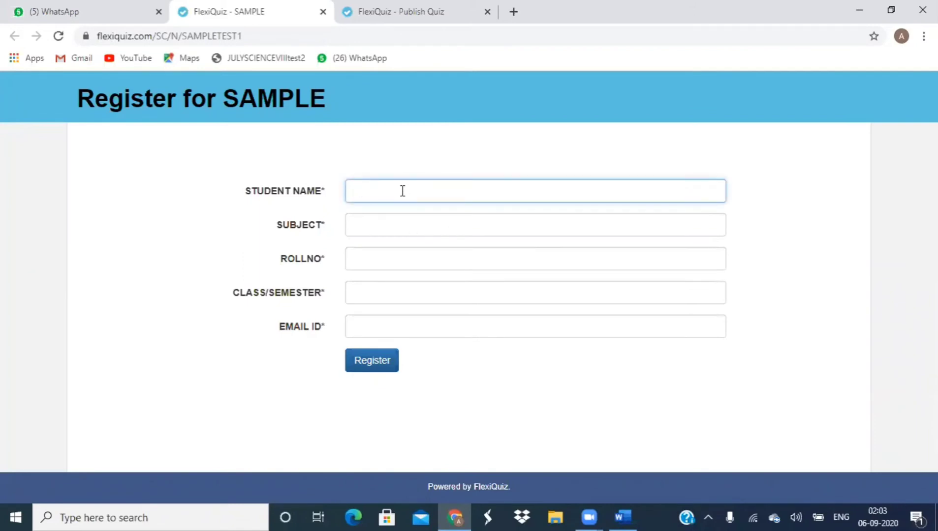
text(ANJU)
click(377, 231)
text(COMPUTER)
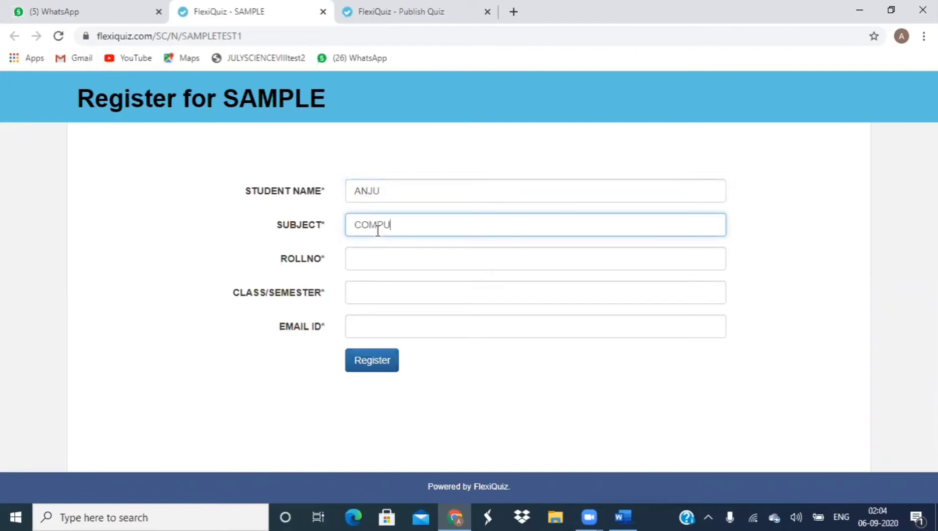
click(382, 261)
text(1234)
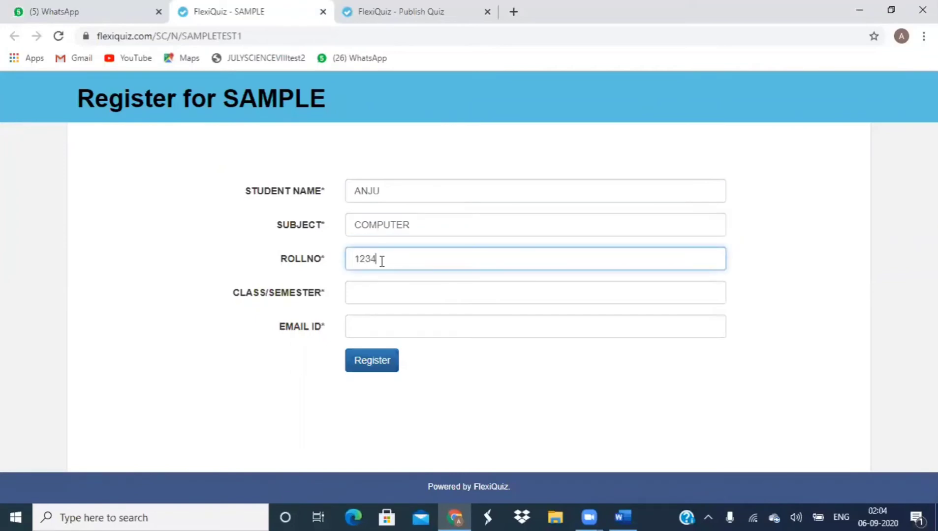
click(376, 288)
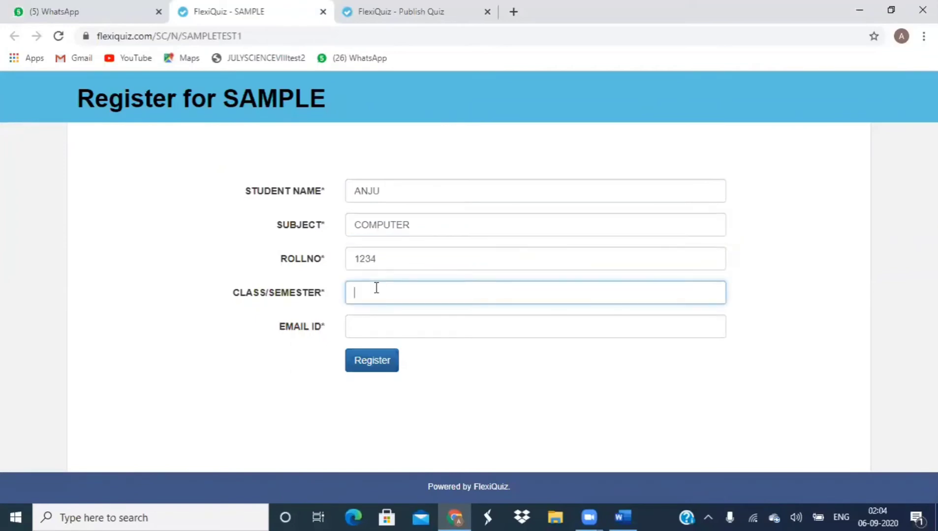
text(I)
click(376, 331)
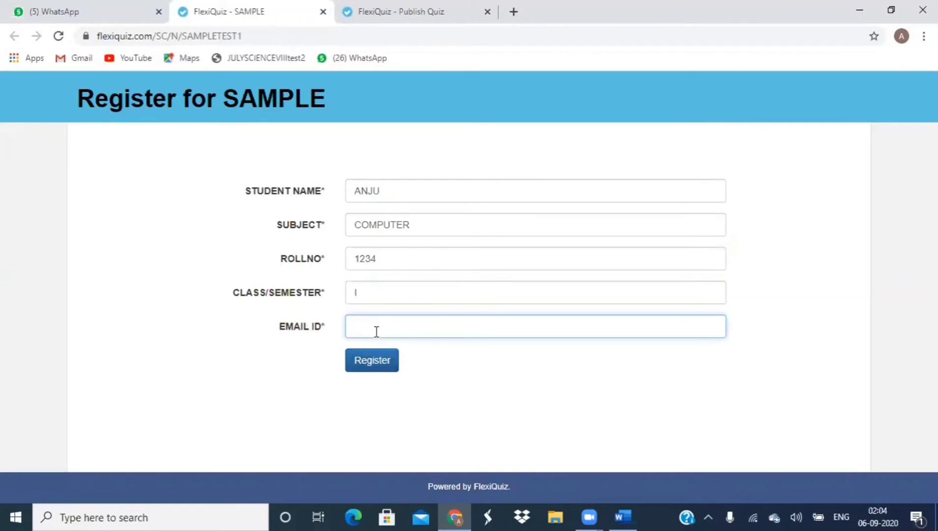
click(373, 356)
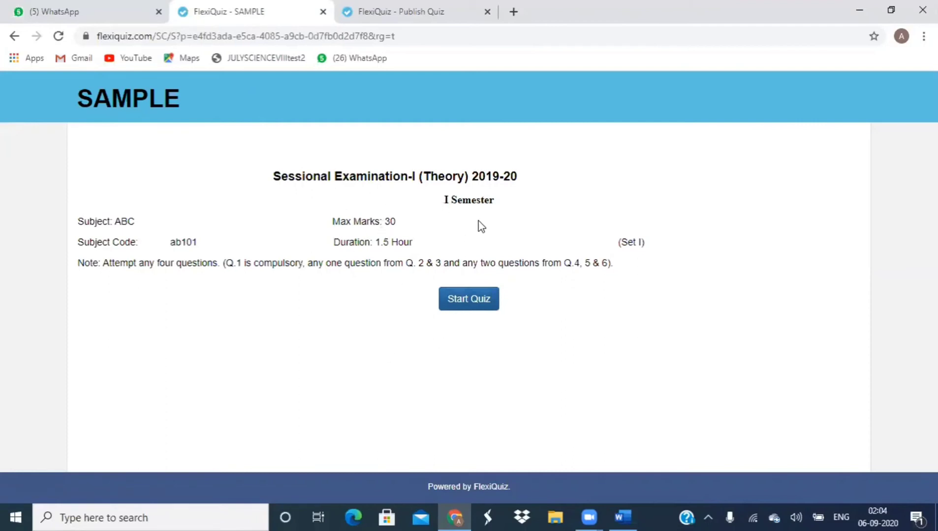
Step: Start the SAMPLE quiz from its Sessional Examination-I introduction page
click(470, 309)
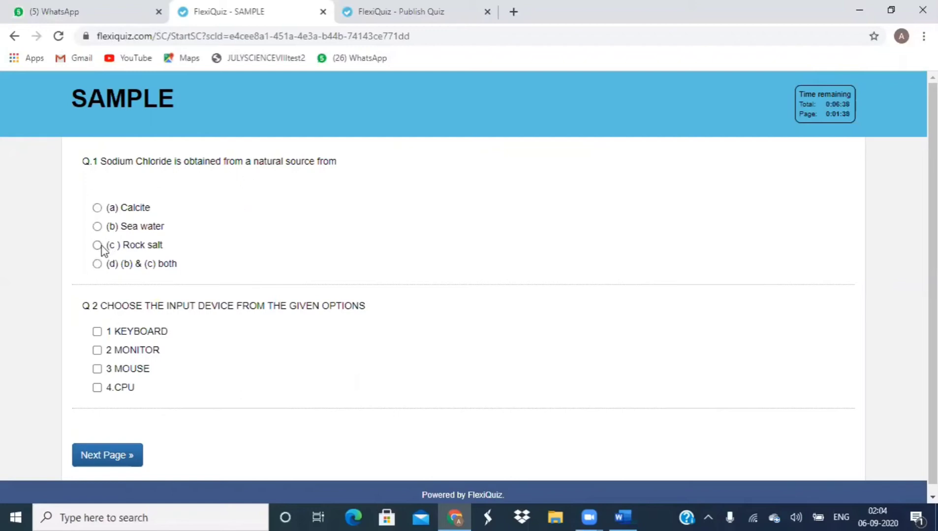
Step: Answer Q1 with option (d) and tick KEYBOARD as the input device for Q2
click(98, 265)
click(99, 334)
click(116, 458)
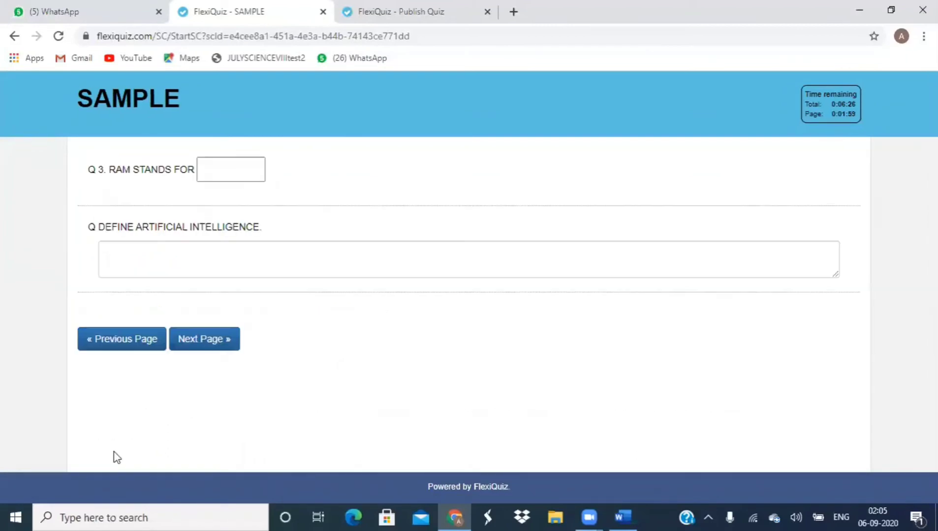
click(142, 343)
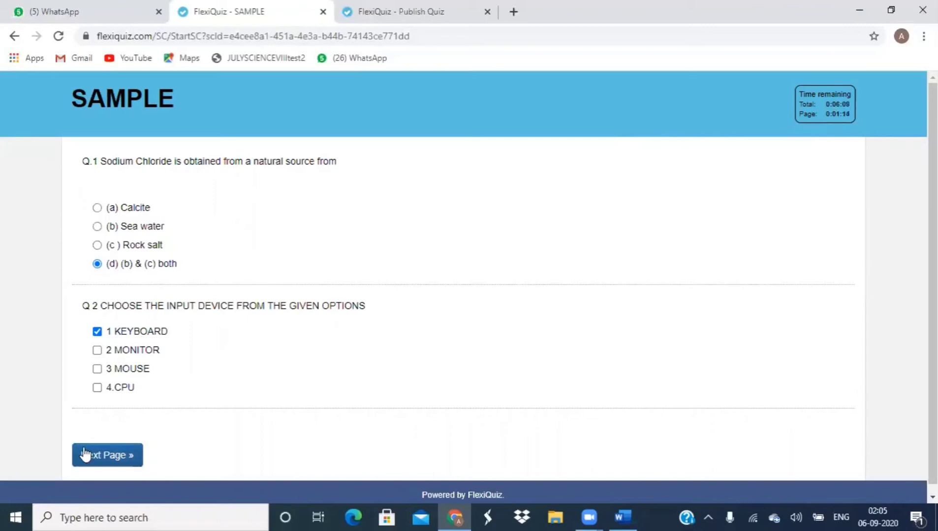
click(101, 460)
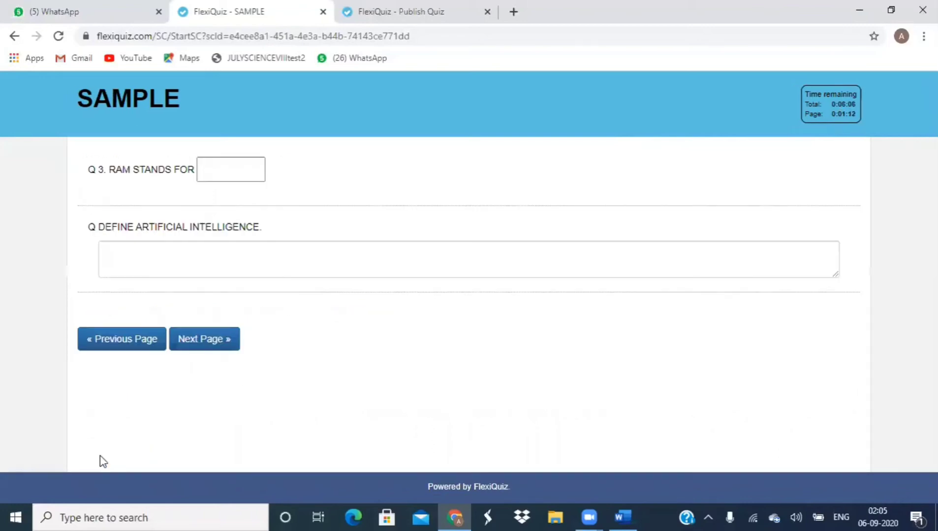
Step: Answer the RAM question with 'RANDOM access meMORY' and the AI definition with 'JHHJGHHJ'
click(204, 170)
text(R)
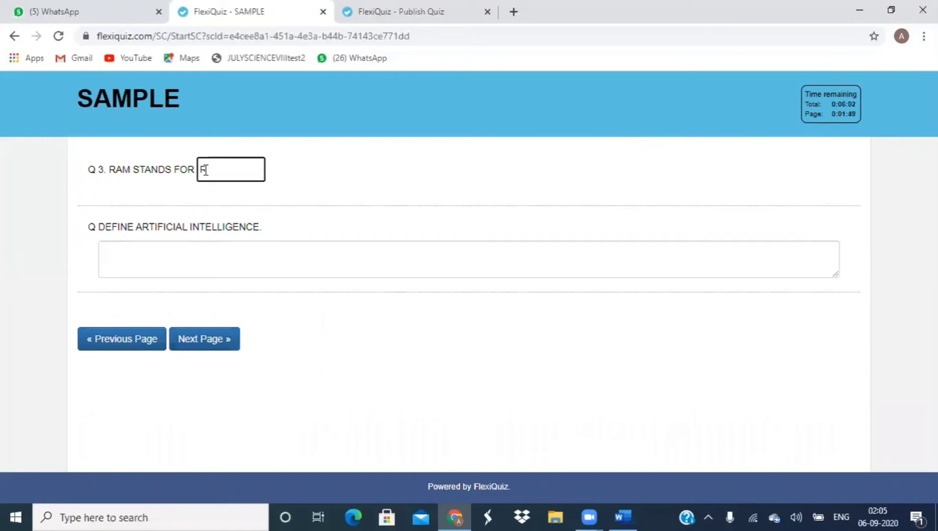
text(ANDOM access )
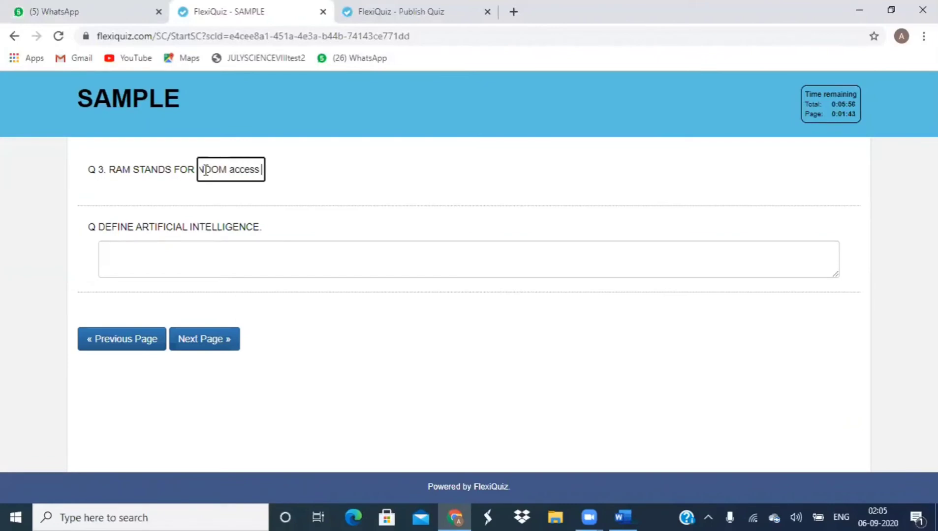
text(meMORY)
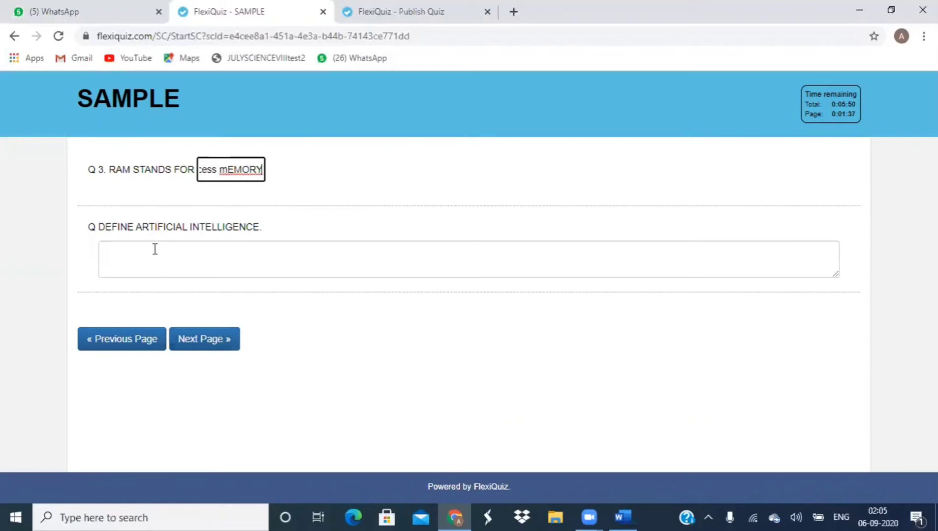
click(160, 242)
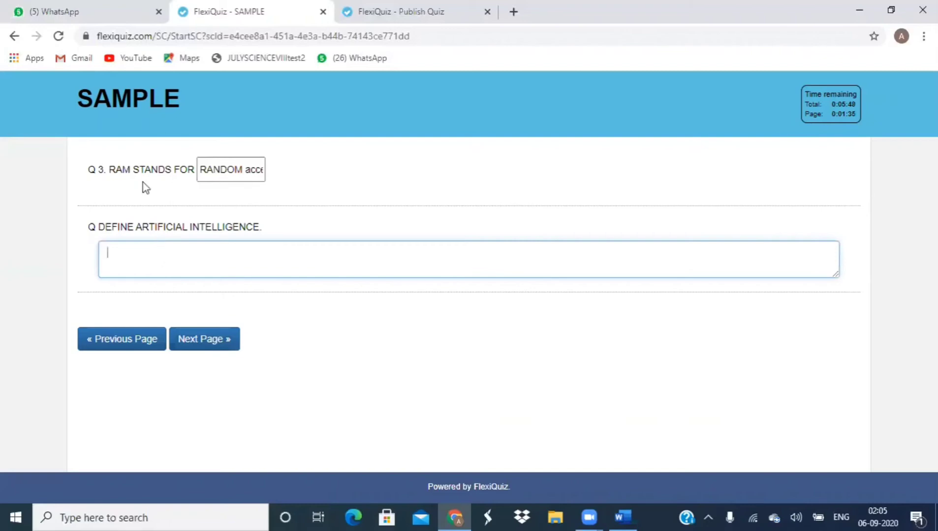
text(JHHJGHHJ)
Step: On the diagram page, type the labels 1.GSGD, 2.JKHGDS and 3KJHHK on separate lines
click(133, 340)
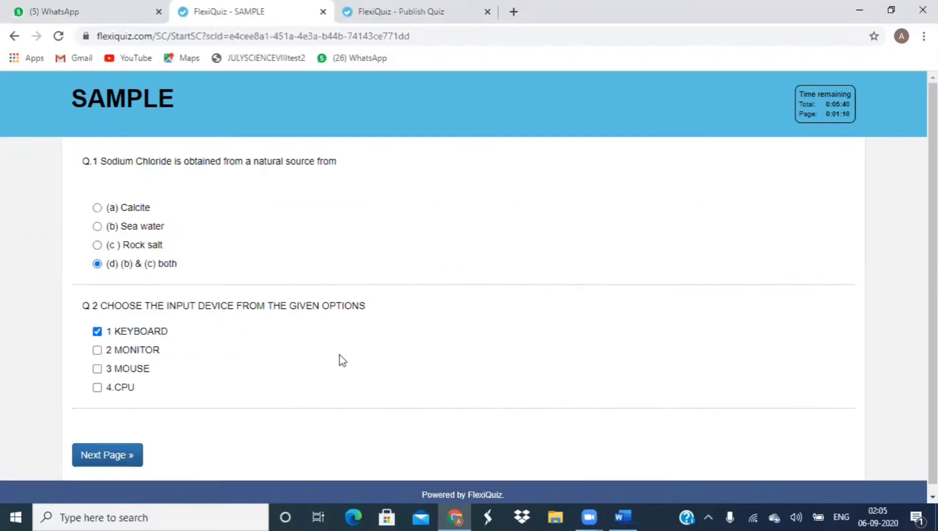
click(121, 461)
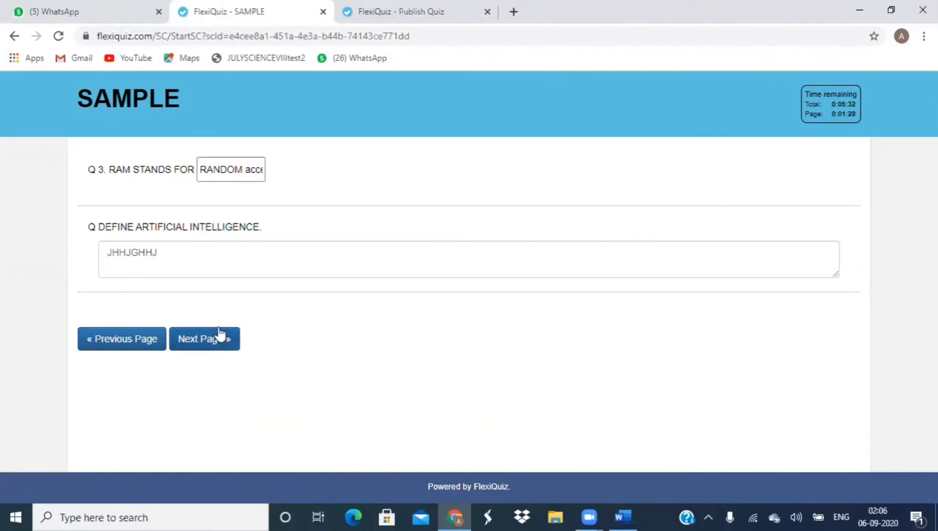
click(216, 336)
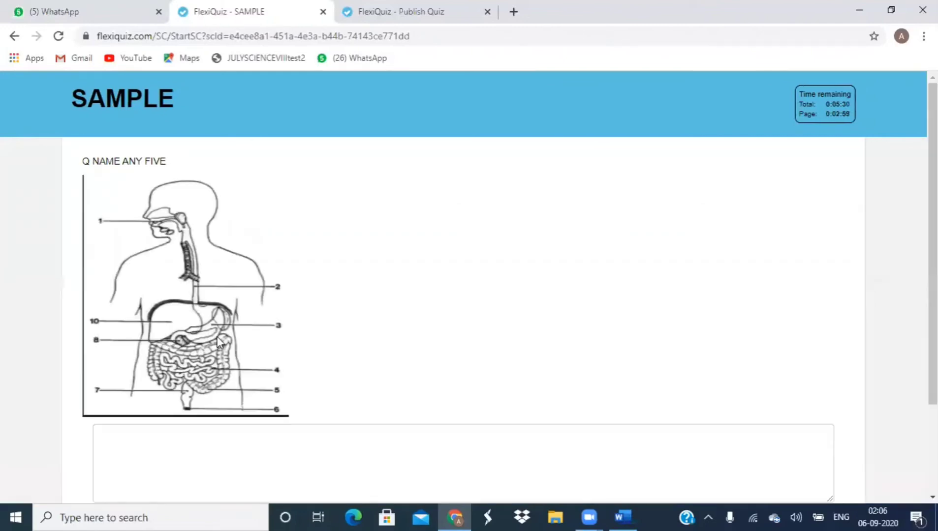
scroll(219, 341, down, 3)
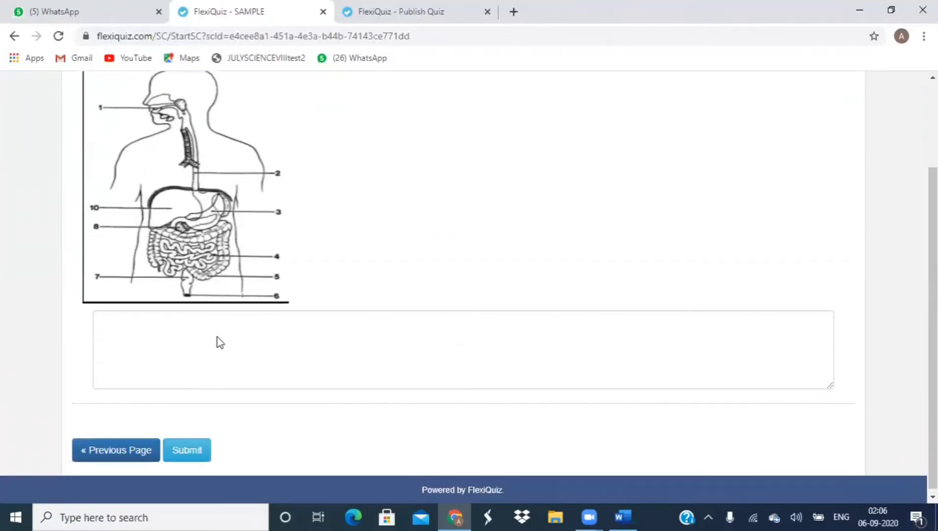
click(107, 330)
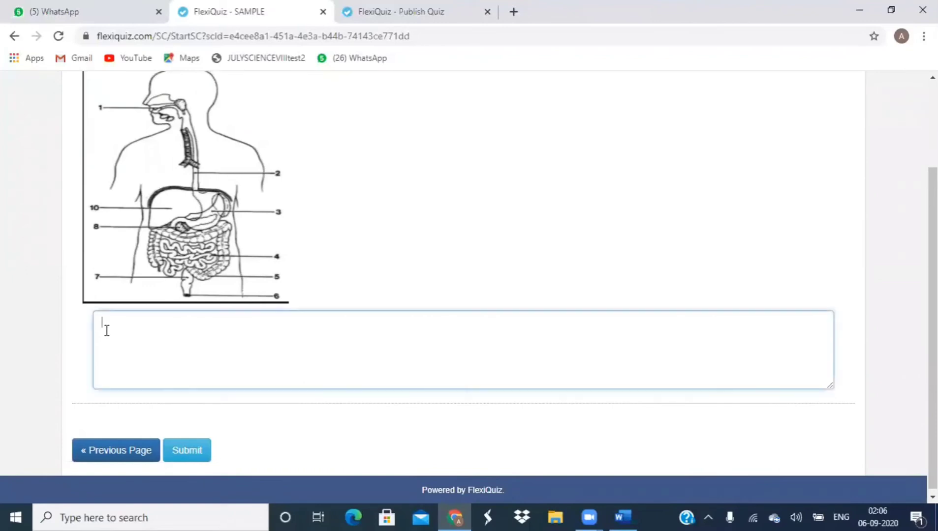
text(1.GSGD)
key(Return)
text(2.JKHGDS)
key(Return)
text(3KJHHK)
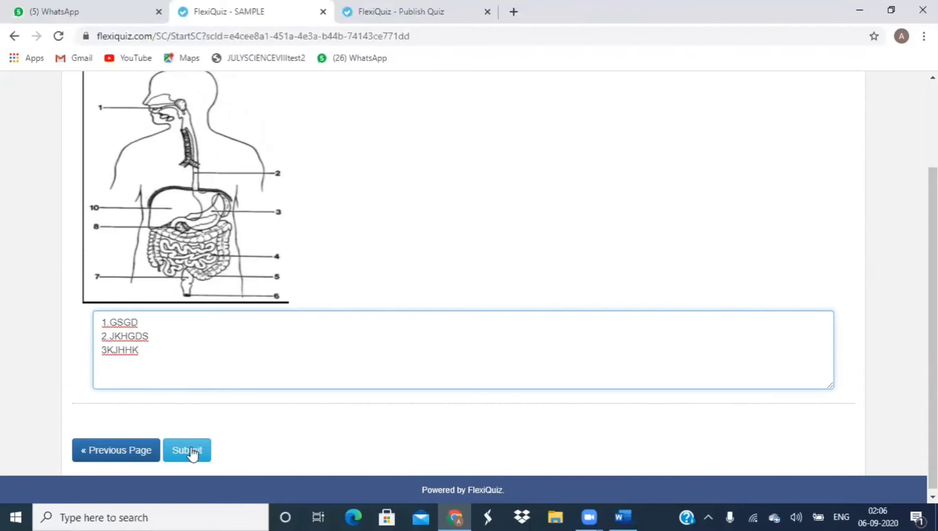
click(123, 448)
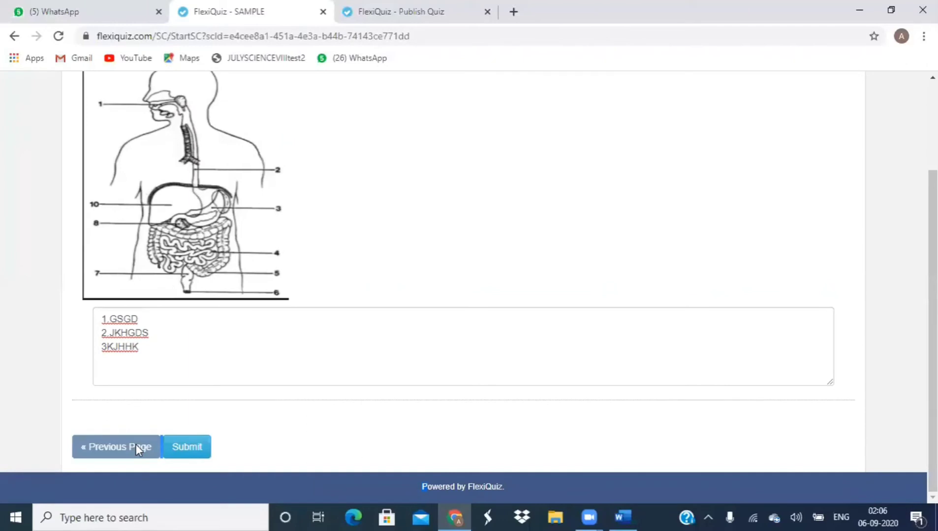
Step: Page back through the RAM, AI and diagram answers, then press Submit to raise the confirmation prompt
click(135, 448)
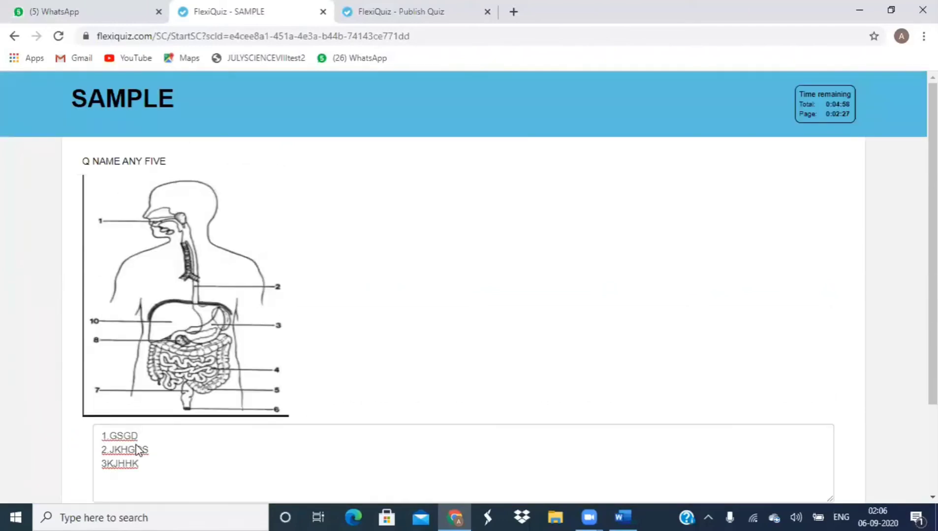
key(ctrl+a)
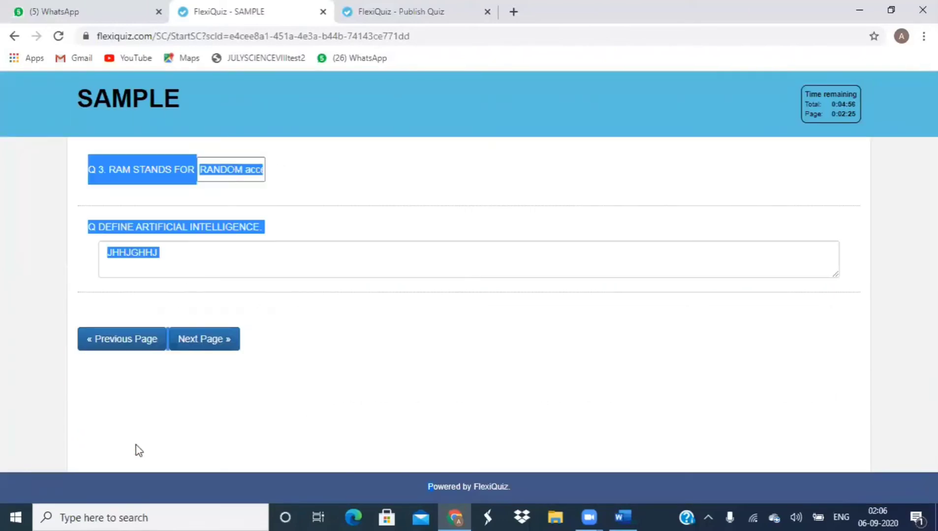
click(136, 347)
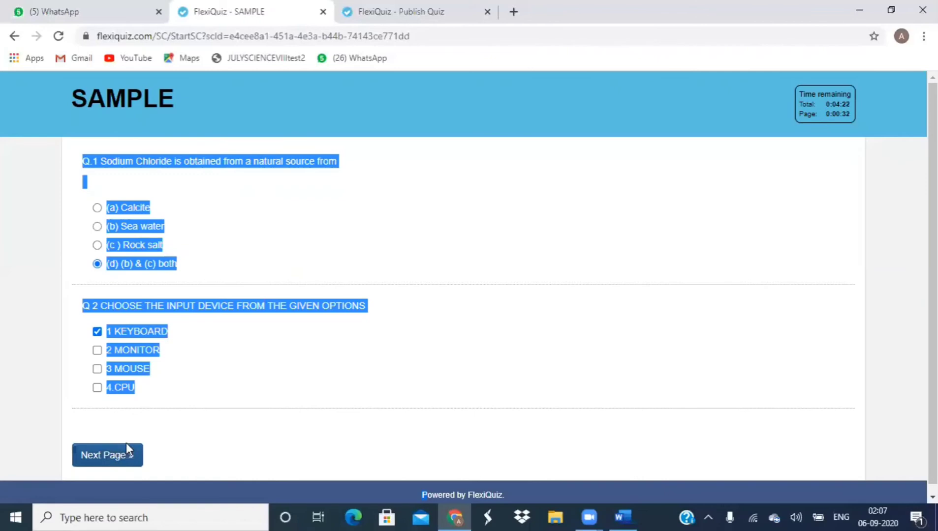
click(200, 340)
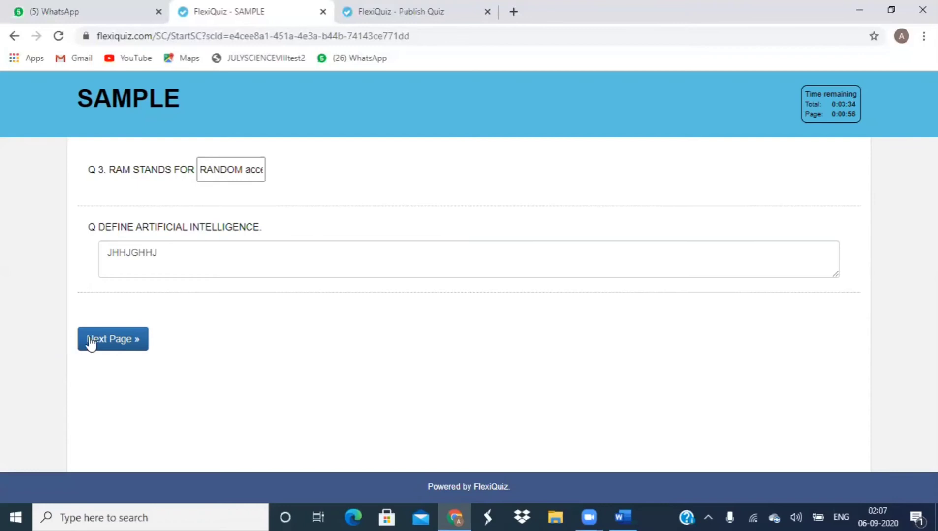
click(129, 344)
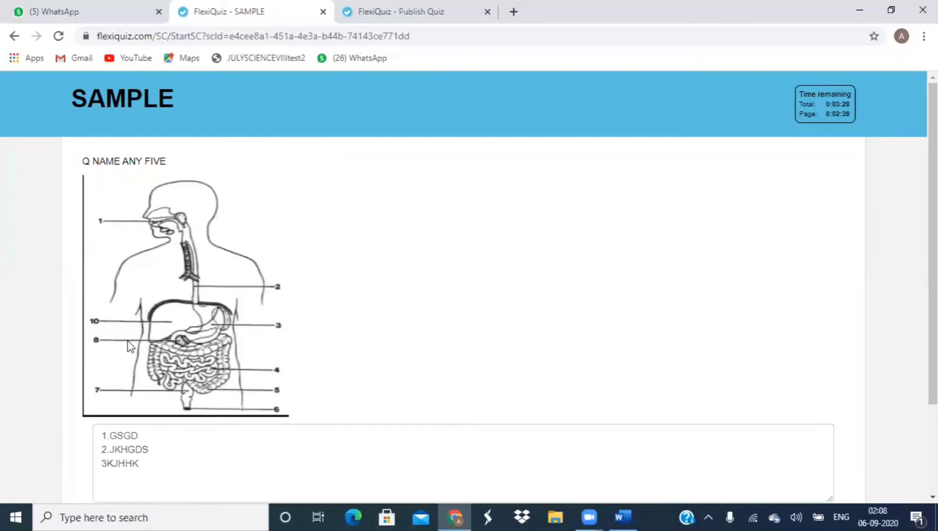
scroll(129, 345, down, 3)
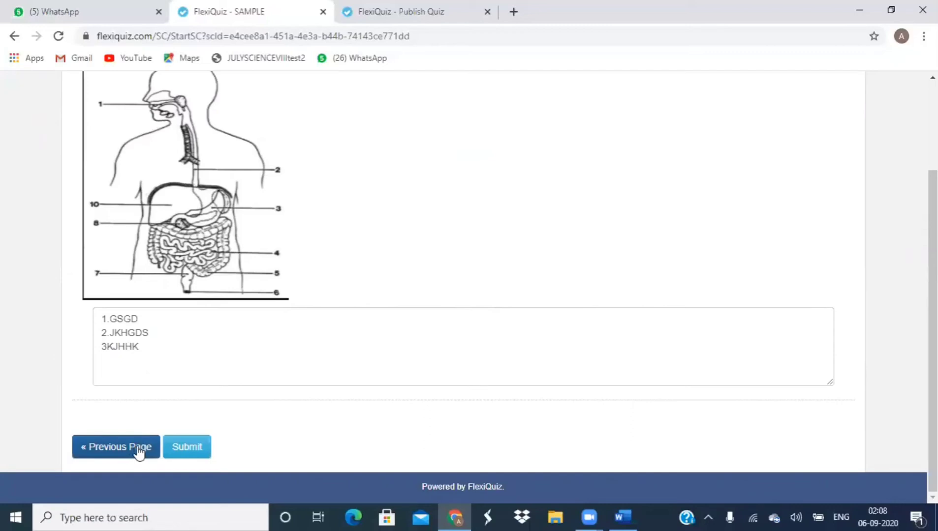
click(190, 447)
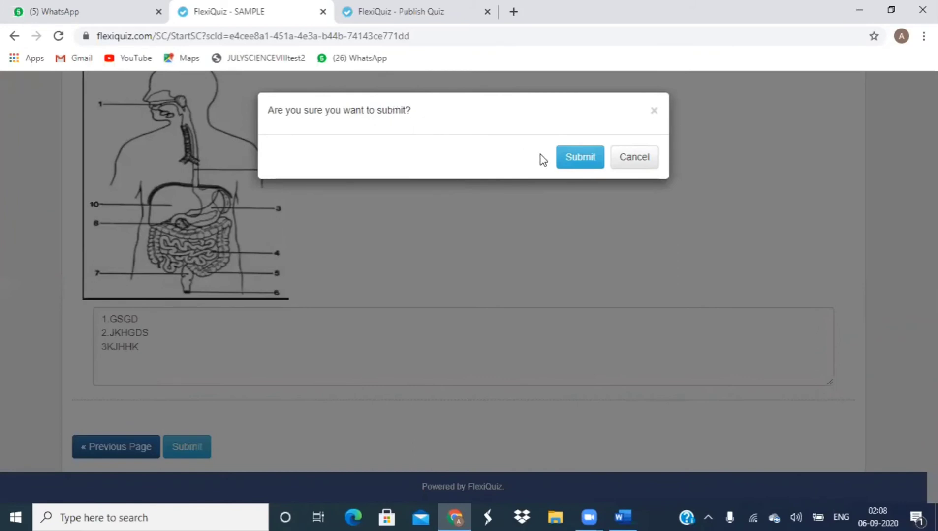
Step: Confirm submitting the SAMPLE quiz and go back to the Publish Quiz tab
click(585, 158)
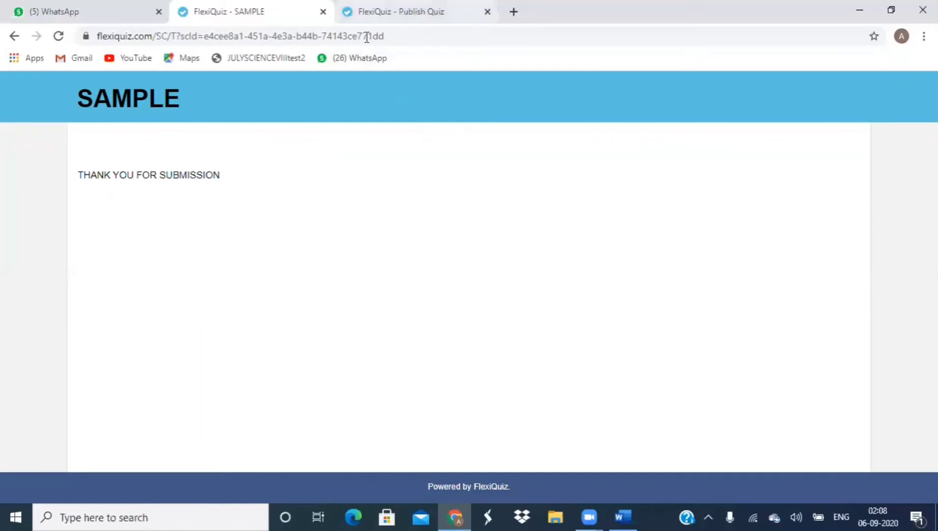
key(ctrl+Tab)
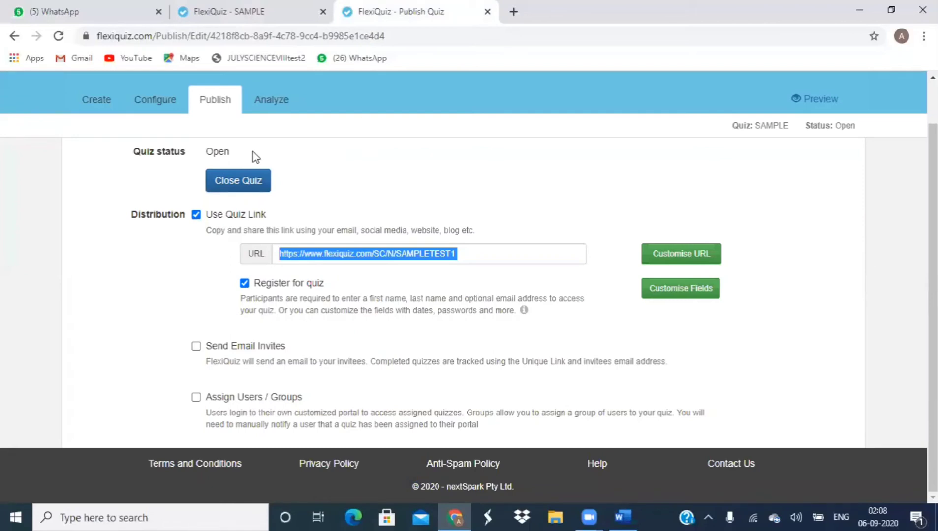
Step: Open Analyze to see the single 3 / 4 (75%) submission and open its action menu
click(276, 101)
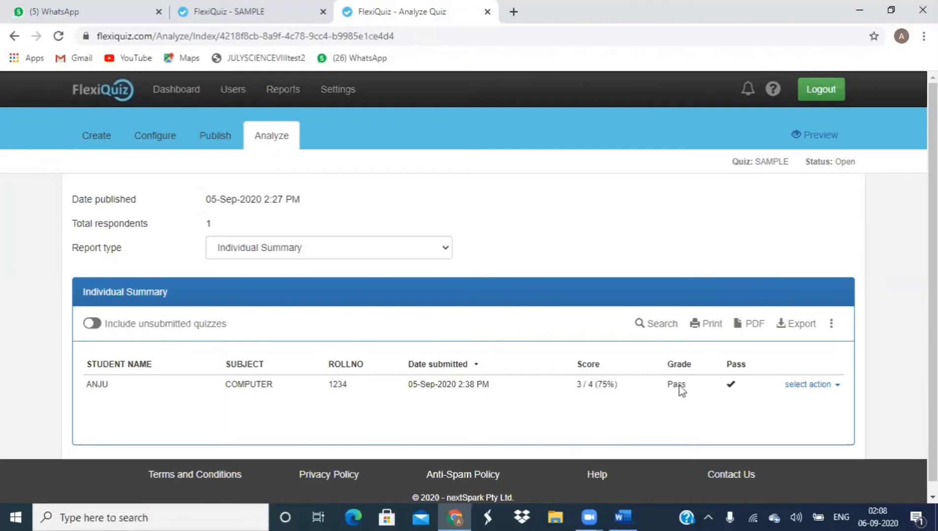
click(837, 386)
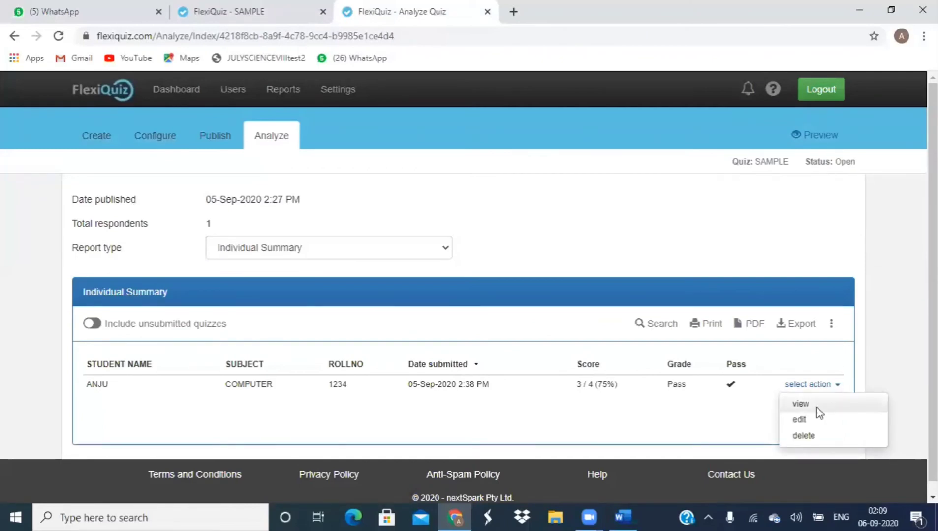
Step: View the submission's responses and scroll down to the ungraded 'Define Artificial Intelligence' answer
click(816, 406)
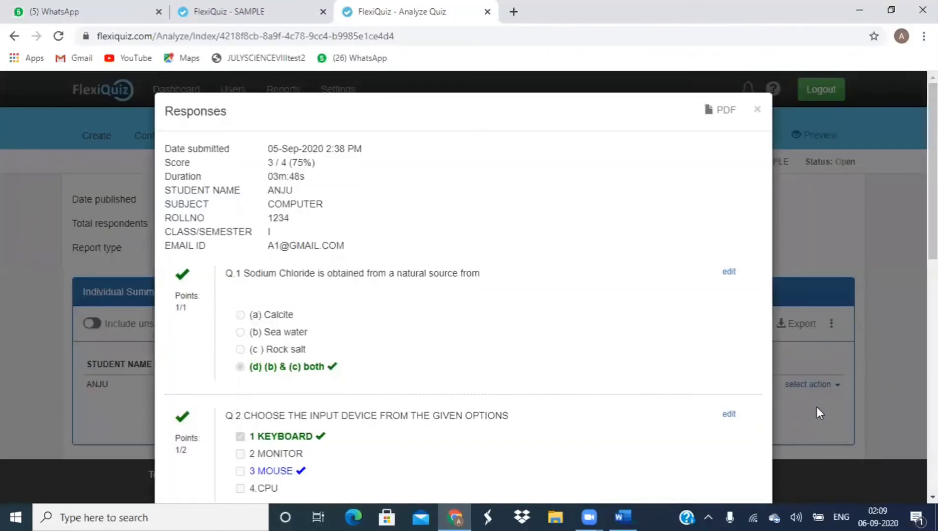
scroll(816, 406, down, 6)
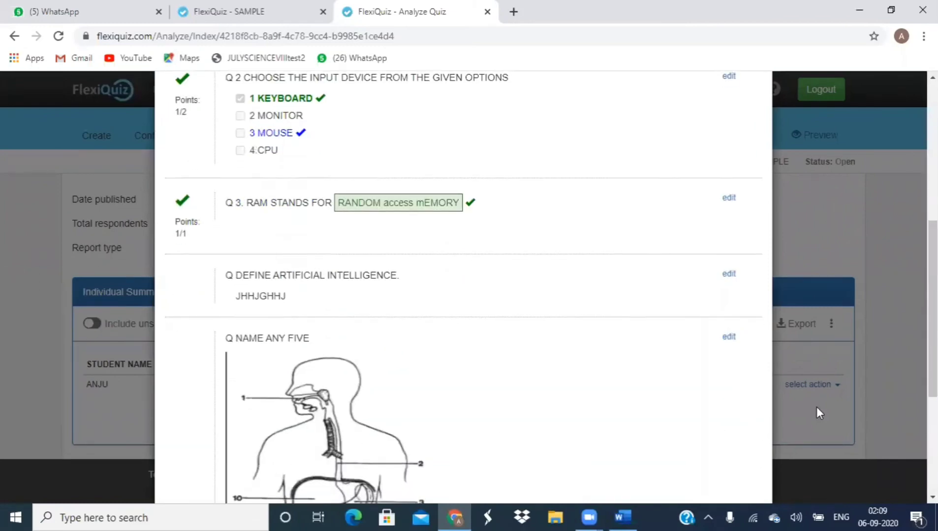
scroll(816, 406, down, 1)
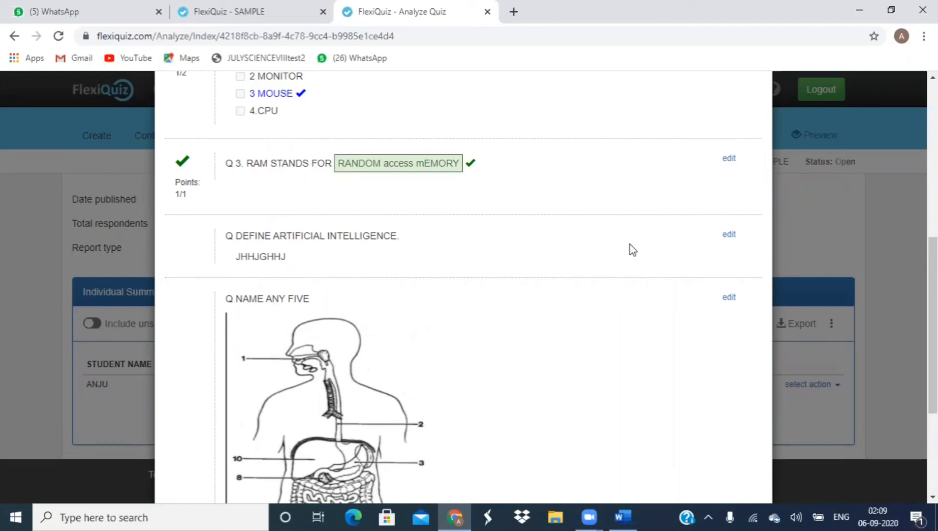
Step: Grade the Define Artificial Intelligence answer 1 point out of 2 available and save
click(727, 236)
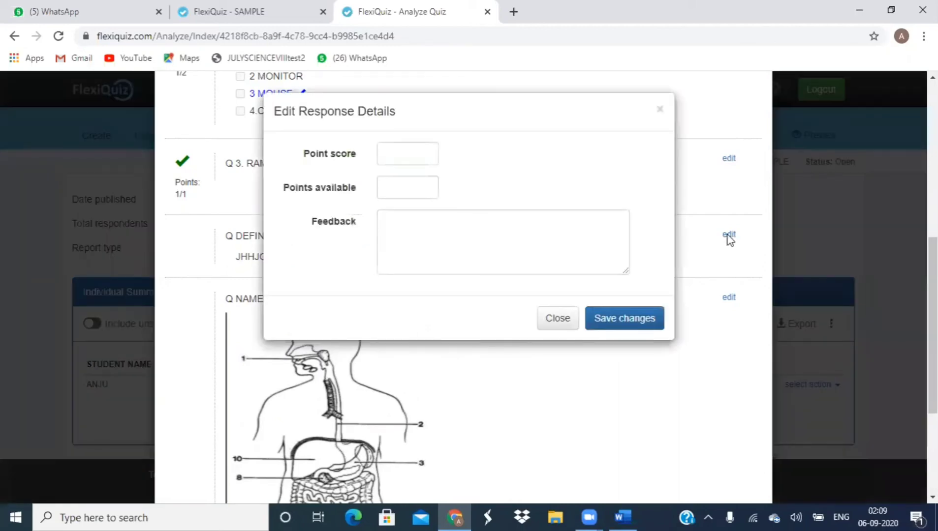
click(424, 153)
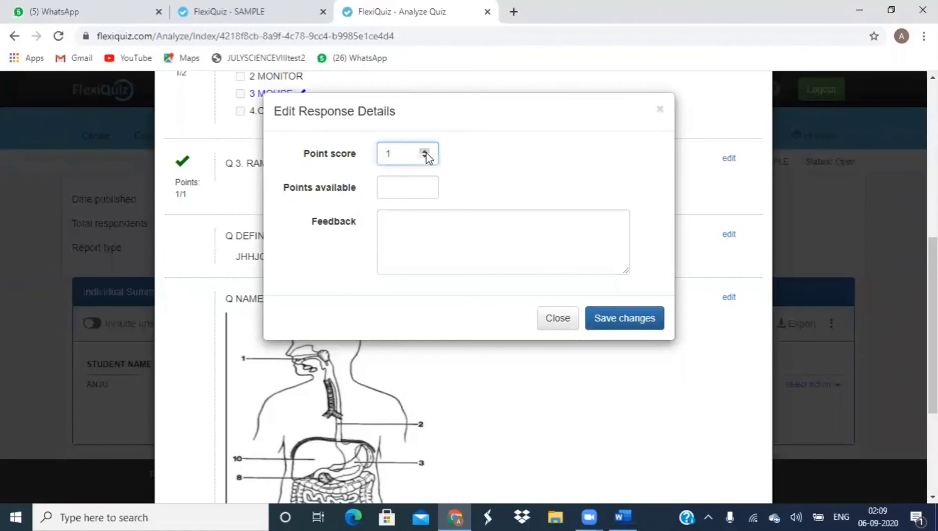
click(425, 187)
click(425, 187)
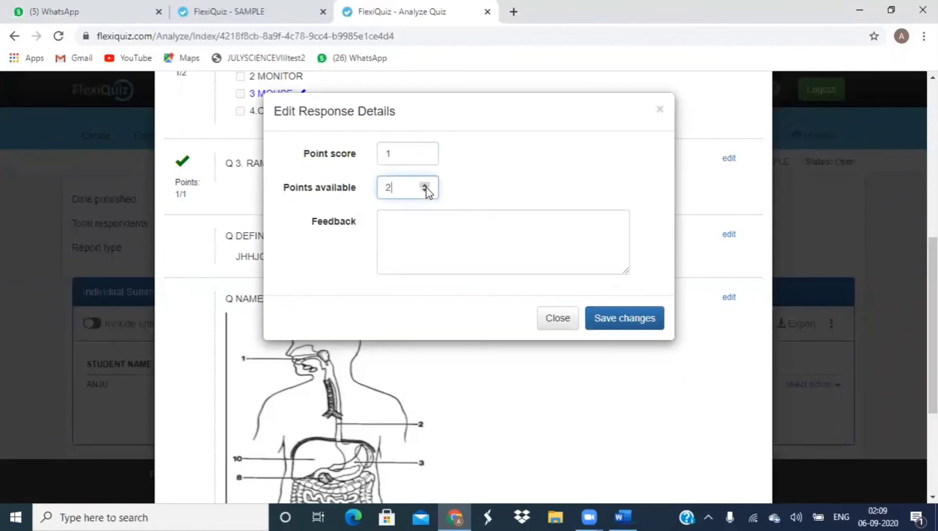
click(607, 320)
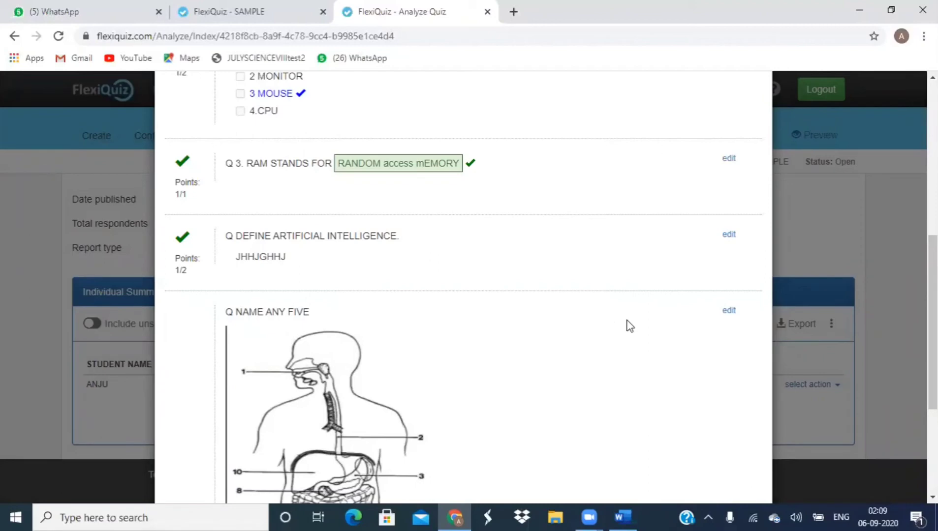
Step: Grade the Name Any Five answer 1.5 points out of 3 available and save
click(730, 311)
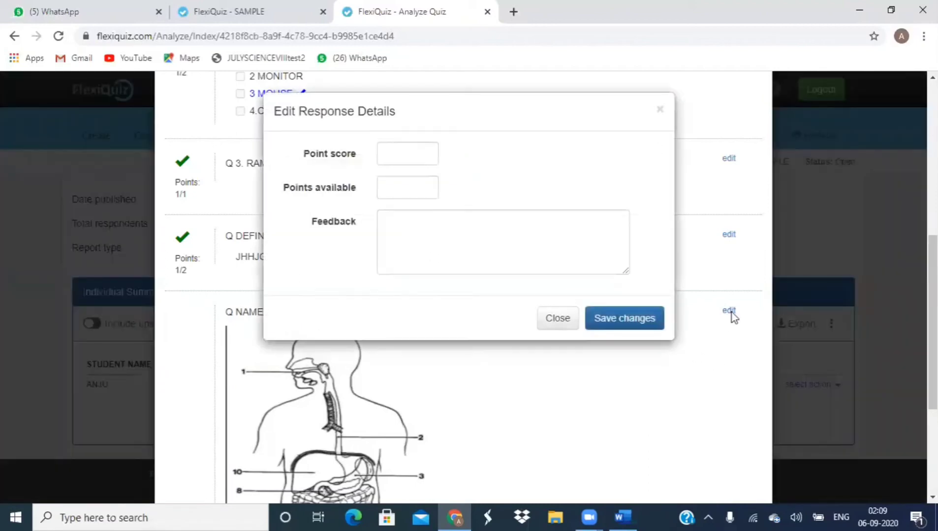
click(409, 157)
text(1.5)
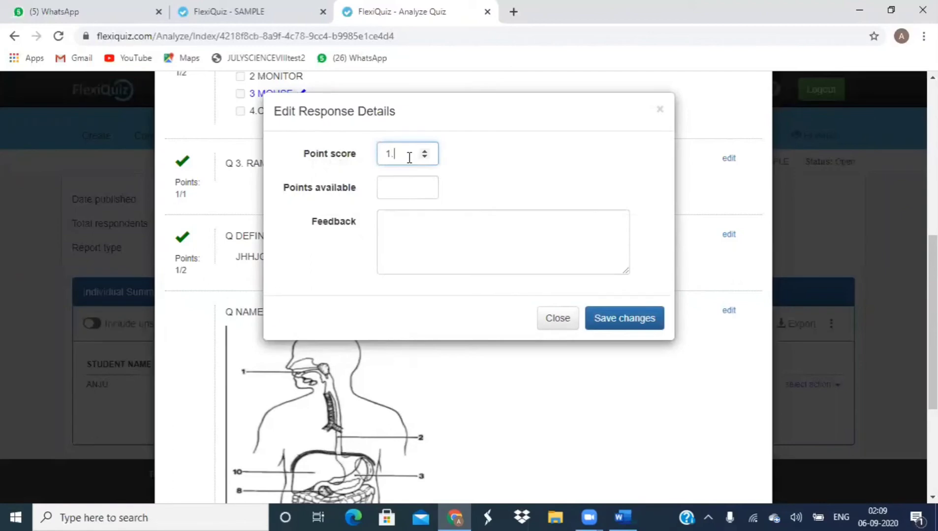
click(424, 187)
text(3)
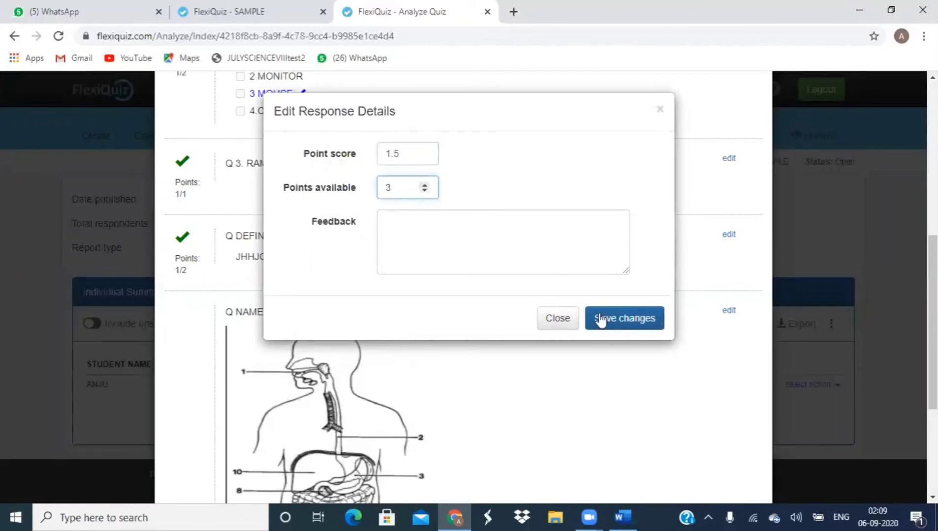
click(621, 319)
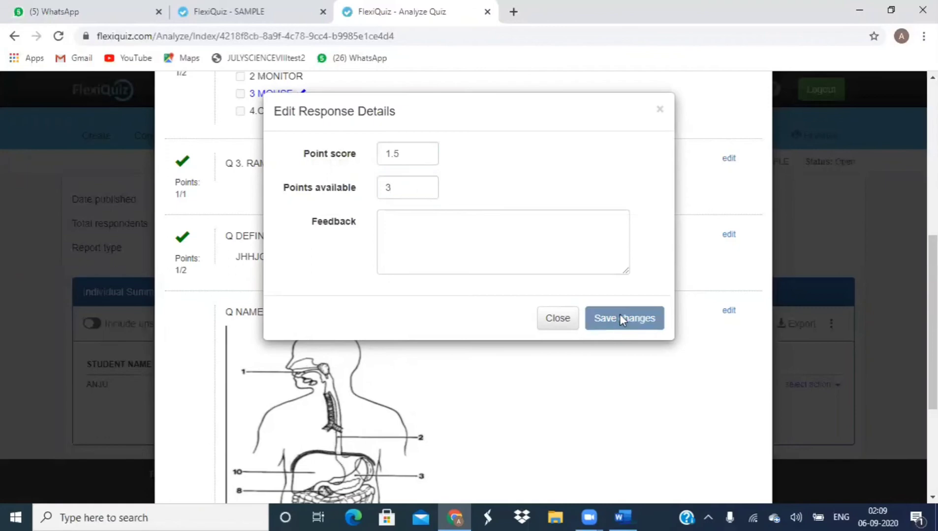
scroll(622, 320, down, 4)
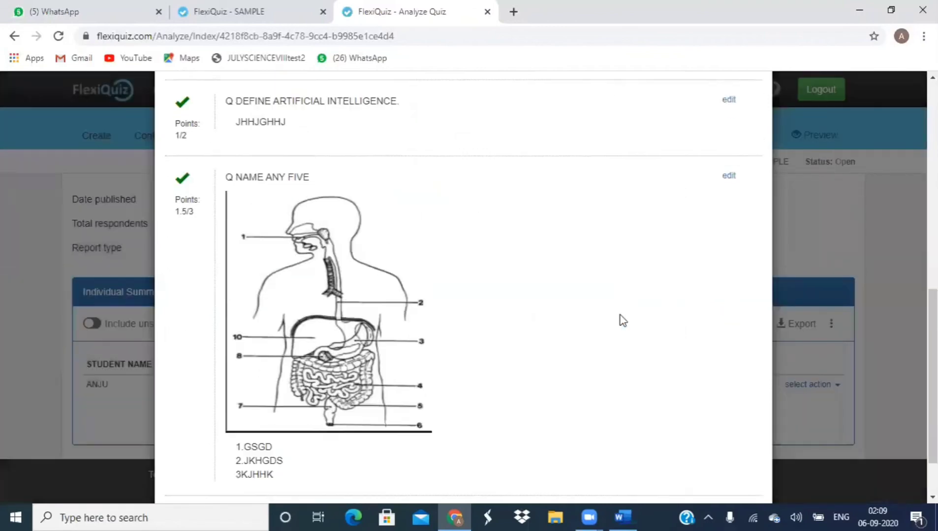
scroll(622, 321, up, 3)
scroll(623, 320, down, 1)
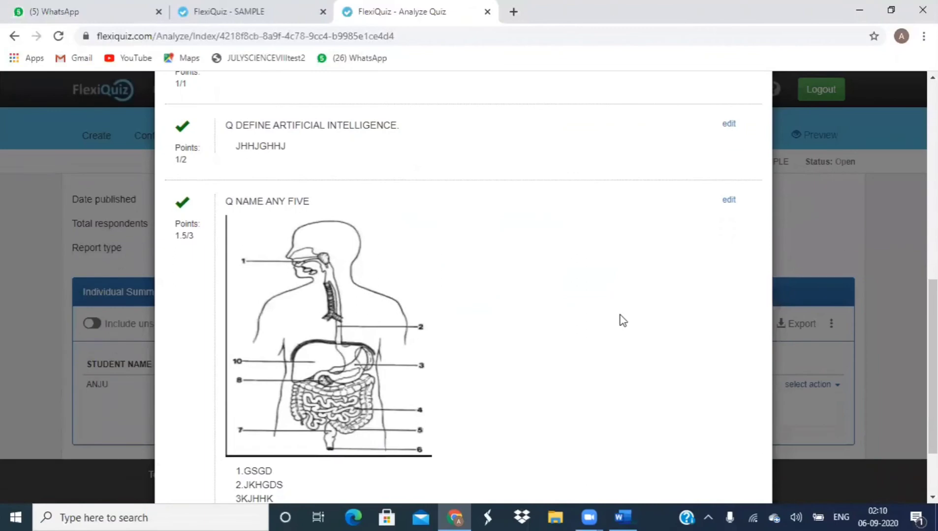
scroll(622, 321, up, 6)
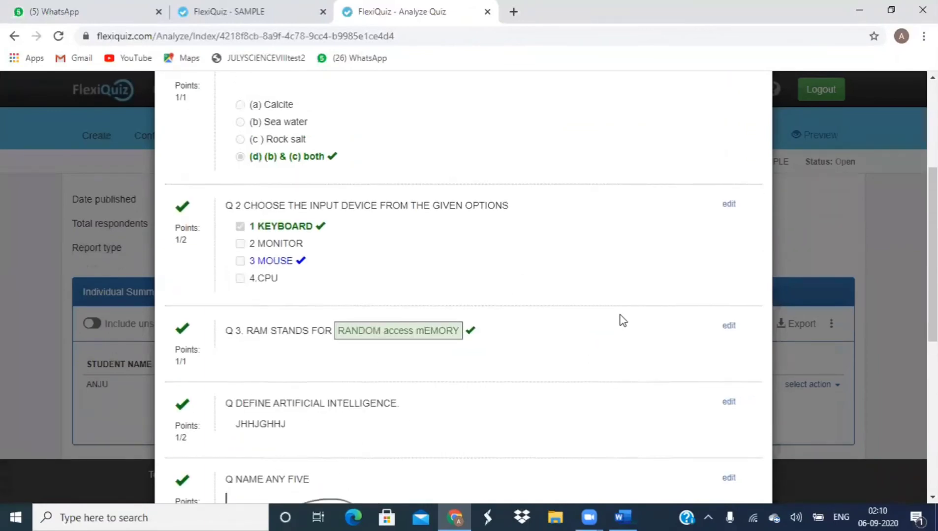
scroll(622, 321, up, 1)
scroll(623, 321, up, 1)
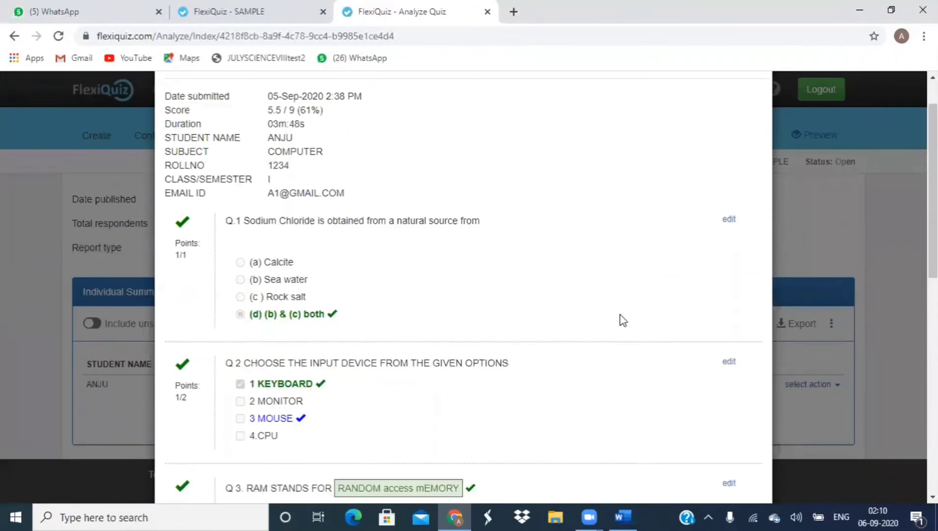
scroll(622, 320, up, 1)
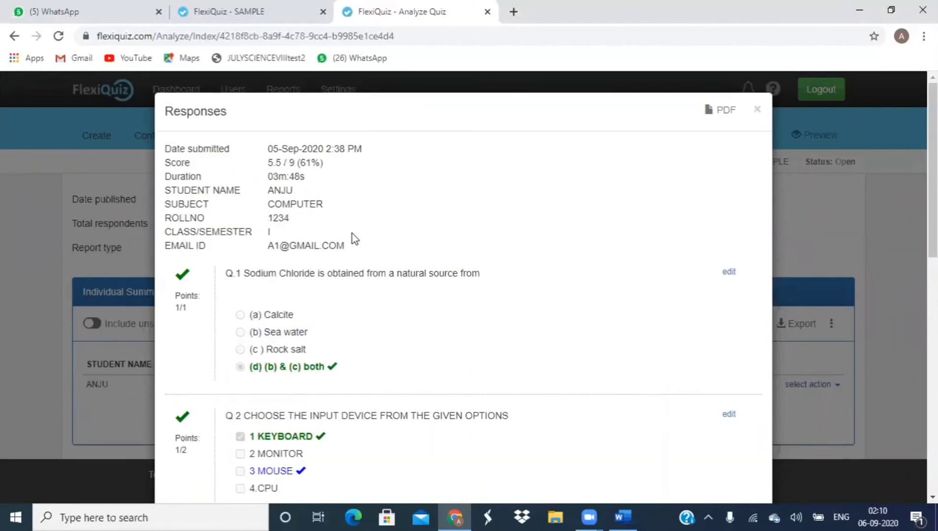
scroll(351, 233, down, 3)
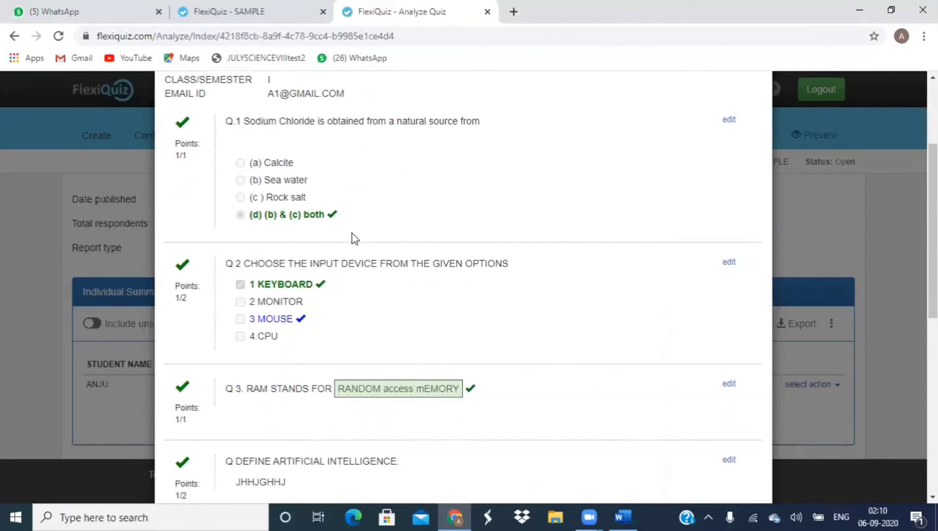
scroll(352, 234, down, 1)
scroll(351, 234, down, 2)
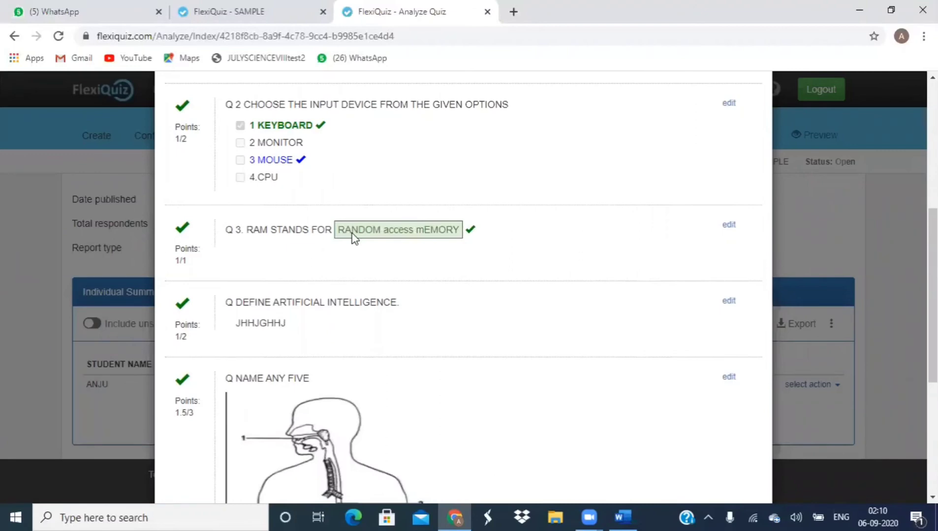
scroll(353, 235, down, 3)
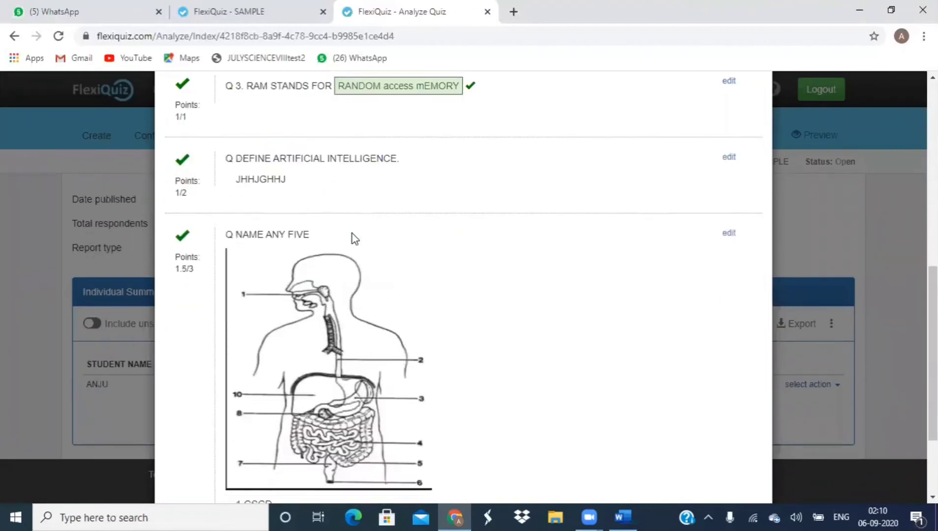
scroll(351, 233, up, 10)
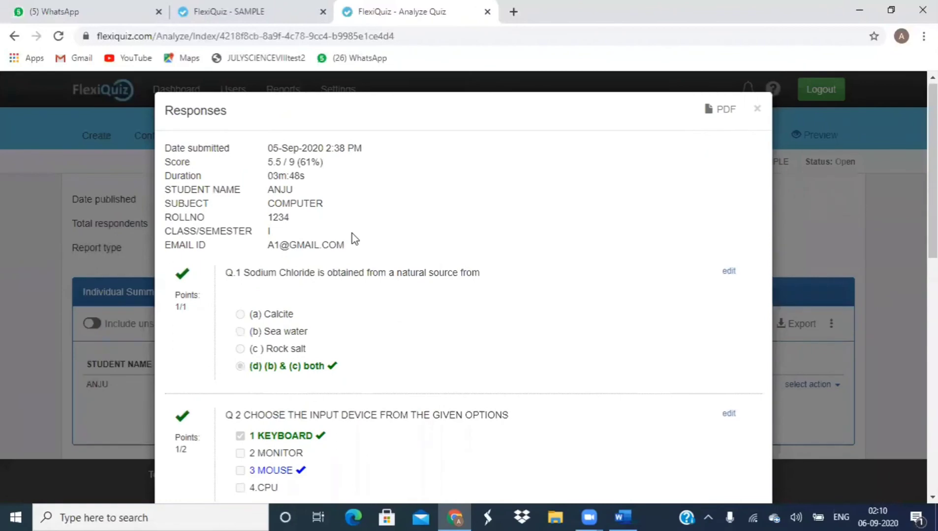
scroll(351, 233, down, 2)
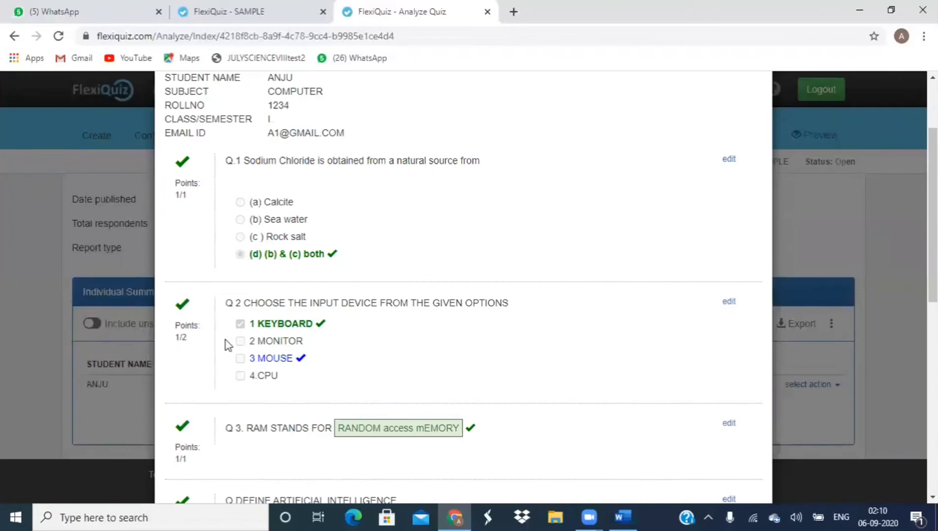
scroll(261, 347, down, 10)
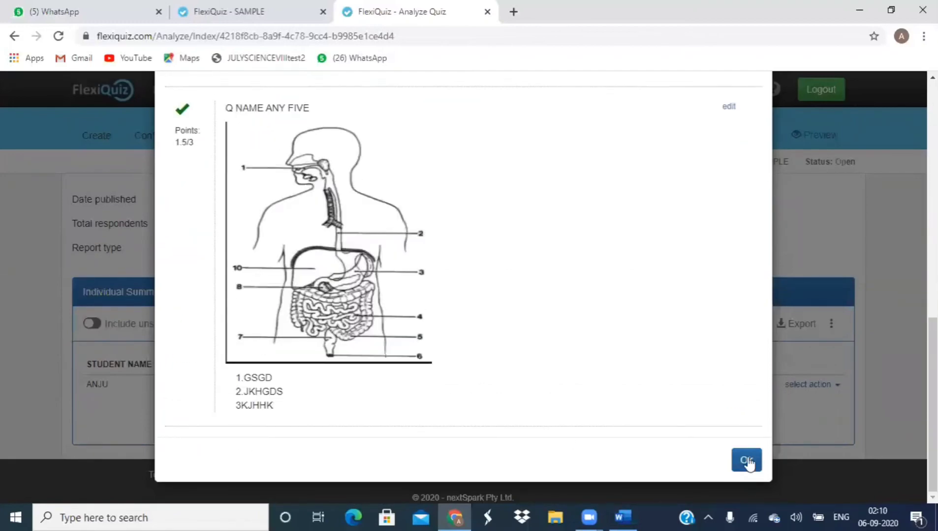
Step: Export the Individual Summary to Excel with 'Include unsubmitted quizzes' turned on
click(755, 461)
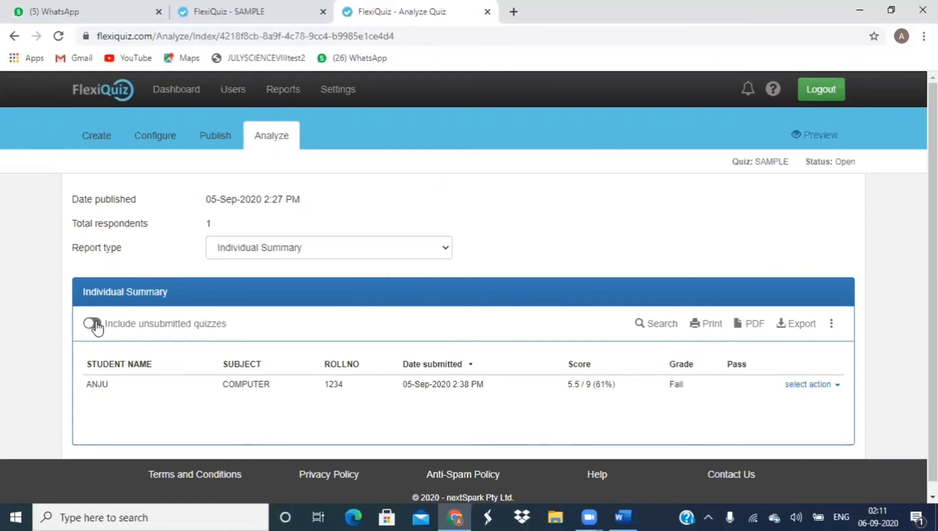
click(97, 326)
click(804, 326)
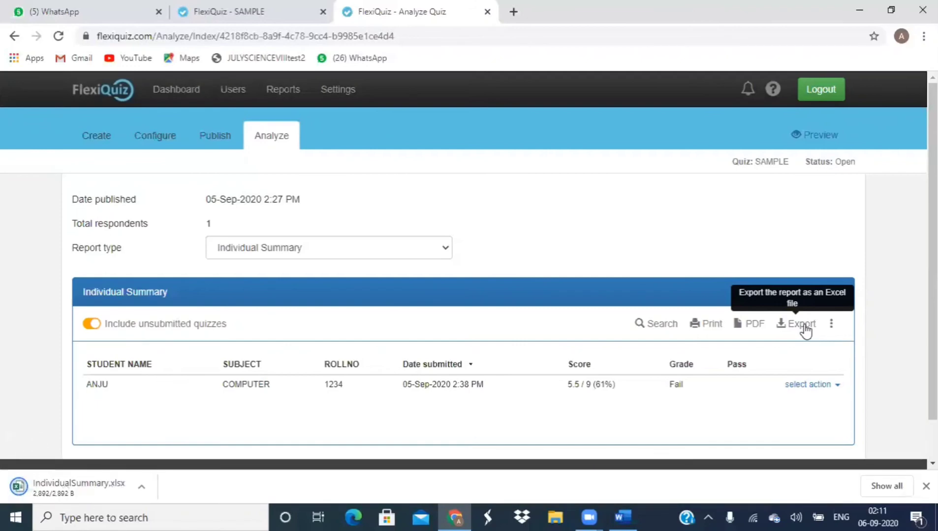
Step: Open the downloaded IndividualSummary.xlsx, set spreadsheets to always open, and show the downloads list
click(142, 490)
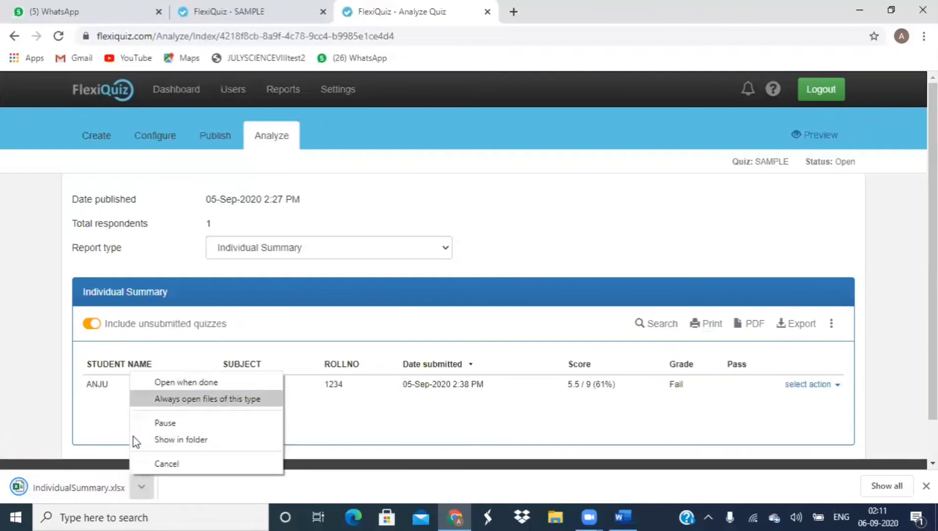
click(98, 486)
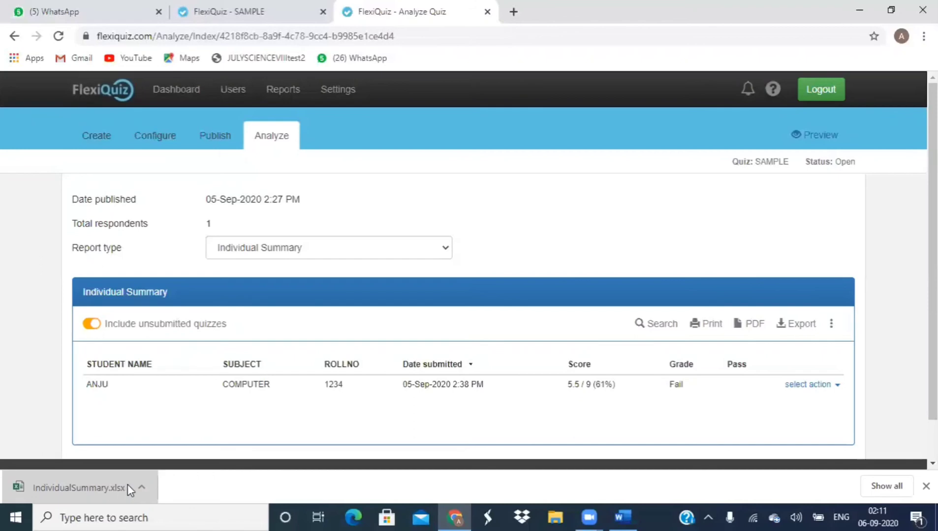
click(132, 487)
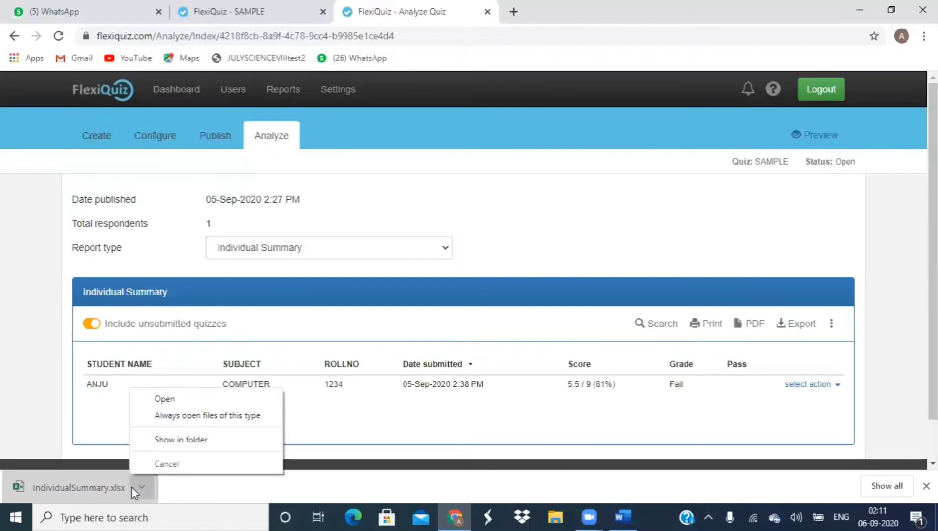
click(154, 415)
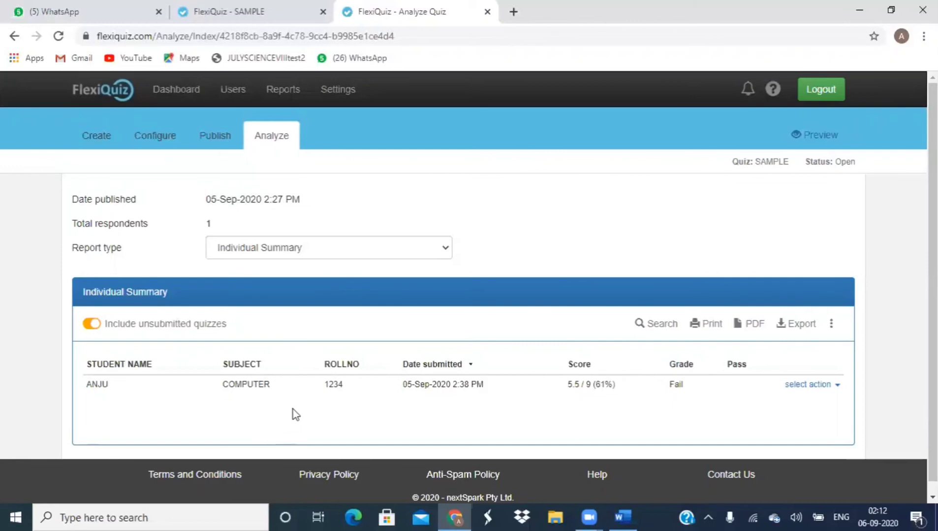
key(ctrl+j)
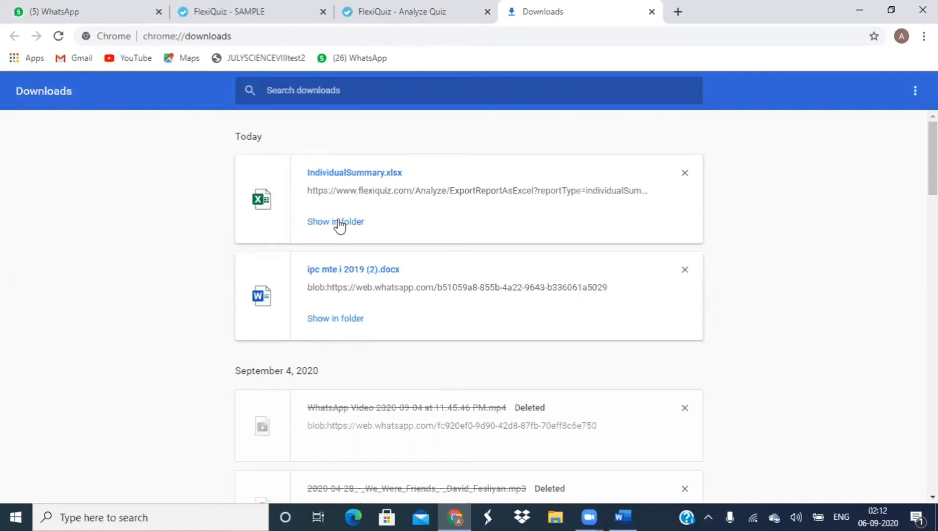
Step: Select the IndividualSummary.xlsx name in Downloads, then return to the Analyze Quiz tab
double_click(345, 174)
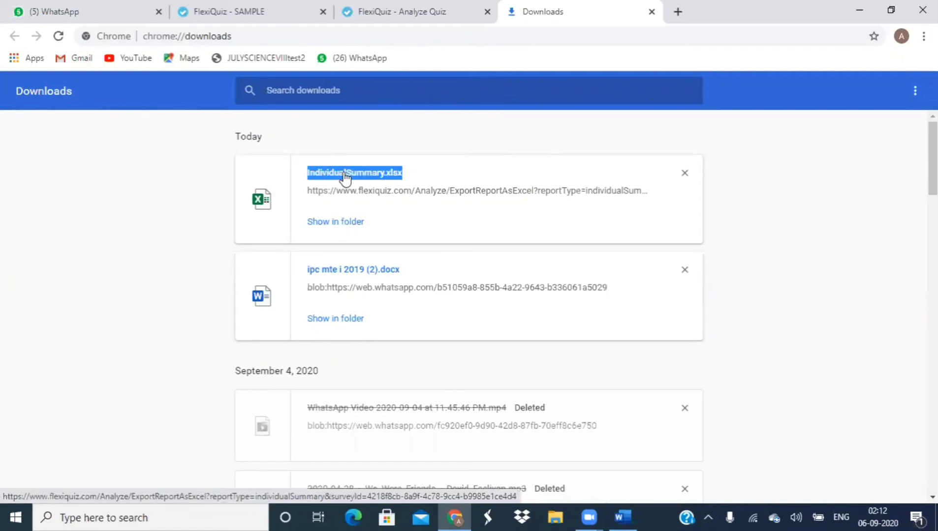
drag(345, 177, 348, 176)
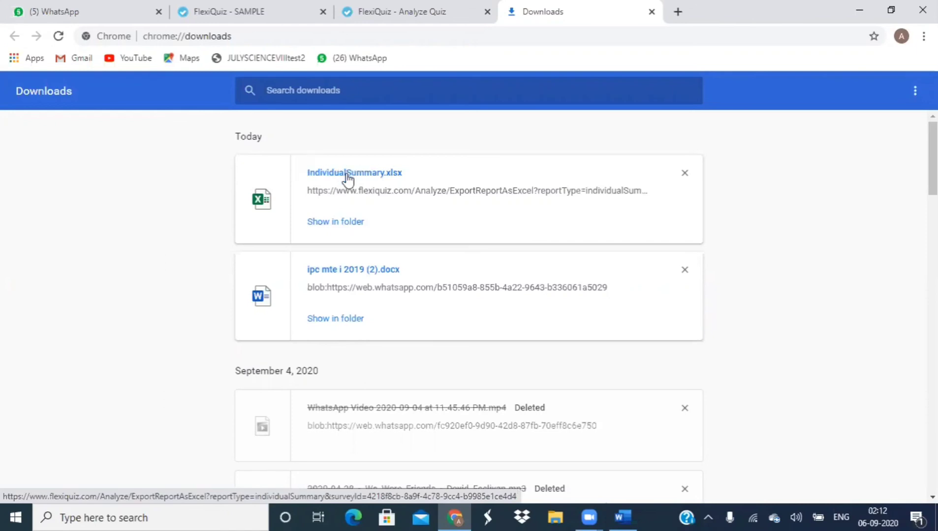
click(343, 224)
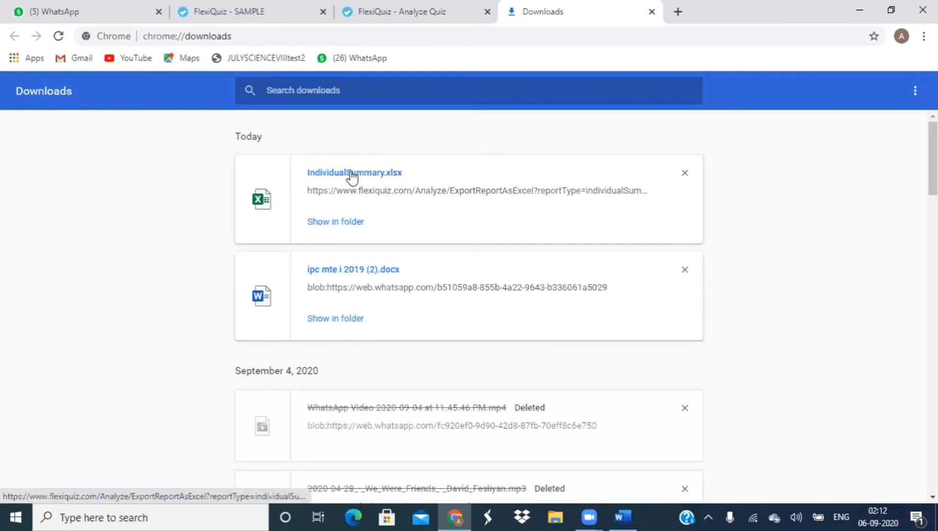
triple_click(352, 173)
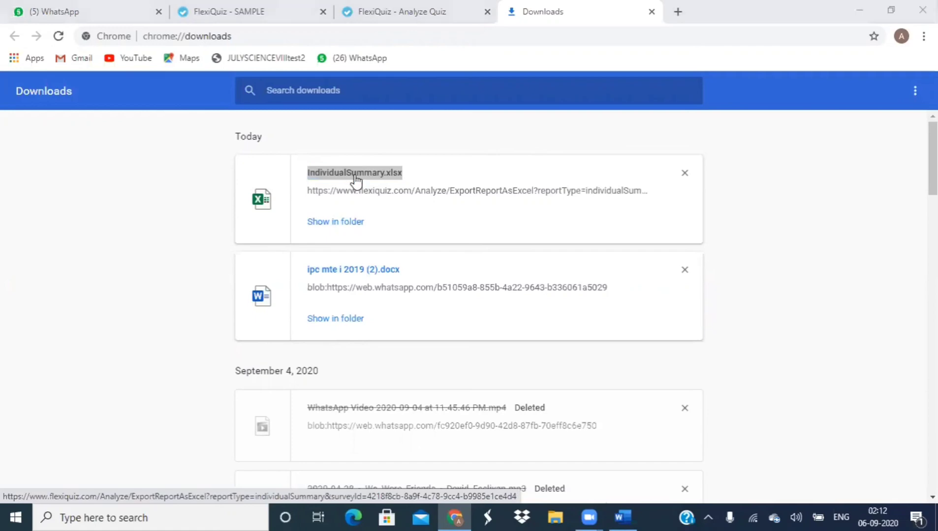
double_click(356, 179)
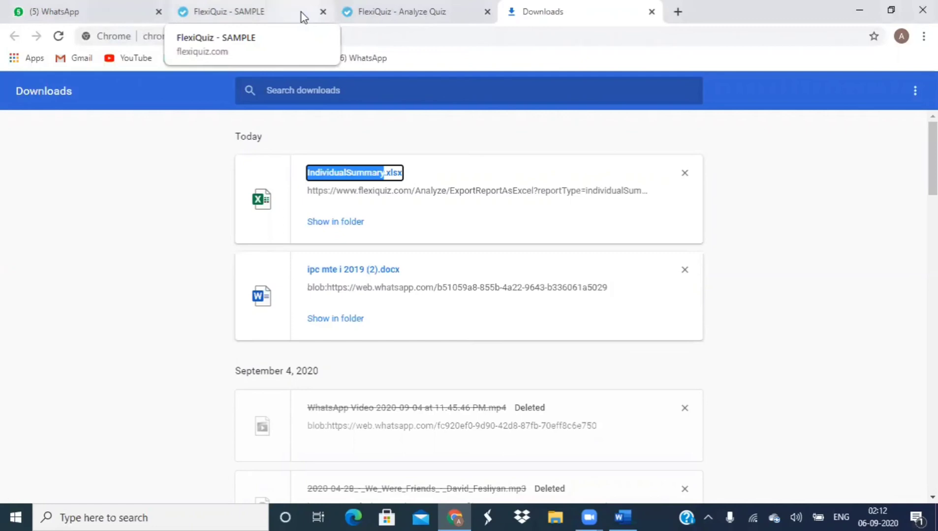
click(365, 13)
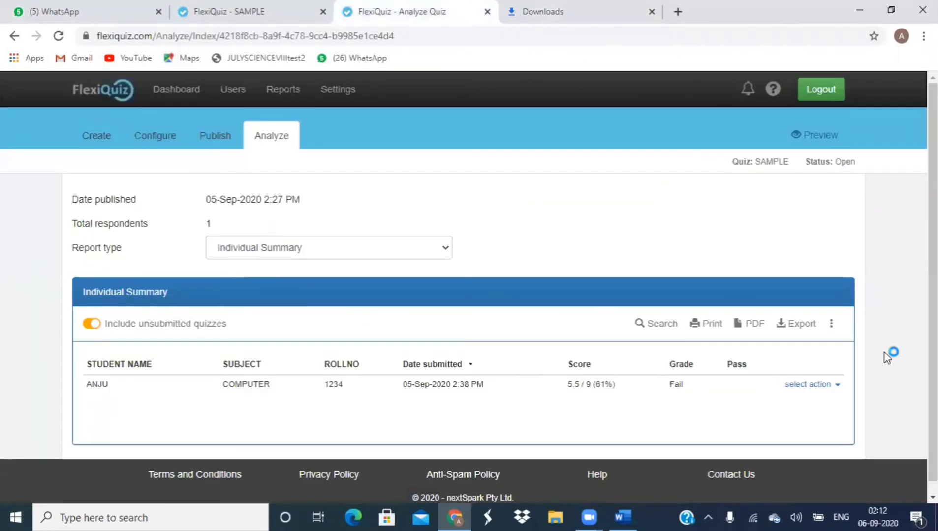
Step: Export the Individual Summary as CSV from the Additional options menu
click(831, 325)
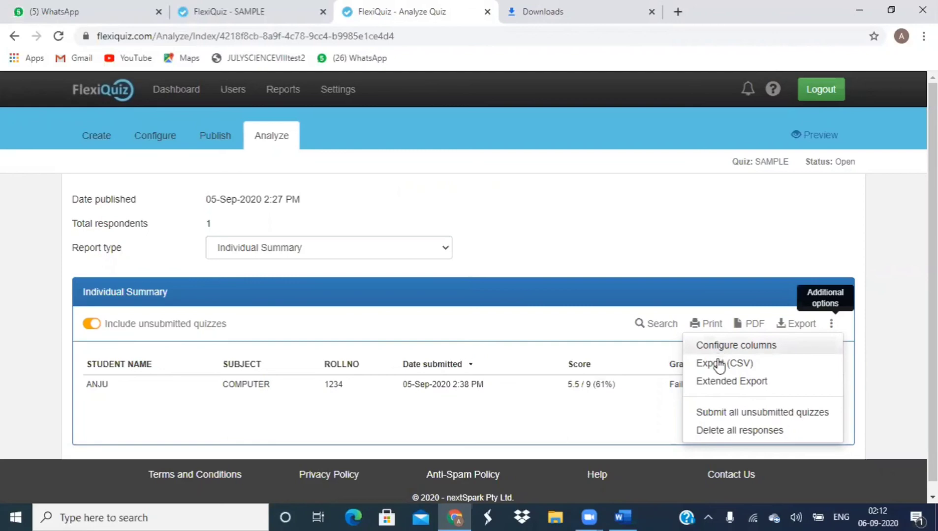
click(720, 364)
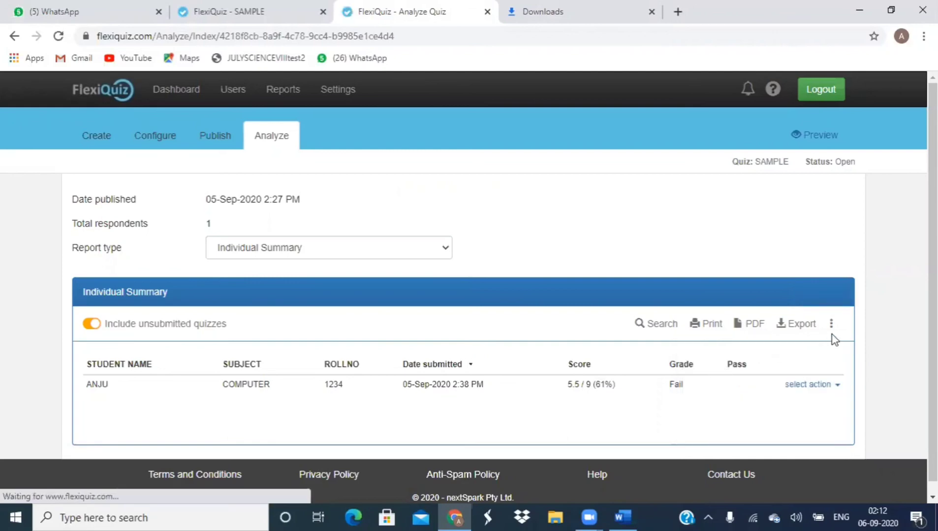
click(832, 330)
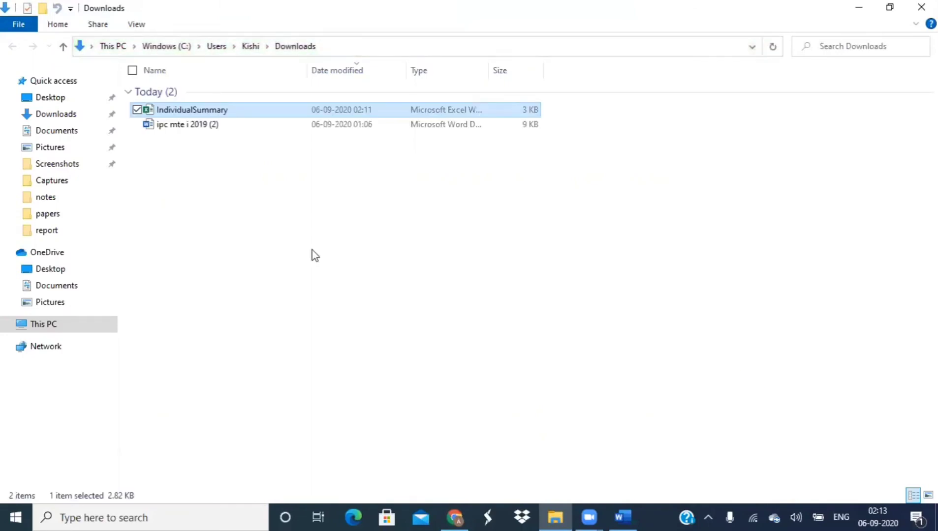
Step: Open the IndividualSummary workbook from Downloads in Excel, showing 5.5 of 9 points, 61%, Fail
double_click(247, 111)
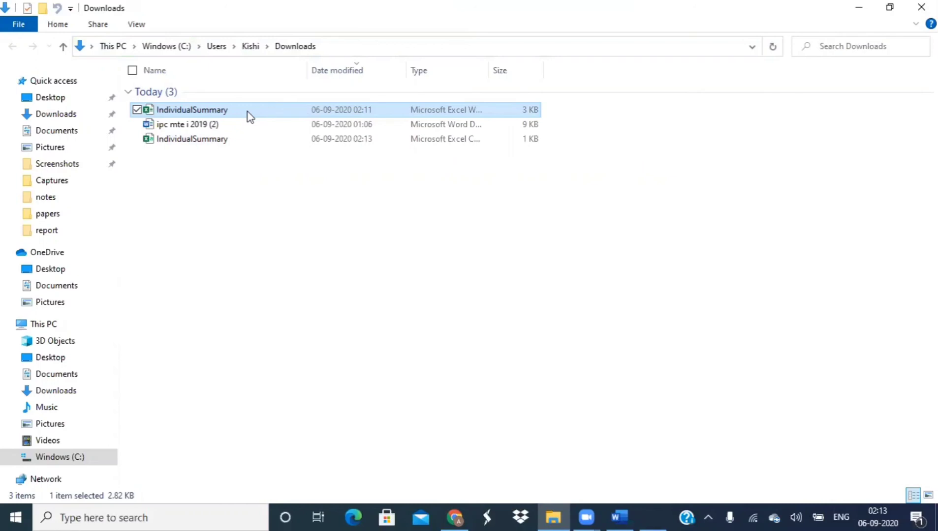
double_click(247, 111)
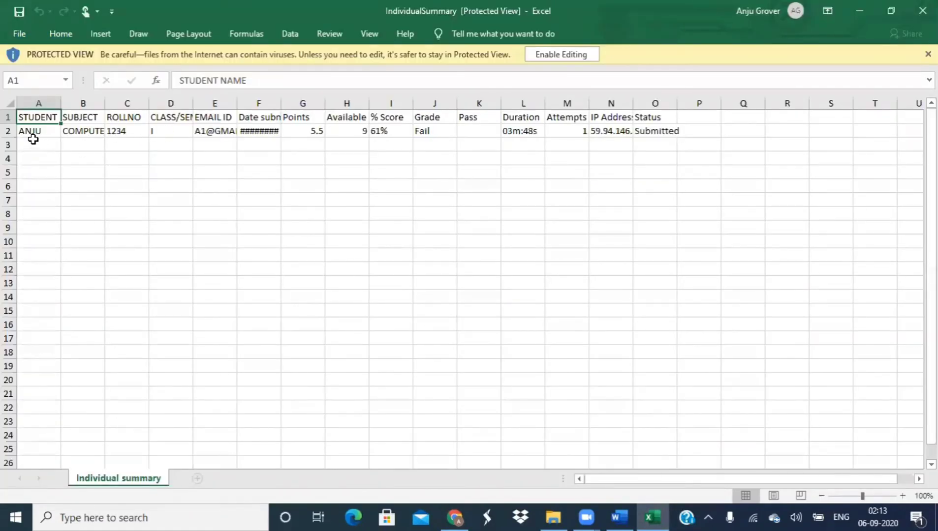
Step: Leave the IndividualSummary sheet in Excel and return to FlexiQuiz's Analyze Quiz page in Chrome
click(410, 181)
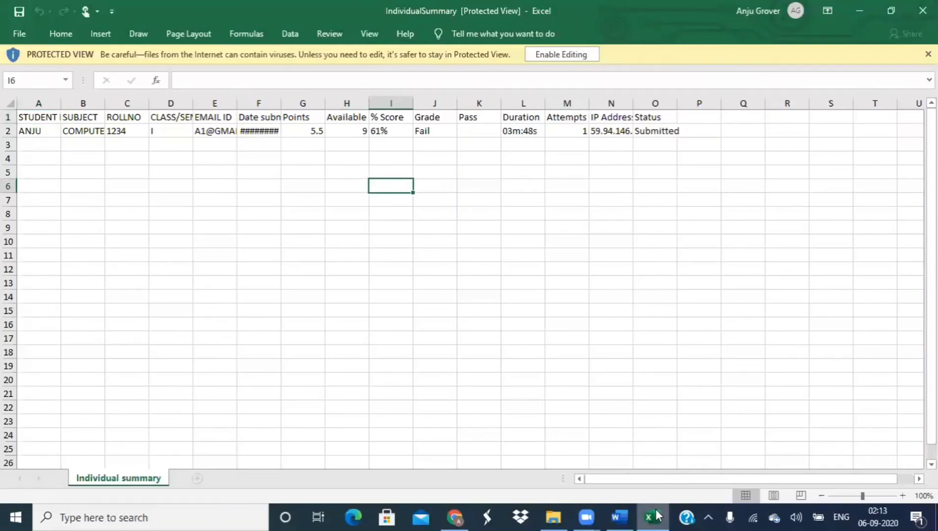
mouse_move(656, 515)
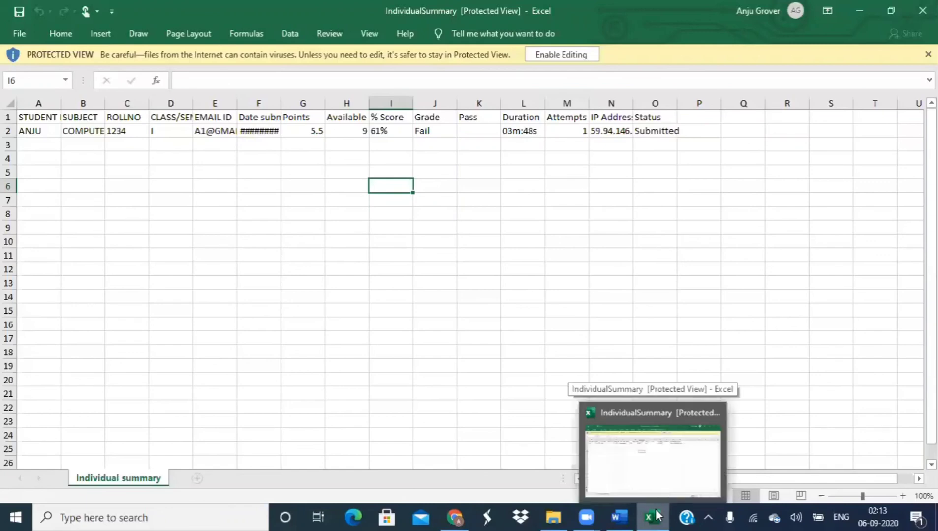
click(455, 517)
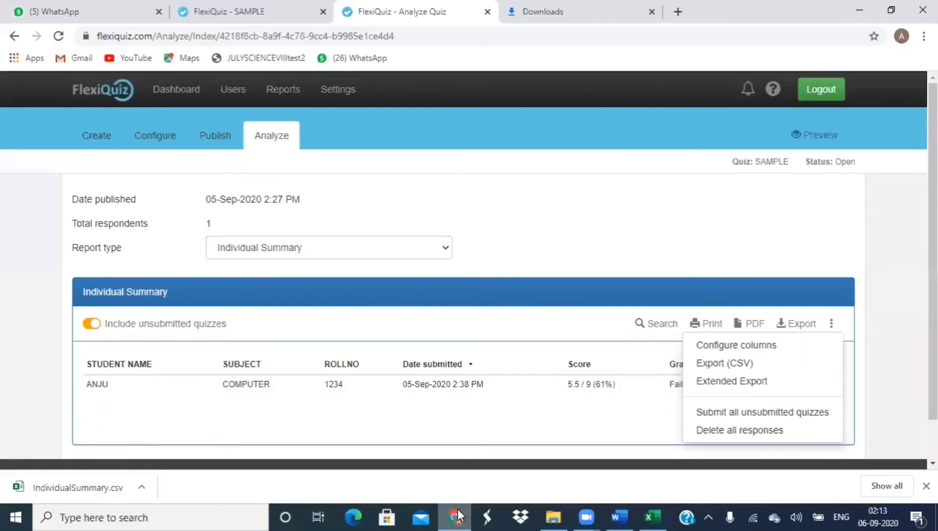
Step: Run Extended Export and open the downloaded IndividualResponses.xlsx in Excel
click(729, 383)
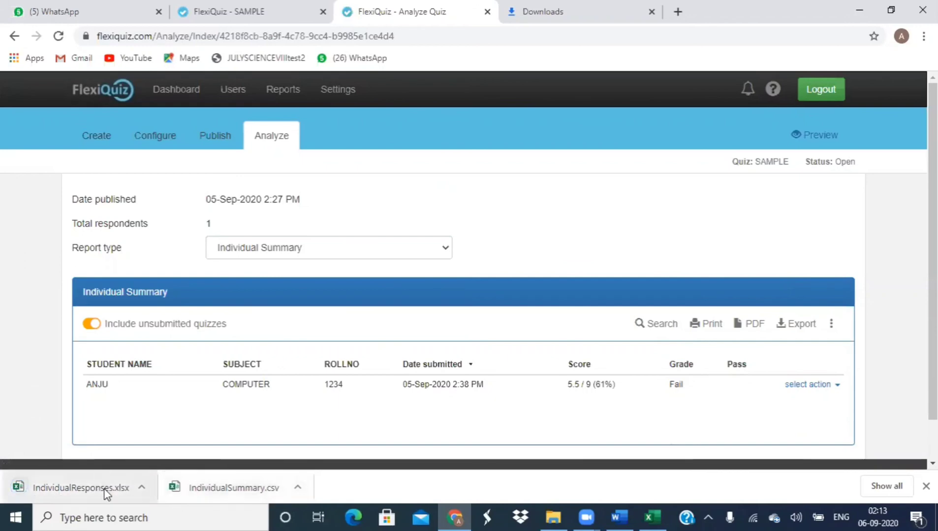
click(141, 488)
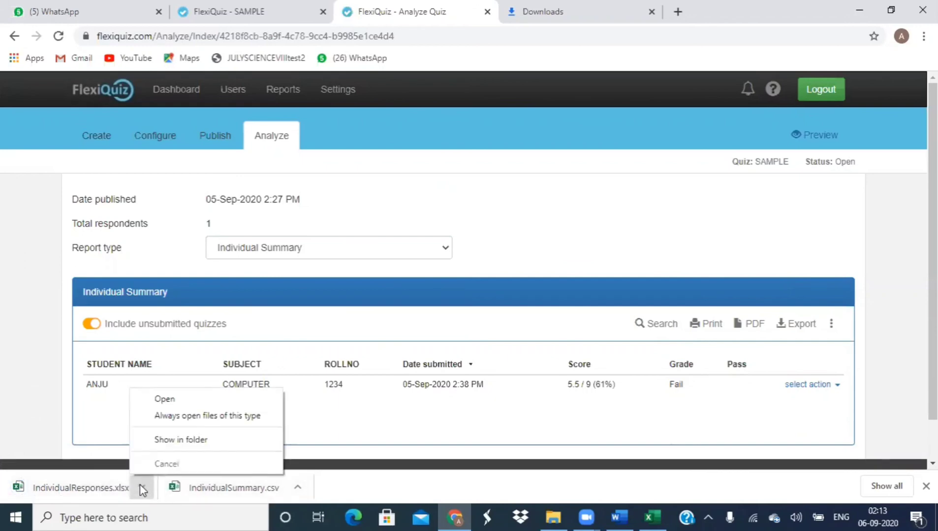
click(165, 400)
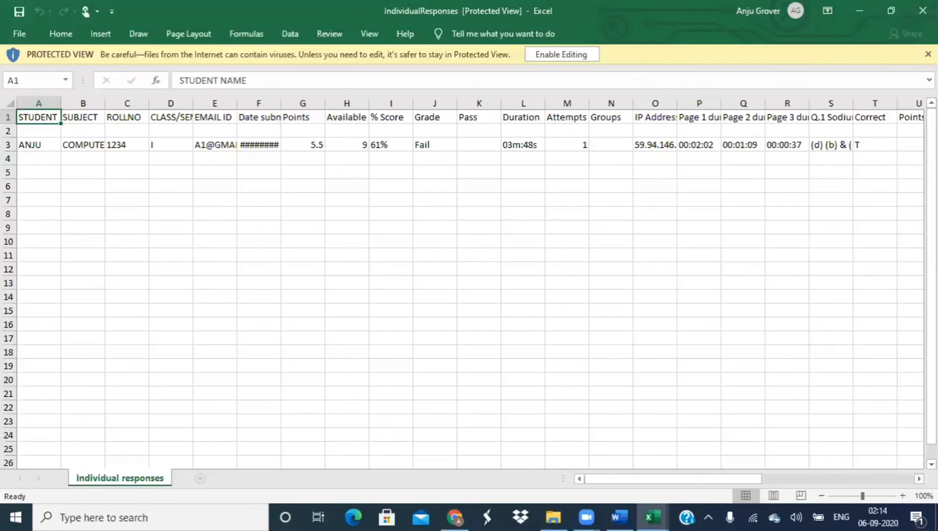
Step: Widen column S to a width of 49 so the Q.1 question header shows
click(919, 479)
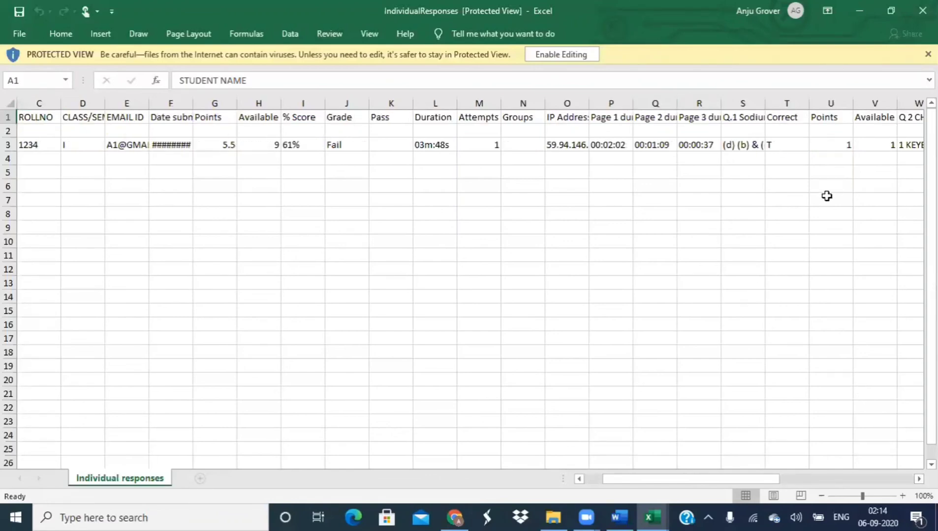
scroll(705, 228, right, 7)
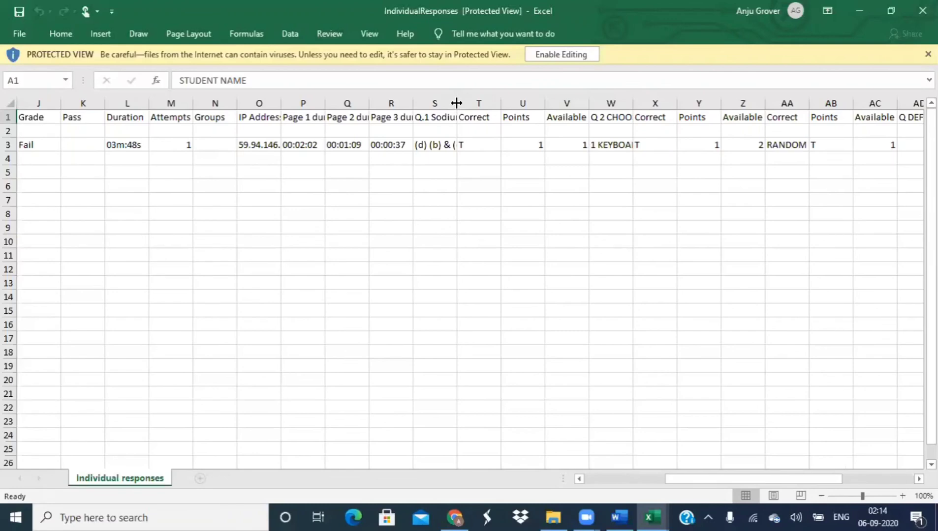
drag(457, 104, 516, 101)
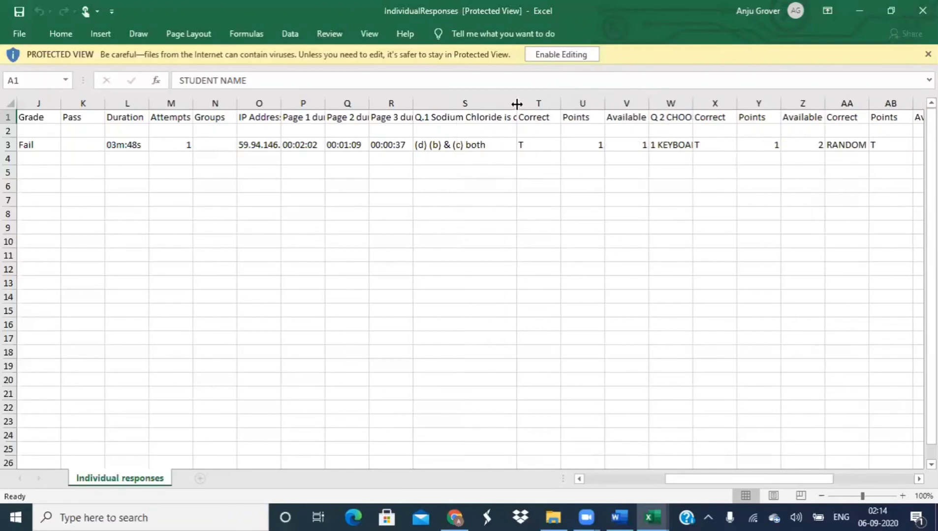
drag(517, 104, 651, 118)
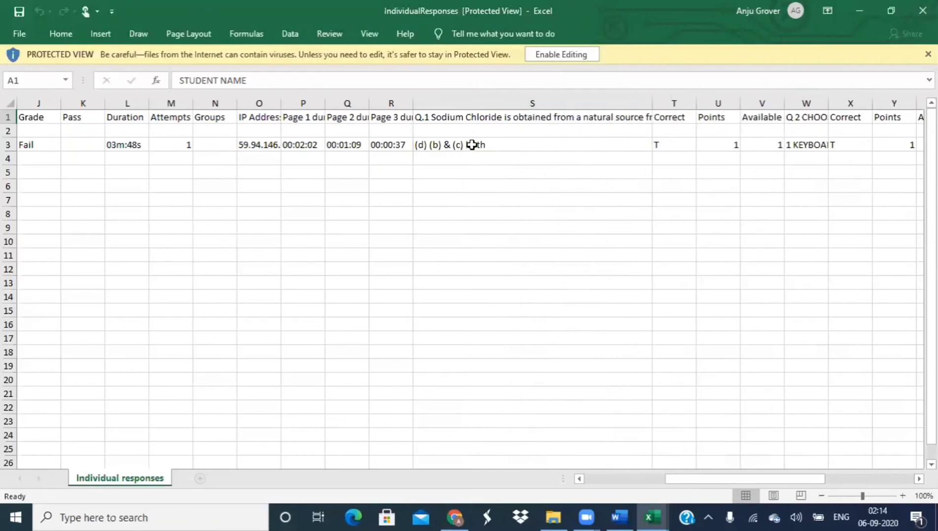
Step: Widen column W to reveal the Q 2 question text, then return to FlexiQuiz in Chrome
click(806, 119)
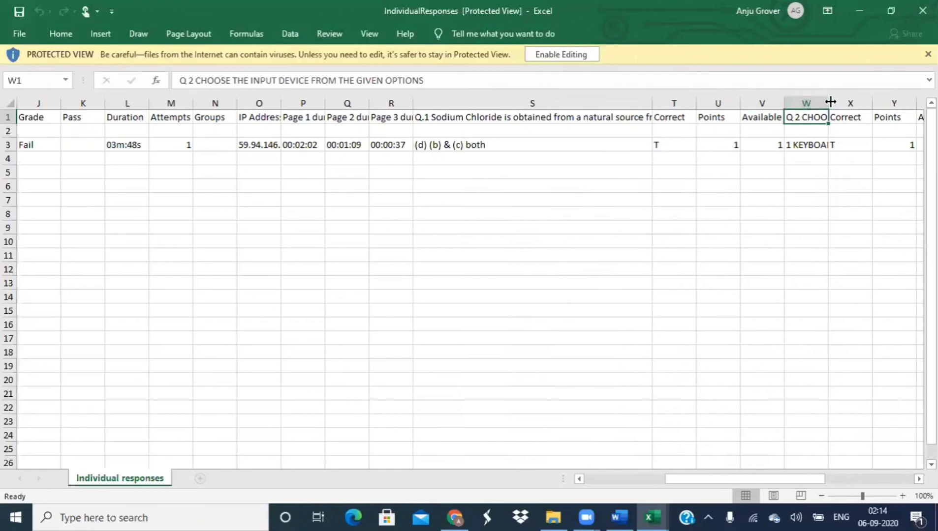
drag(829, 102, 923, 102)
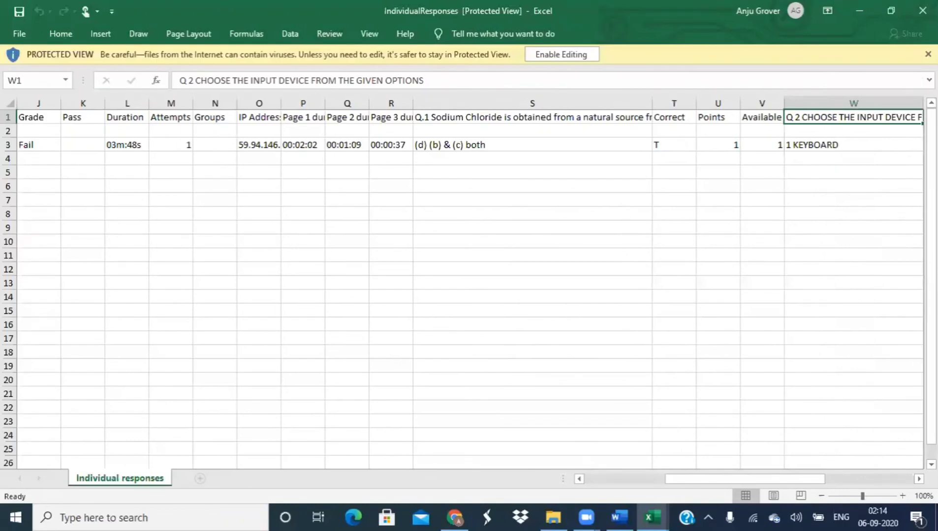
scroll(716, 203, right, 5)
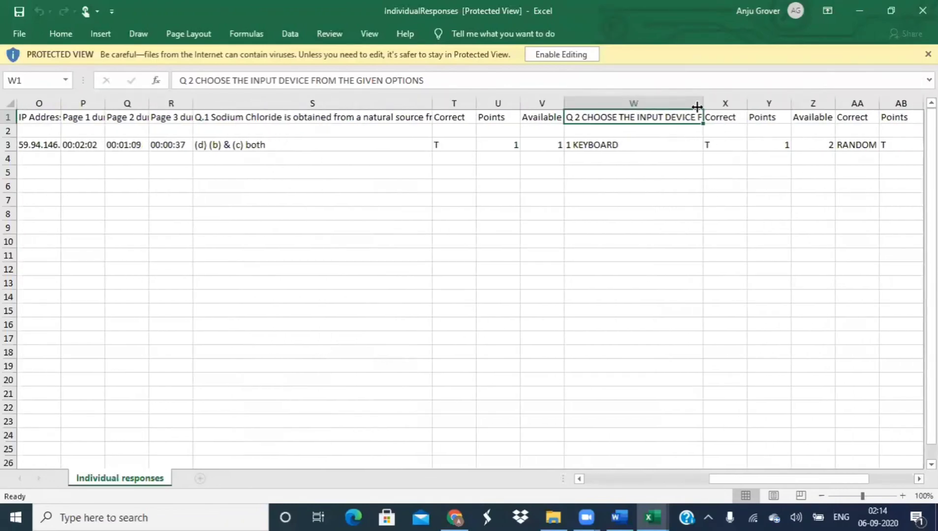
drag(702, 103, 741, 104)
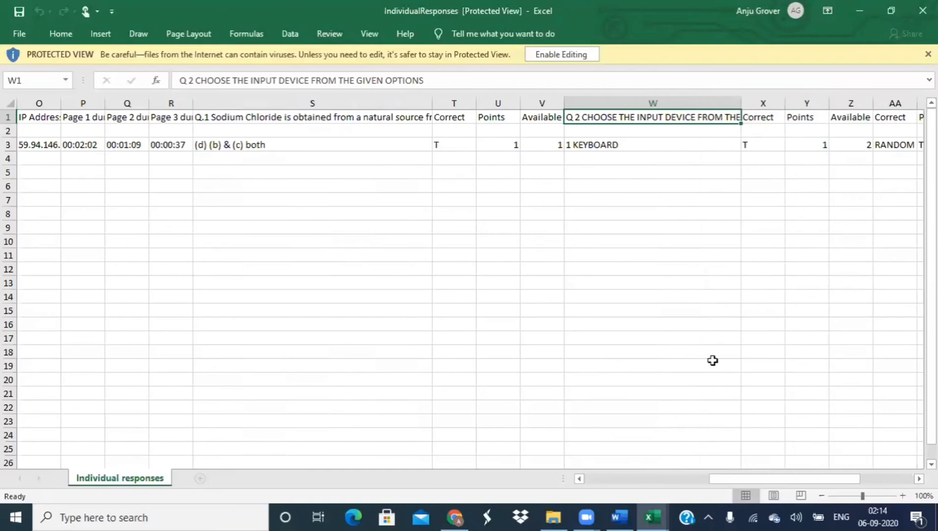
click(587, 515)
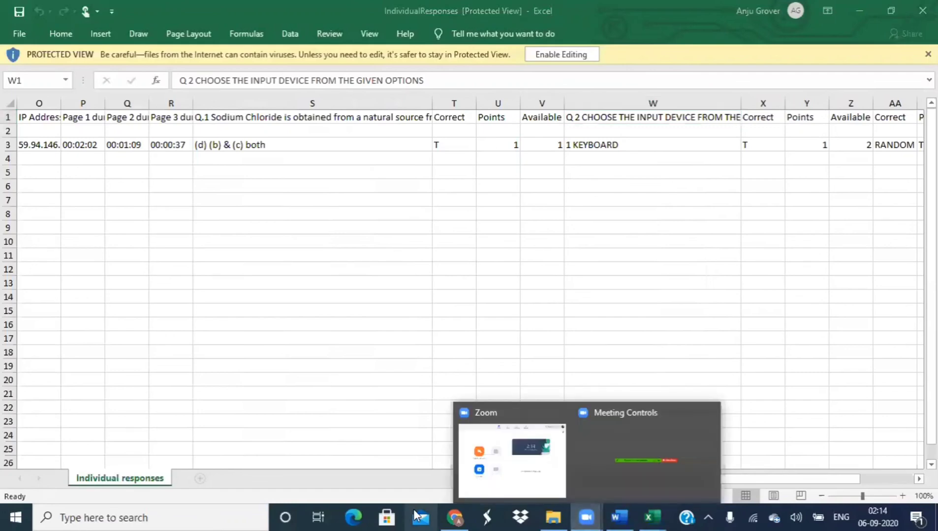
click(455, 516)
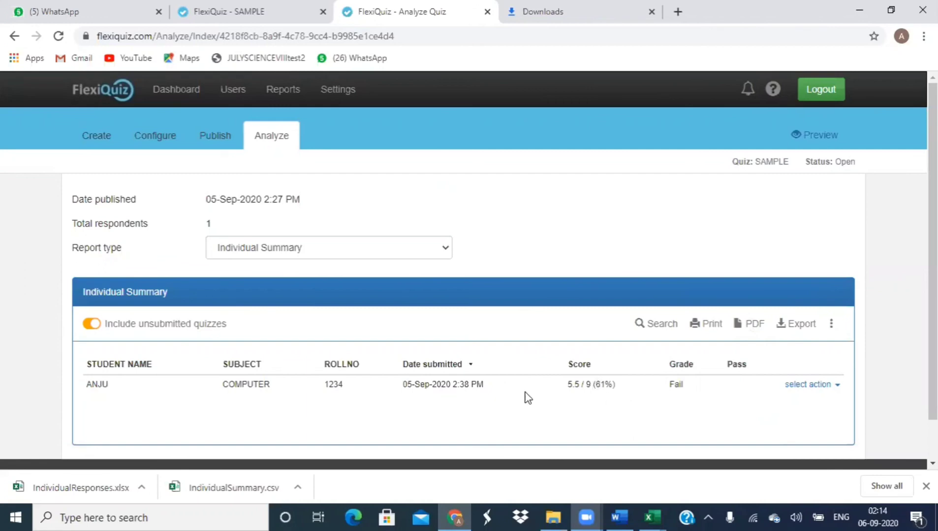
Step: View the student's responses, download them as IndividualResponses.pdf, and open the PDF in Chrome
click(837, 386)
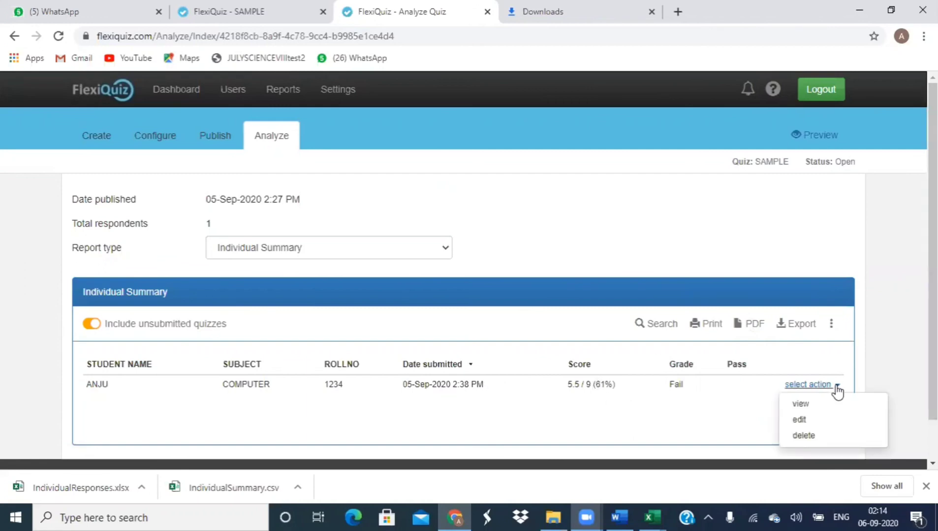
click(813, 408)
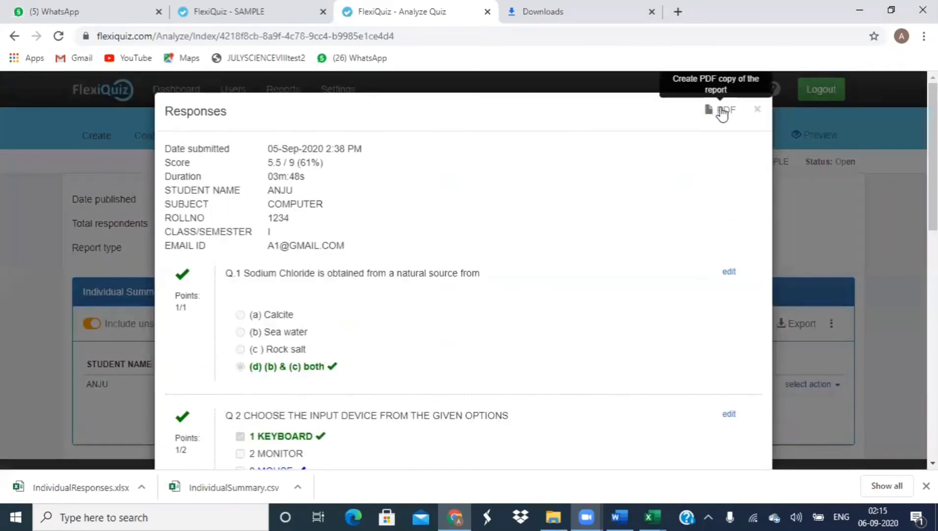
click(721, 111)
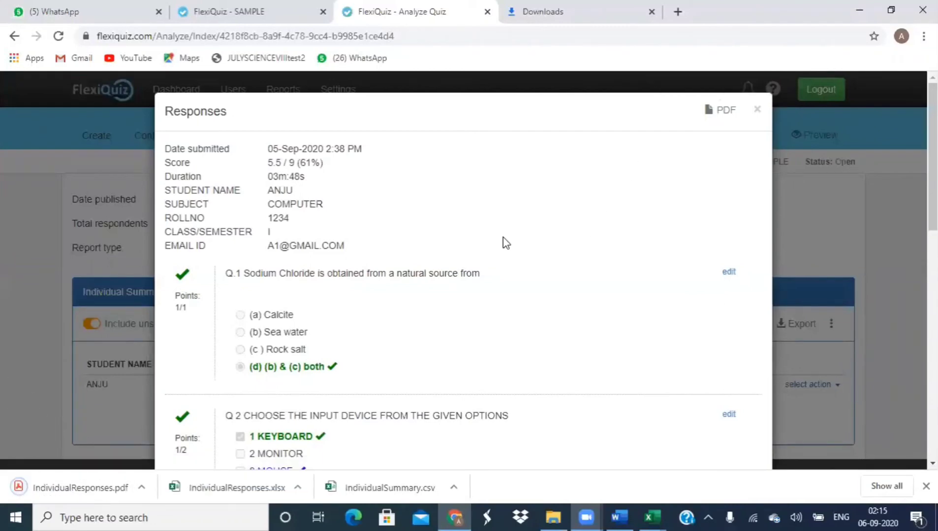
click(123, 493)
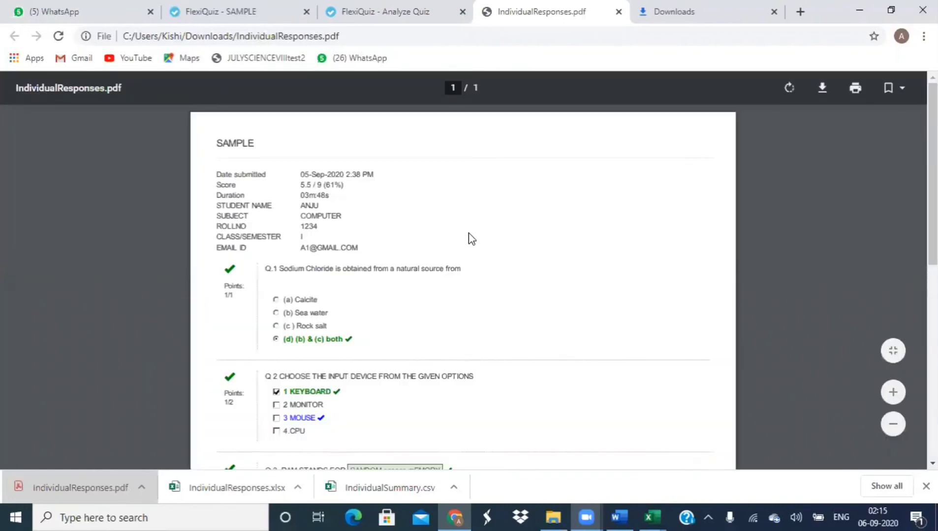
Step: Save the IndividualResponses PDF to the Desktop with the file name 1
right_click(470, 239)
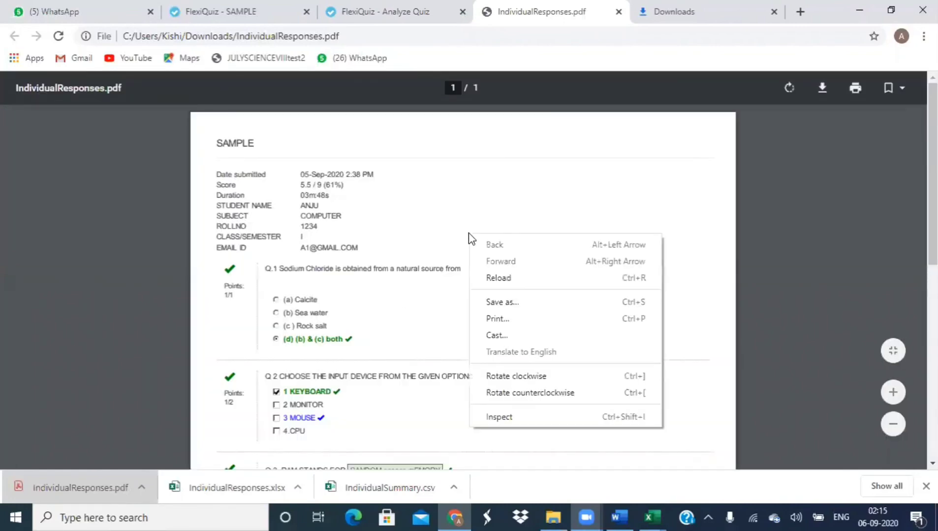
click(530, 308)
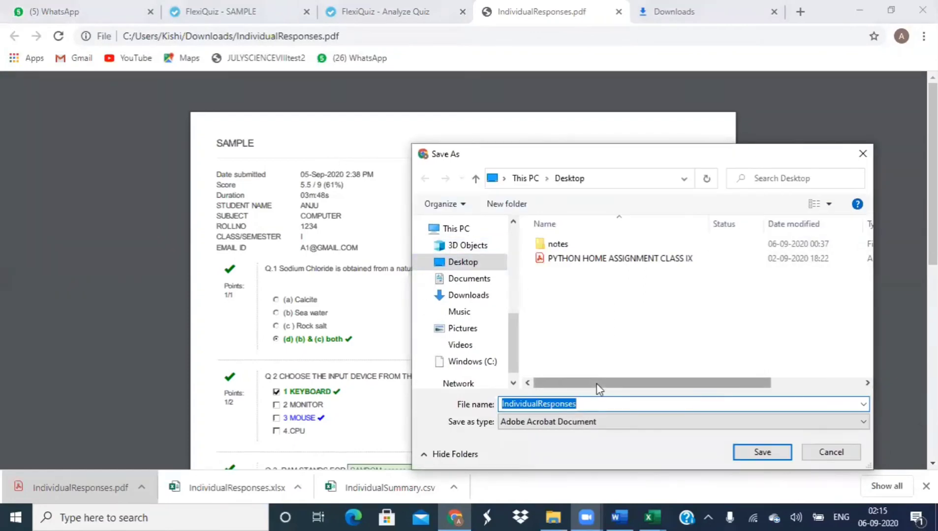
key(BackSpace)
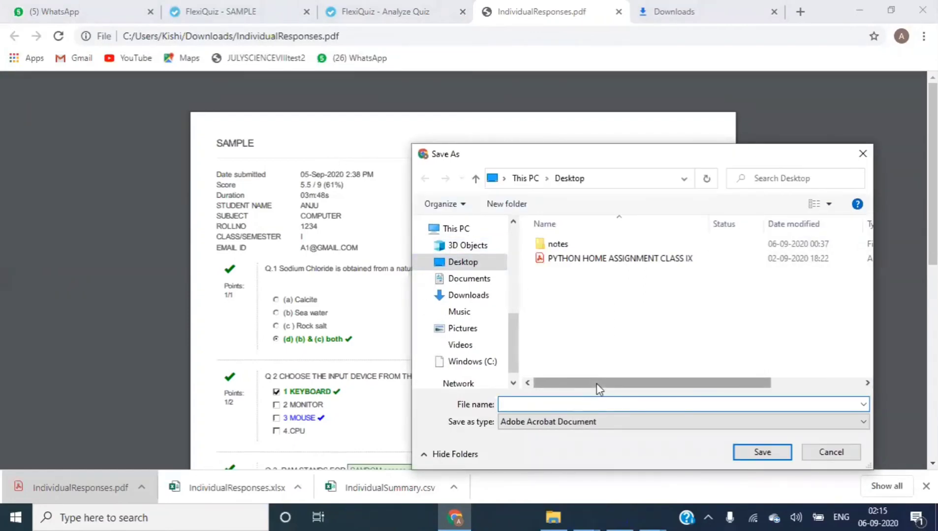
text(1)
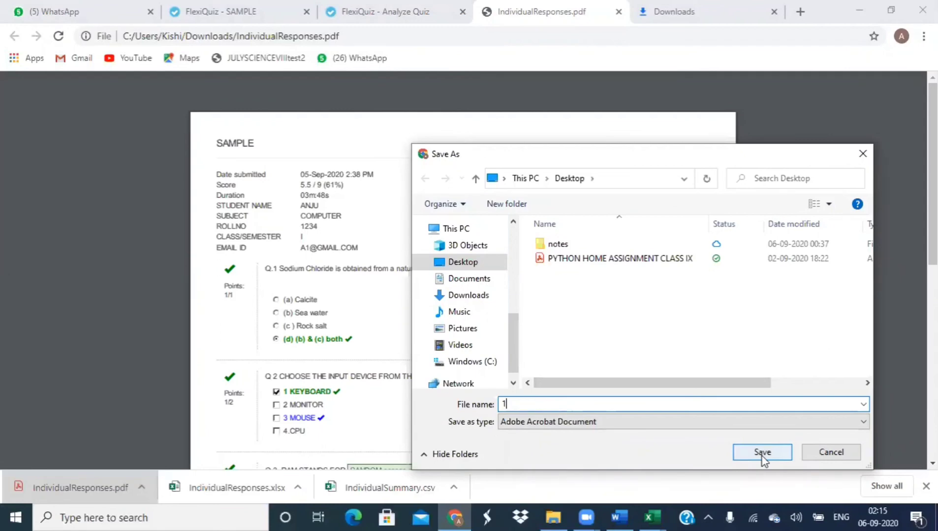
click(762, 453)
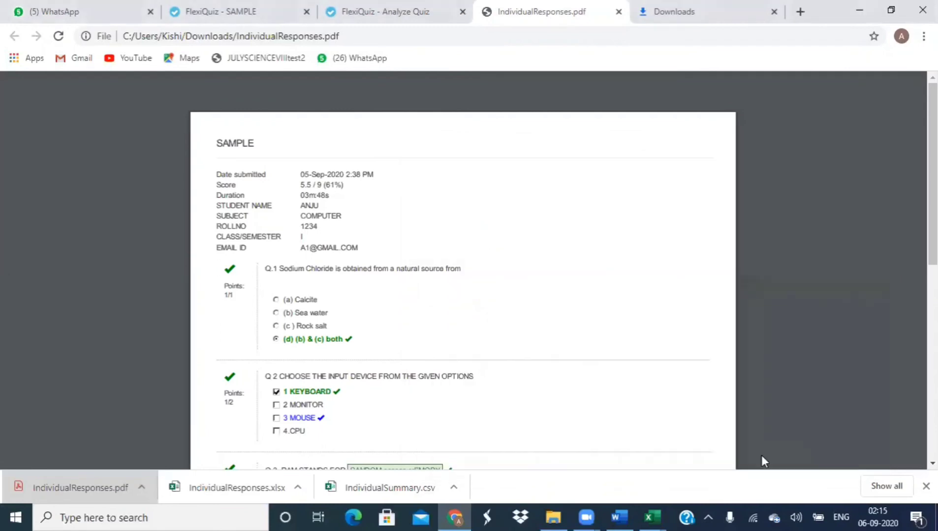